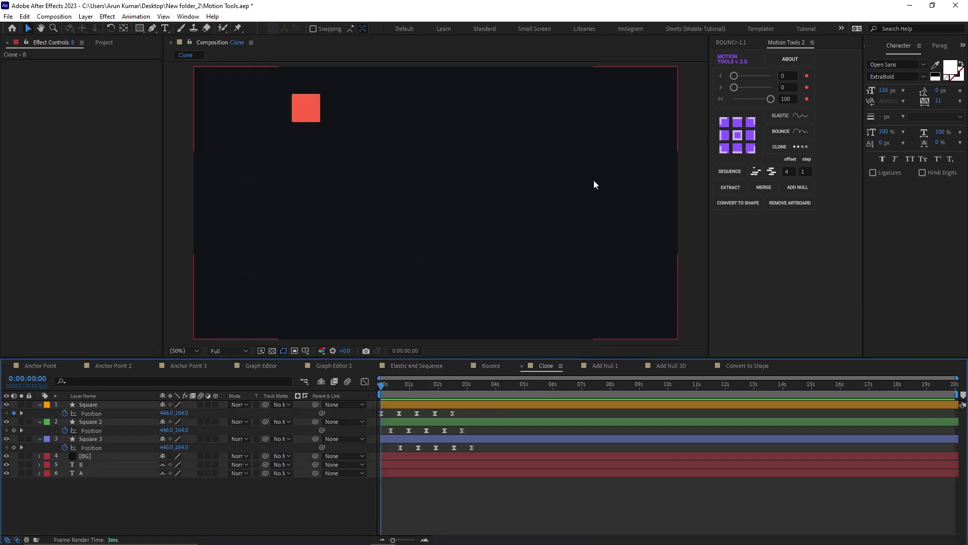
- Clone the keyframes in the Clone composition, and sequence the nine squares from a random layer in Elastic and Sequence
left_click(799, 147)
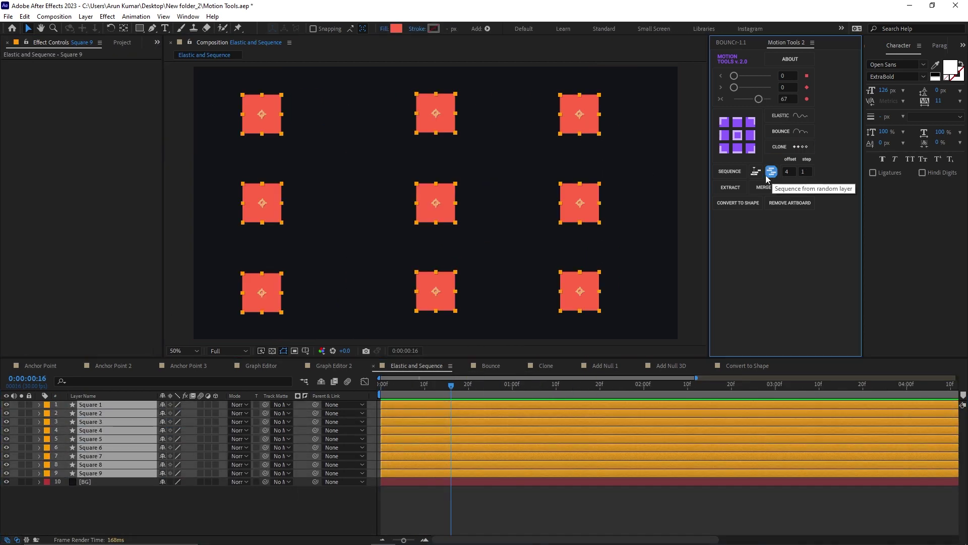
left_click(771, 172)
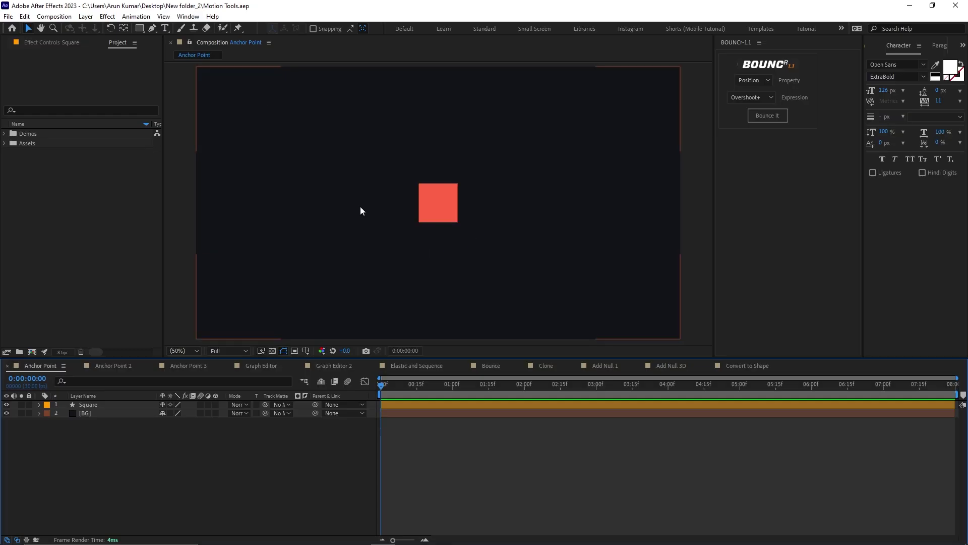
- Open the Motion Tools 2 script panel and widen it slightly
left_click(188, 16)
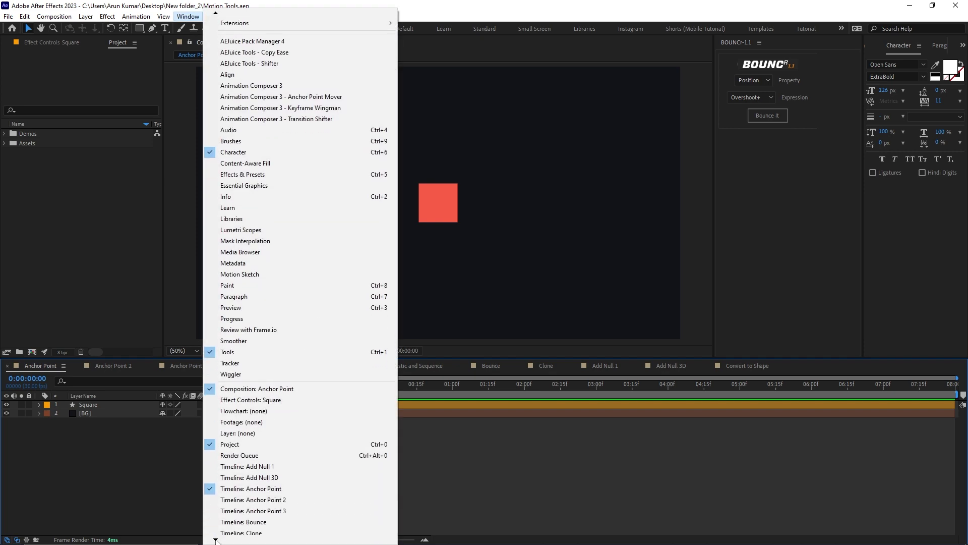
mouse_move(215, 540)
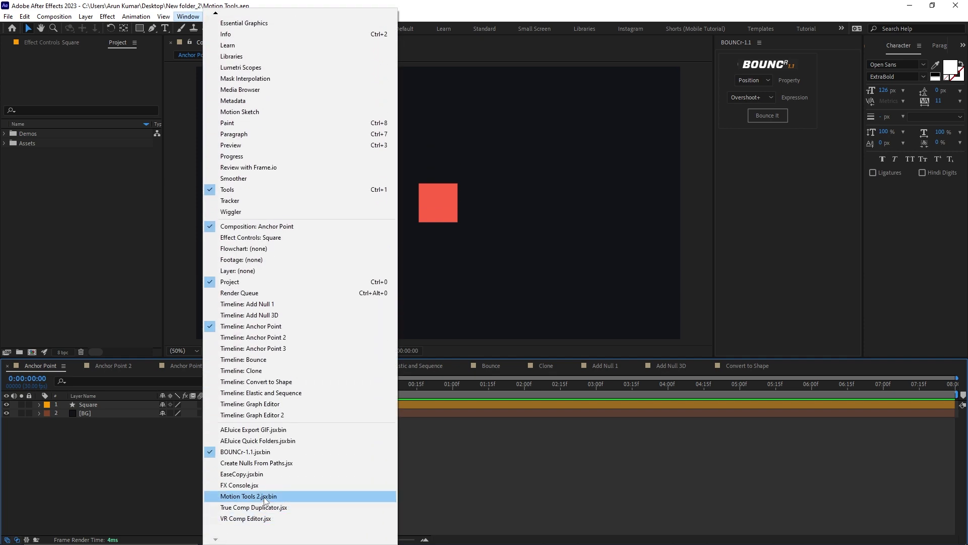
left_click(248, 497)
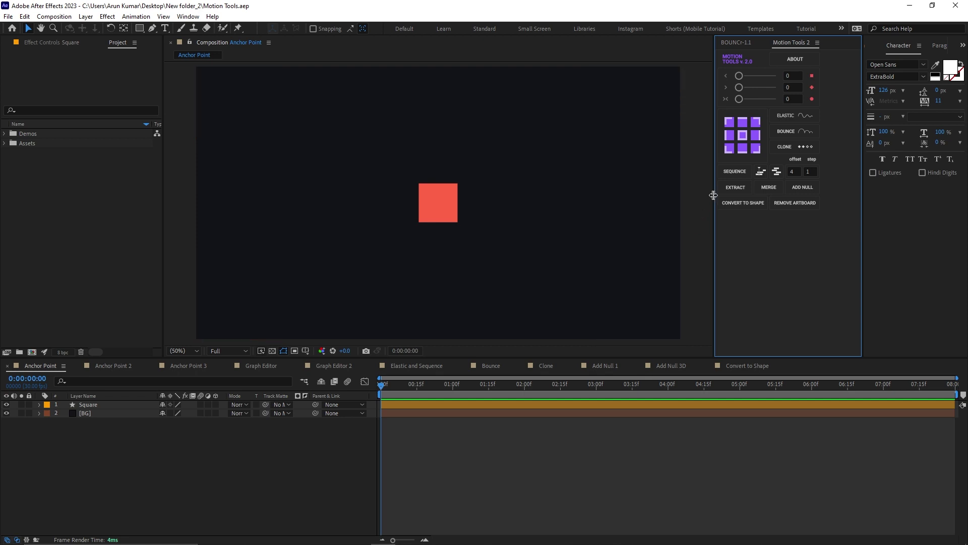
left_click_drag(714, 167, 709, 168)
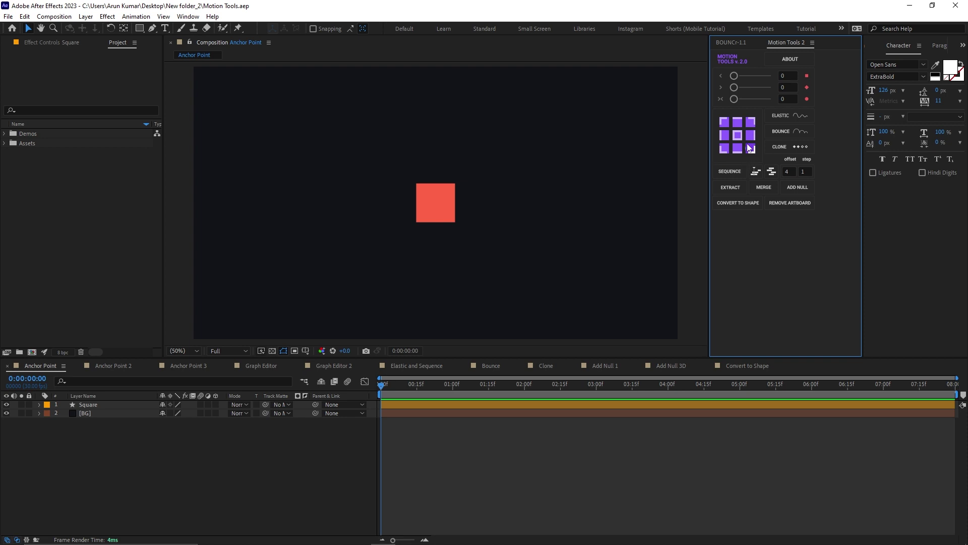
- Select the square and use Motion Tools to snap its anchor point to the center, a corner, and back to the center
left_click(724, 147)
left_click(430, 202)
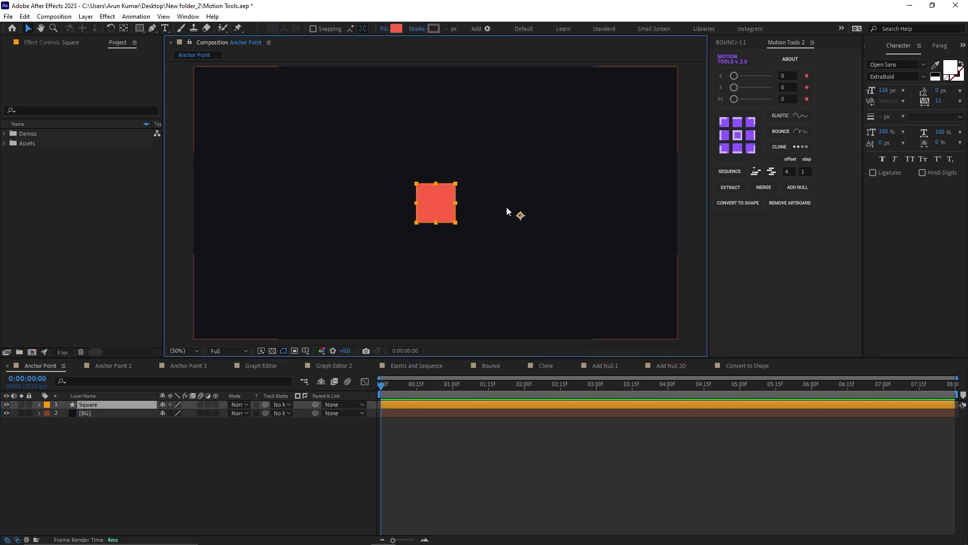
left_click(124, 28)
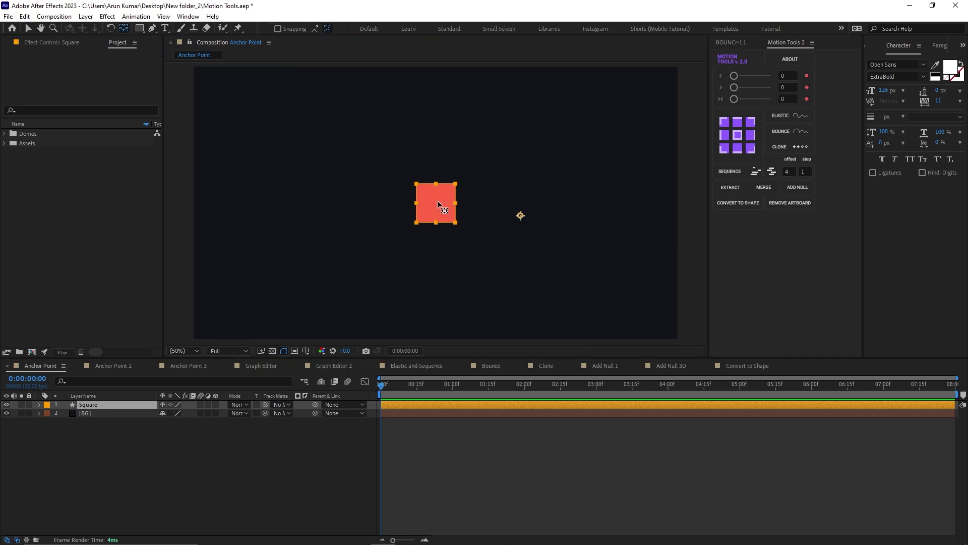
left_click(740, 138)
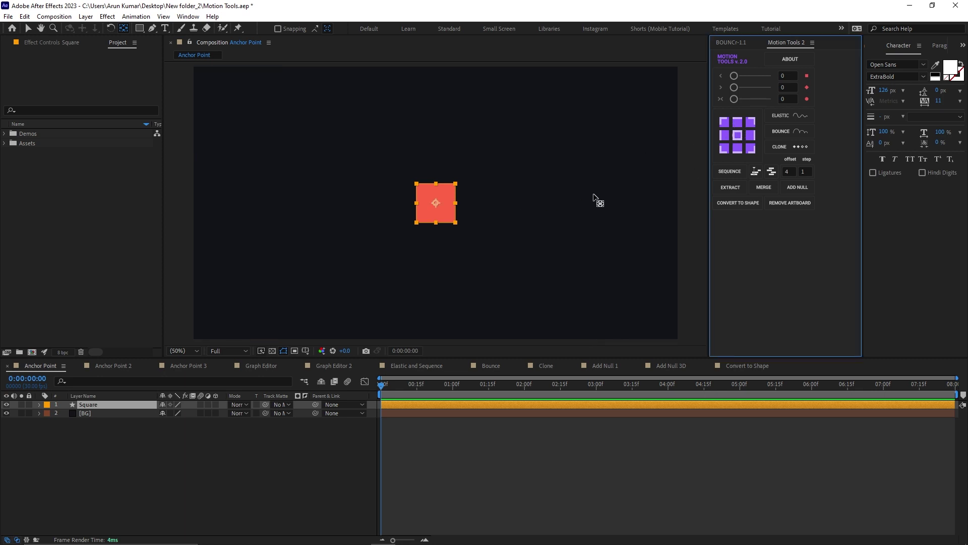
left_click(722, 121)
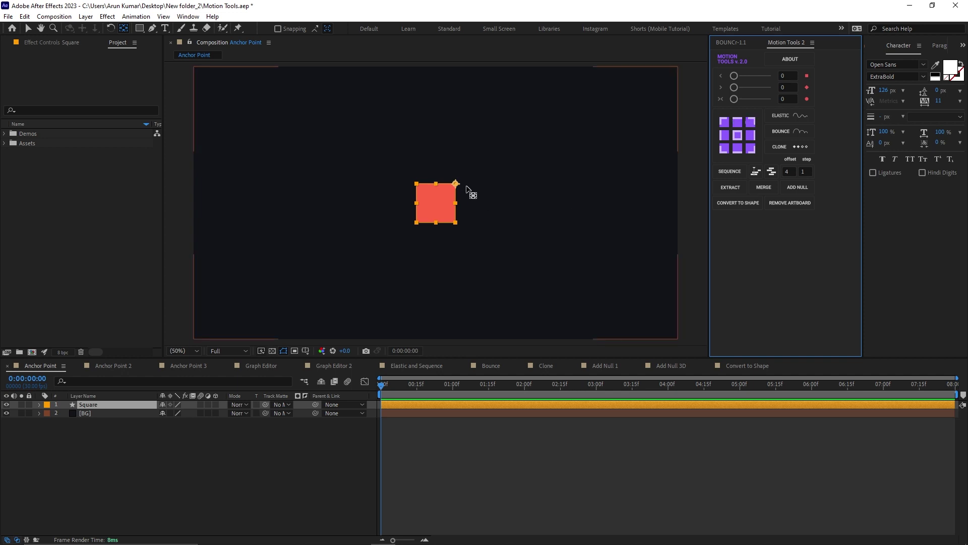
left_click(739, 141)
- Open the Anchor Point 2 composition and preview the square's position animation
left_click(120, 368)
key("KP_0")
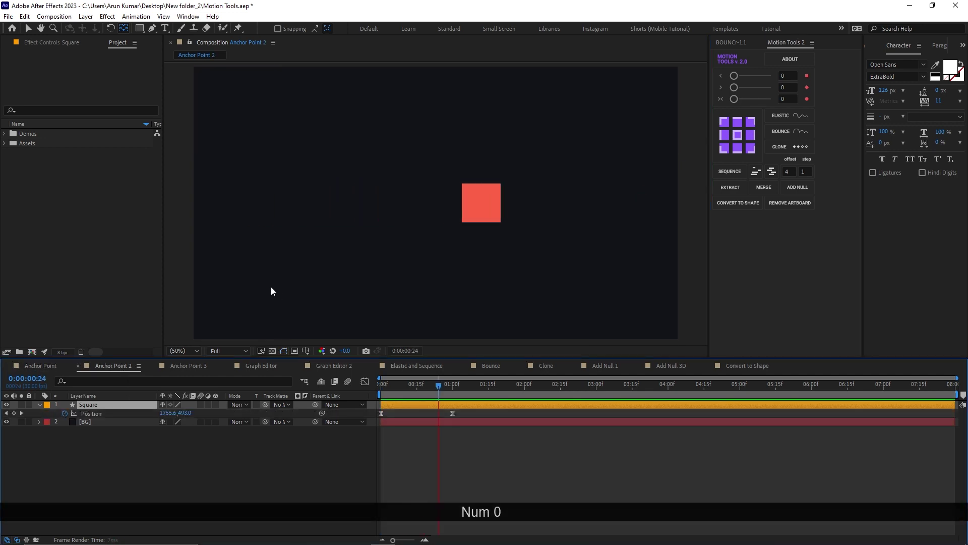
key("space")
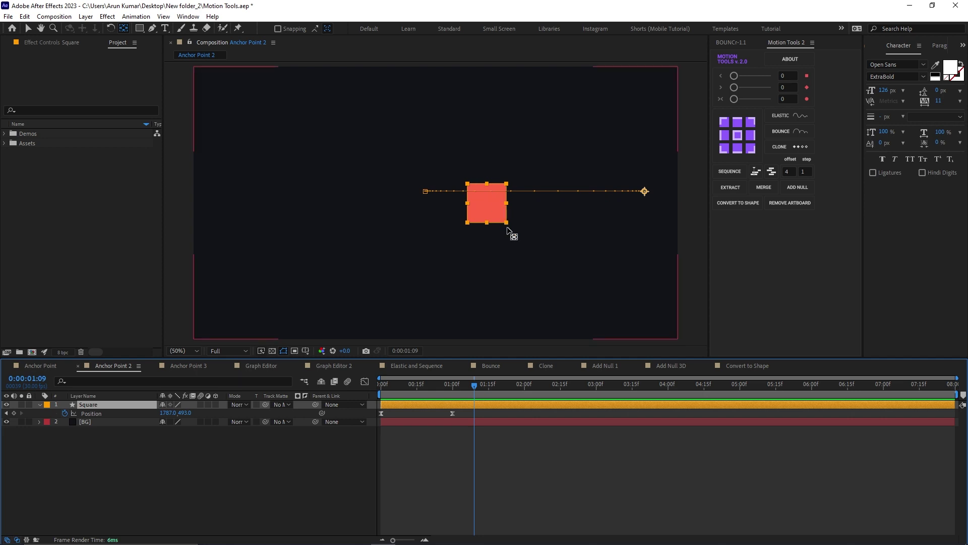
- Try to move the square's anchor point manually onto the square at the 1:00 keyframe, preview the motion, and undo the change
key("j")
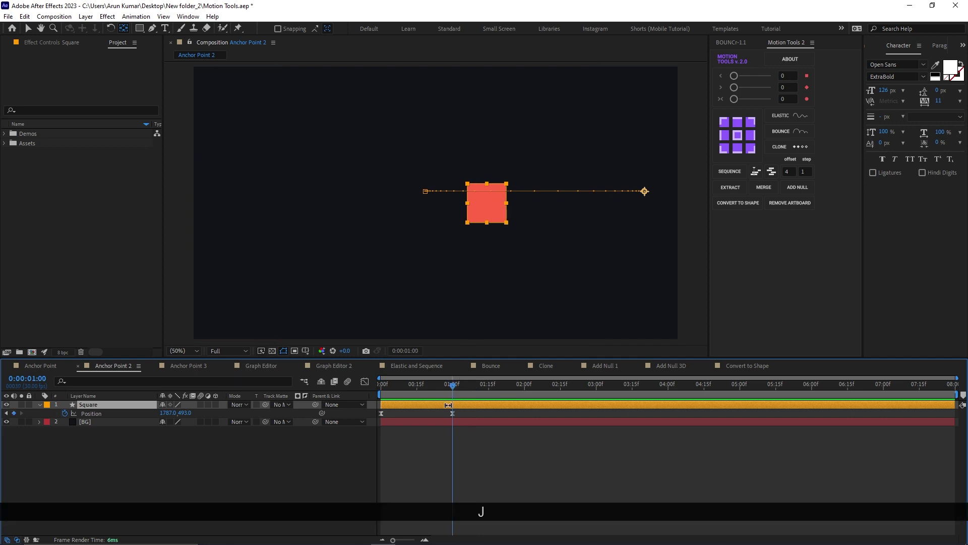
left_click_drag(645, 191, 490, 205)
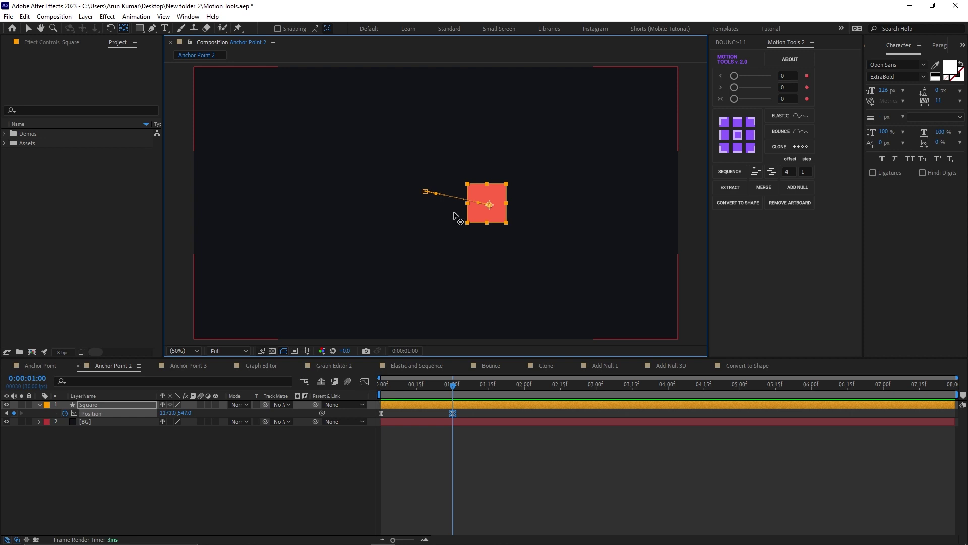
key("KP_0")
key("space")
key("ctrl+z")
key("ctrl+z")
- Snap the animated square's anchor point to its center with Motion Tools, and at frame 27 move it to the middle of the right edge
left_click(737, 136)
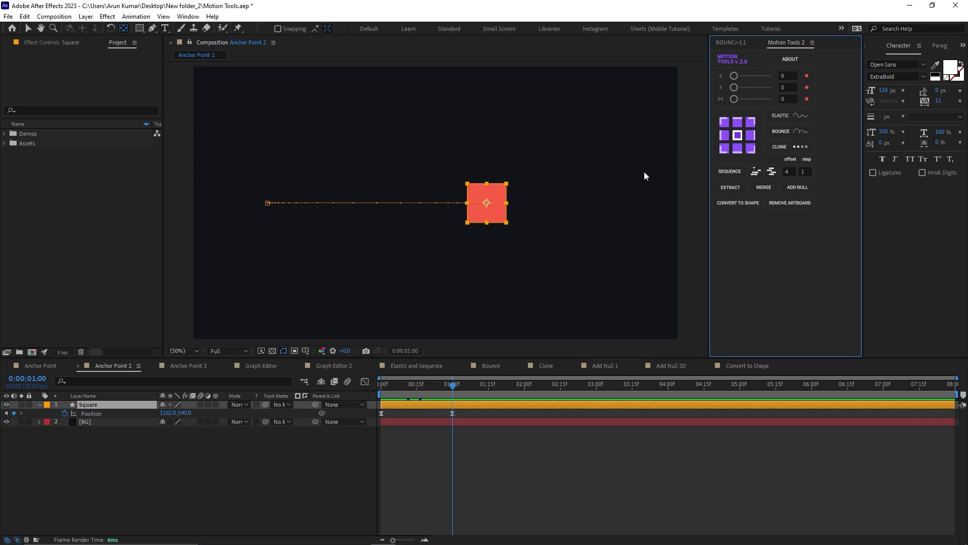
key("Page_Up")
key("Page_Up")
key("Page_Up")
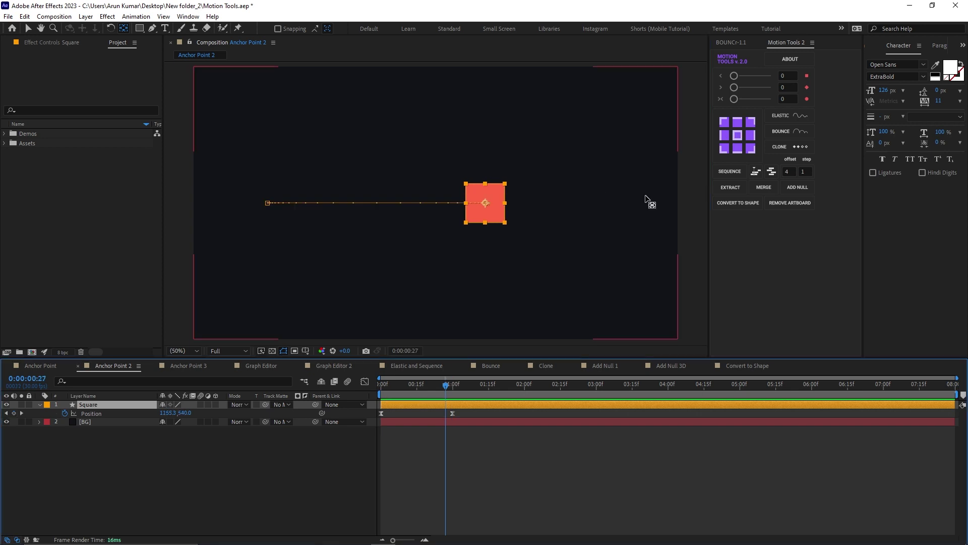
left_click(738, 122)
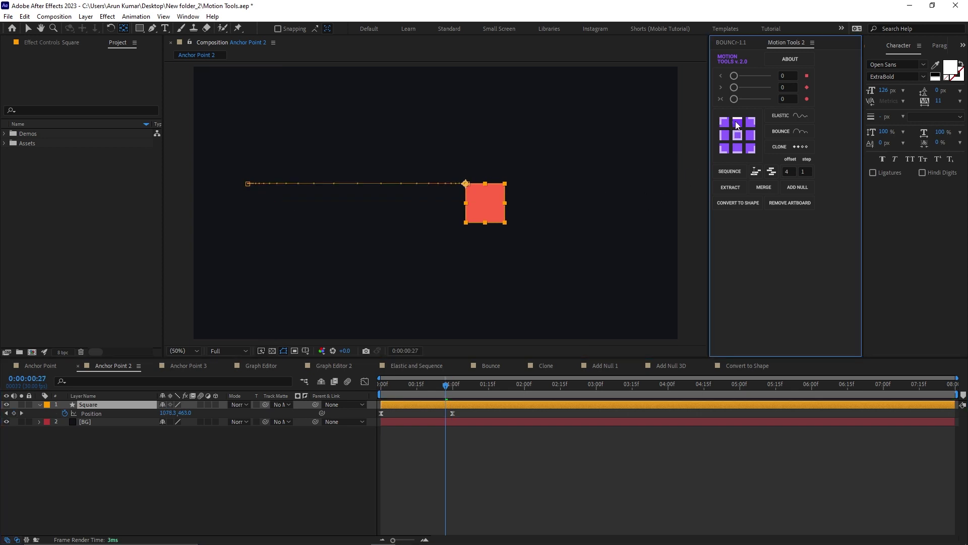
left_click(750, 134)
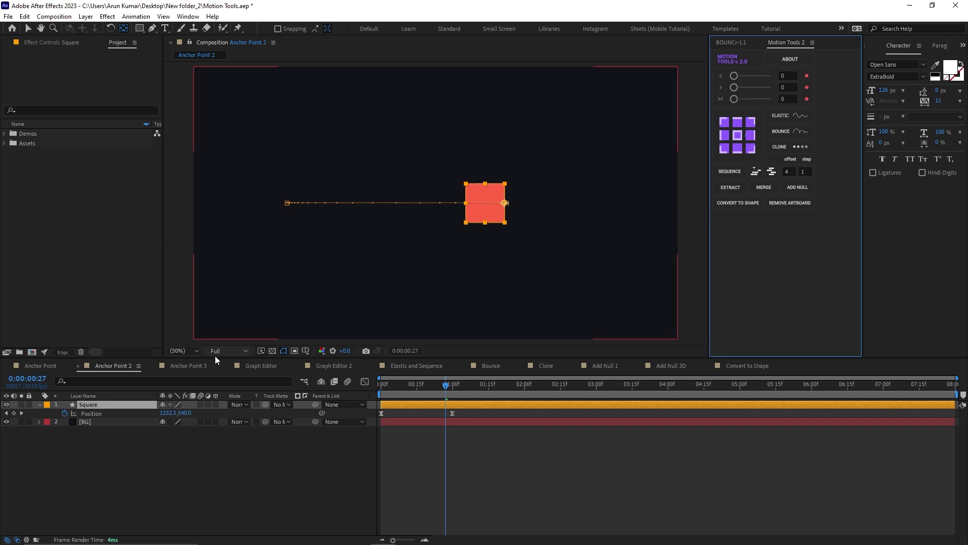
- In the Anchor Point 3 composition, select layers Square 1 to Square 9, reveal their Scale keyframes, and preview the animation
left_click(195, 368)
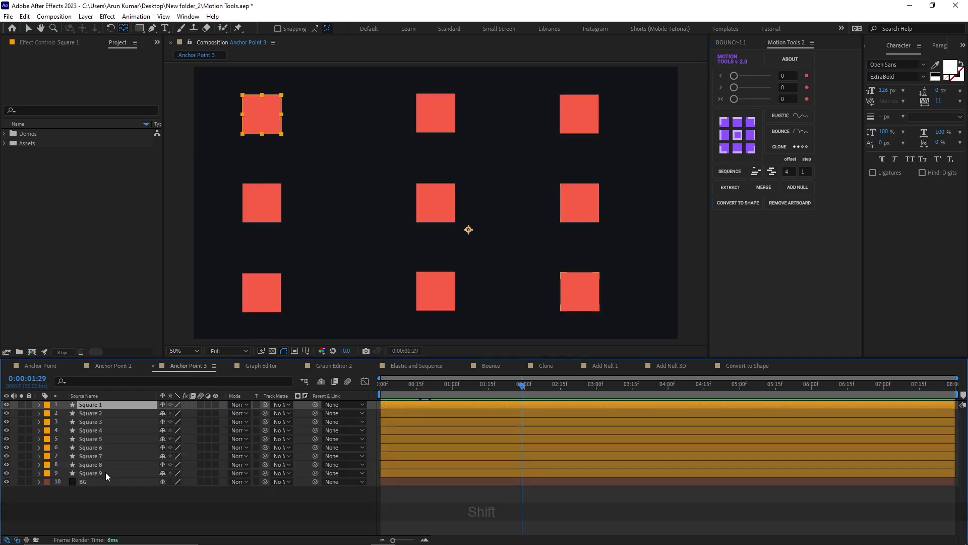
left_click(105, 473, "shift")
key("s")
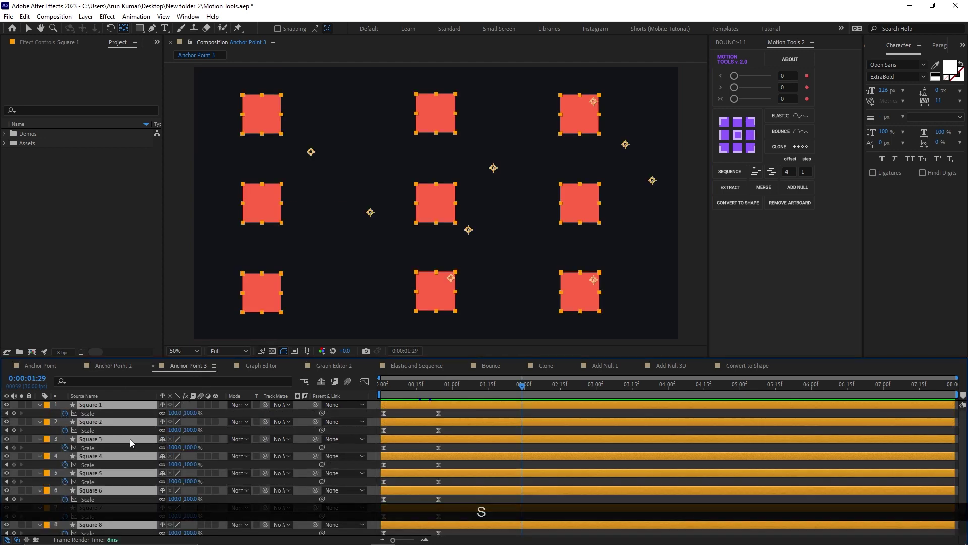
key("KP_0")
key("space")
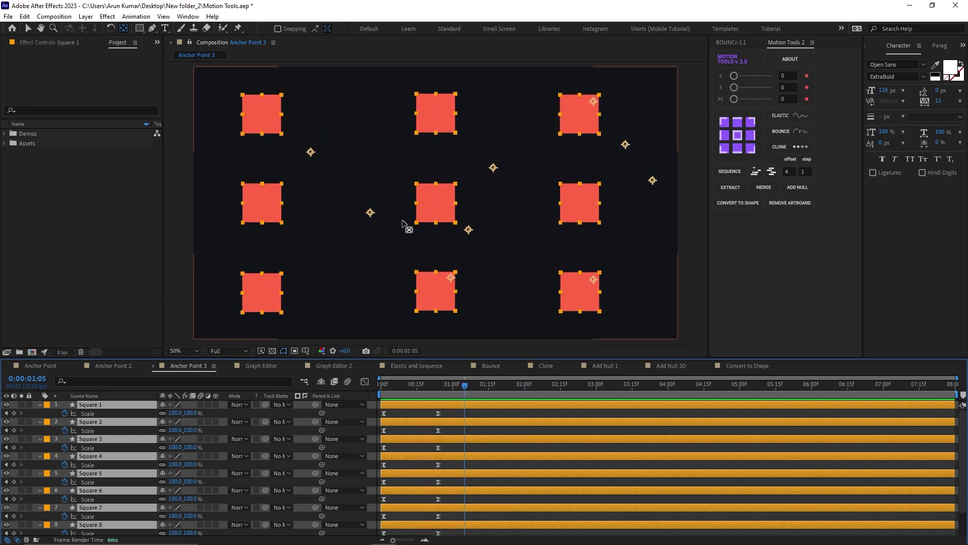
- Center the anchor points of all nine selected squares at once with Motion Tools
key("Page_Up")
left_click(737, 171)
left_click(737, 135)
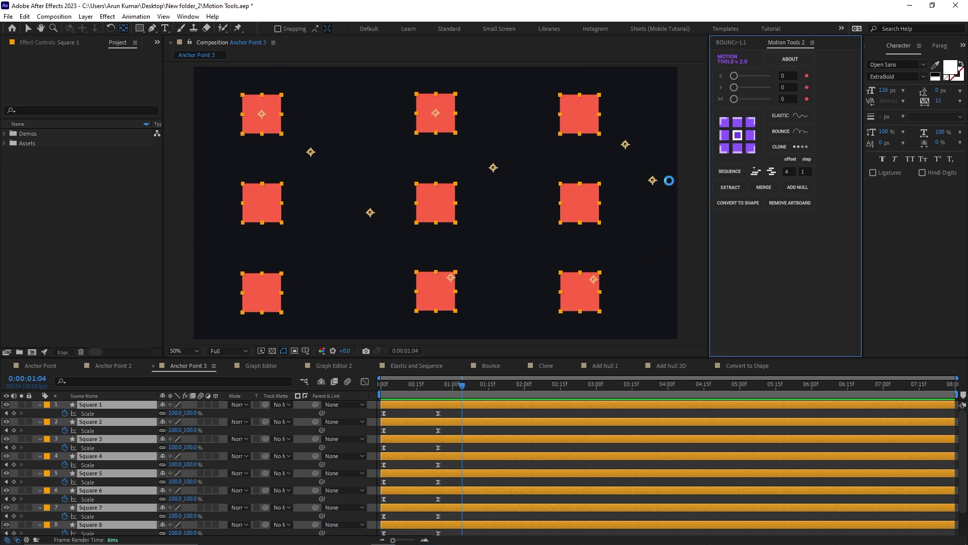
- In the Graph Editor composition, select the square's Position keyframes and set their combined in and out ease to 70
left_click(256, 367)
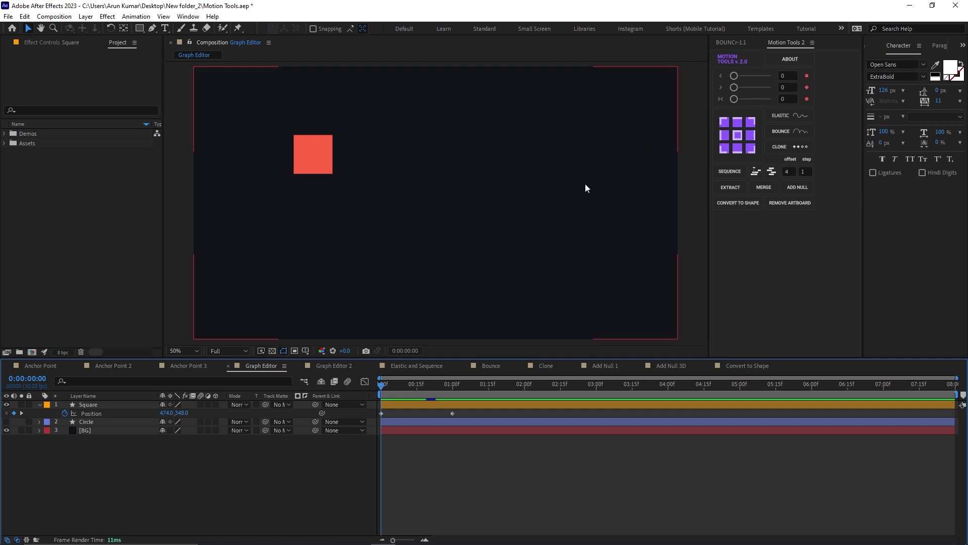
left_click(460, 404)
left_click_drag(734, 99, 760, 99)
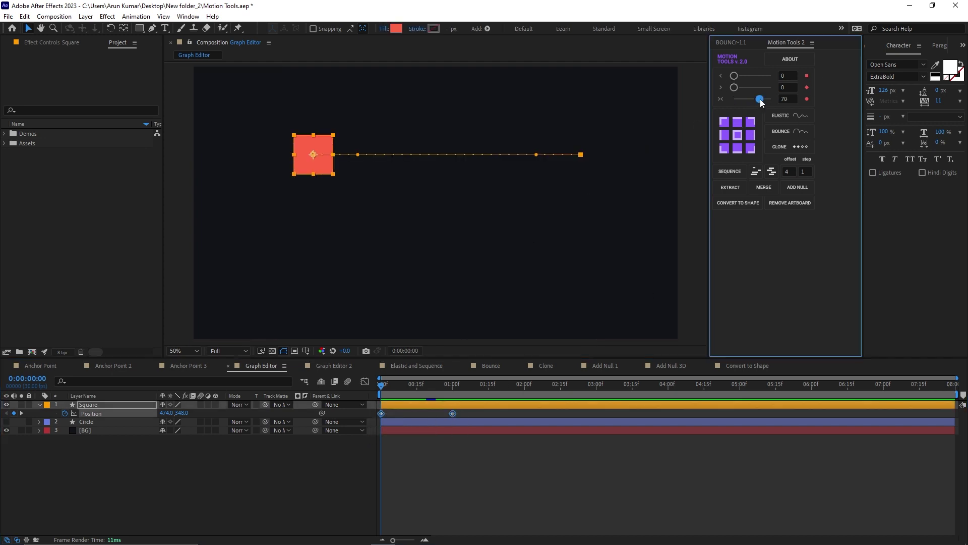
- Show the speed graph and apply Easy Ease to both of the square's Position keyframes
left_click(365, 381)
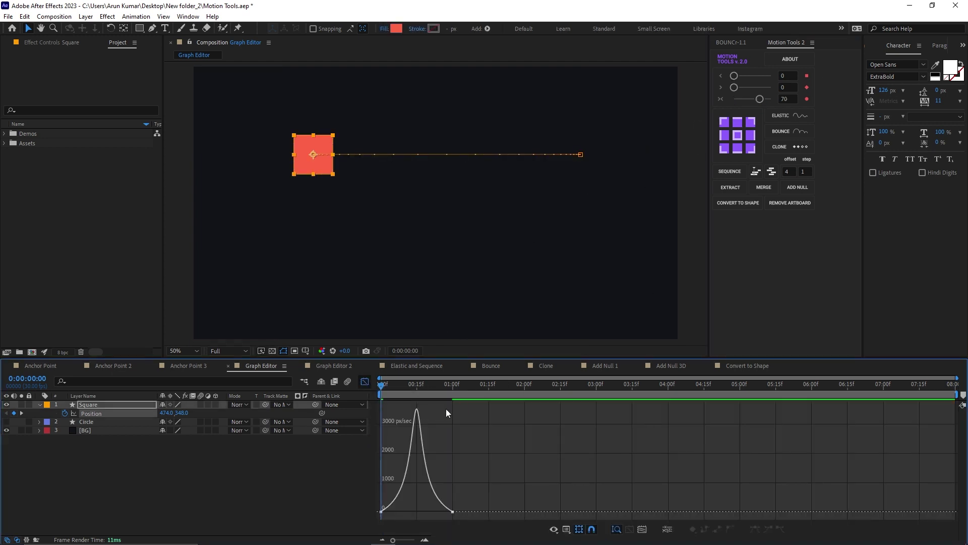
left_click_drag(514, 473, 412, 500)
key("F9")
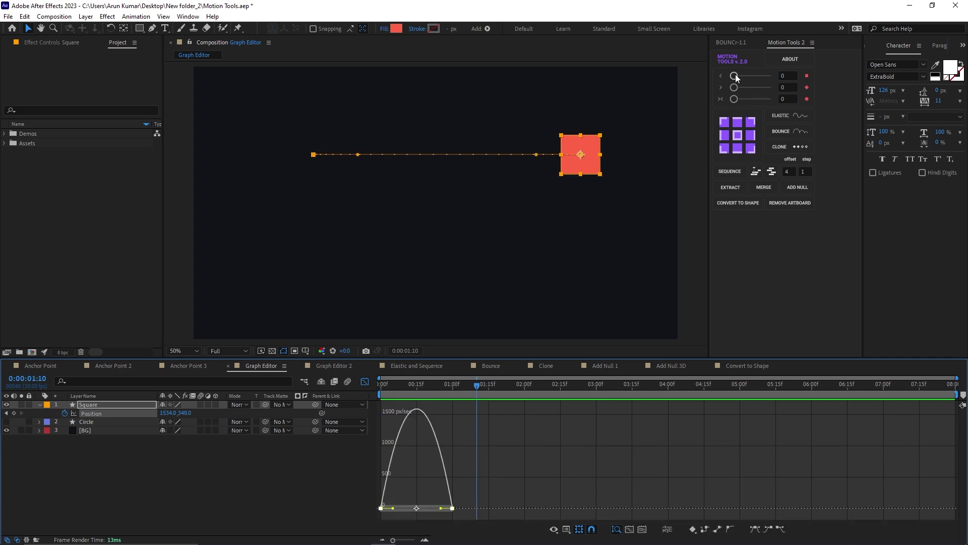
- Set the combined ease of the Position keyframes to 100, preview the motion, and close the speed graph
left_click_drag(736, 77, 771, 98)
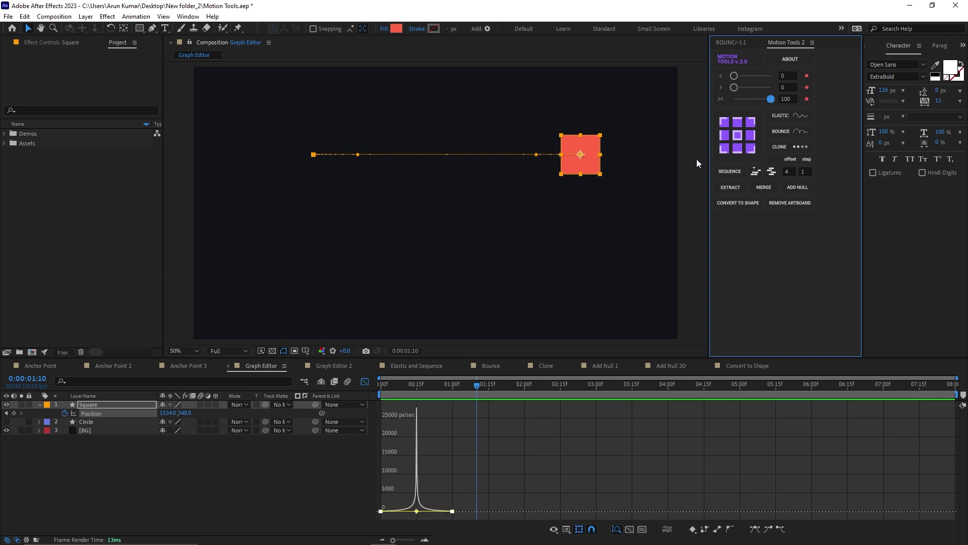
key("KP_0")
key("space")
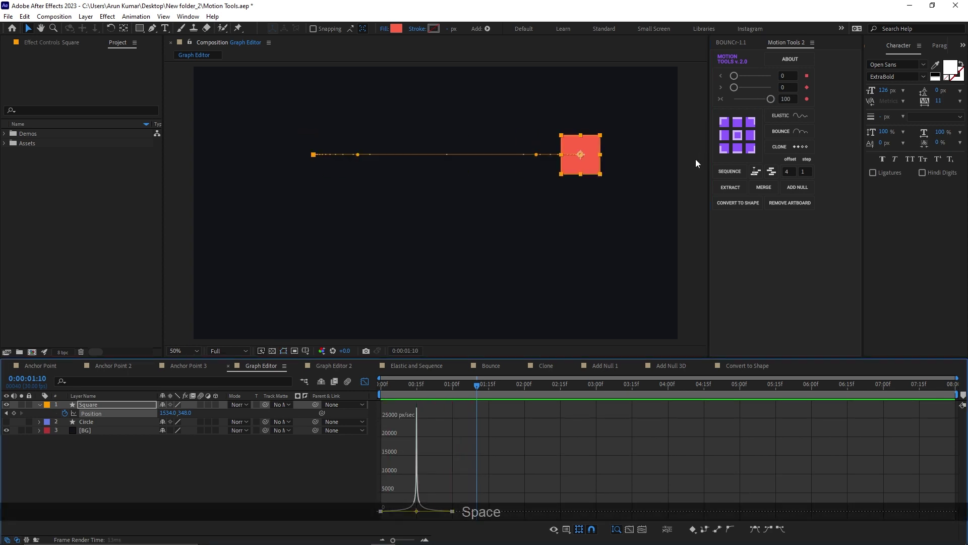
left_click(365, 381)
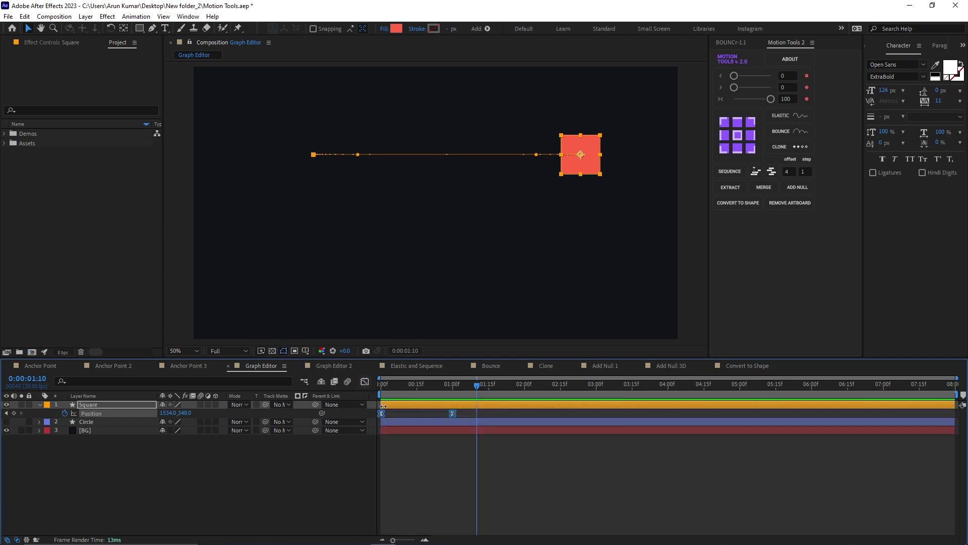
- Reapply the combined ease of 100 to both Position keyframes in the timeline and preview the square's motion
left_click(451, 413, "ctrl")
left_click_drag(769, 99, 765, 100)
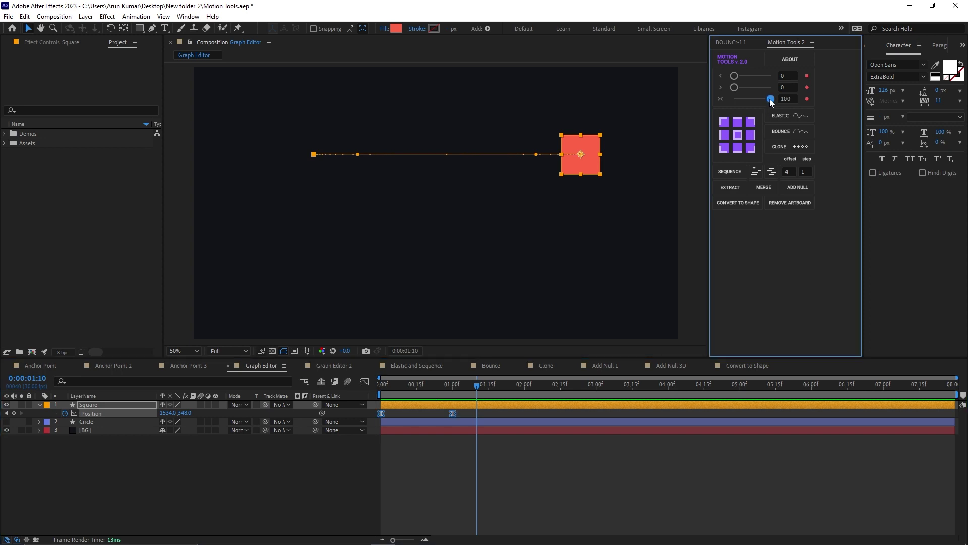
key("KP_0")
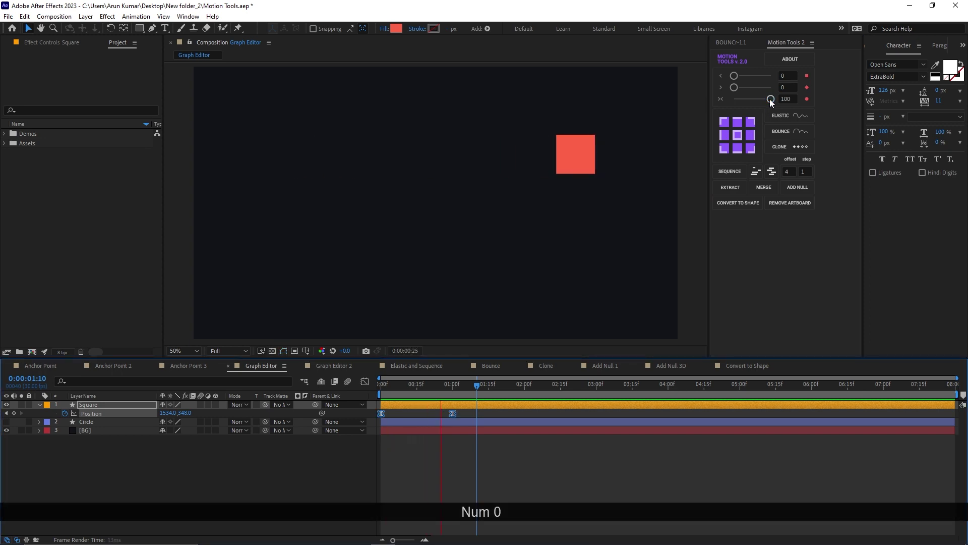
key("KP_0")
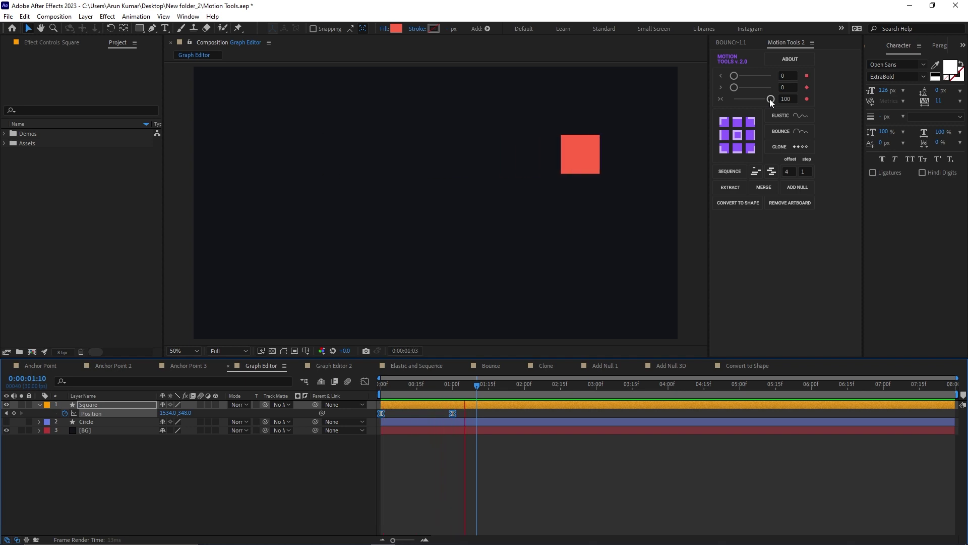
key("space")
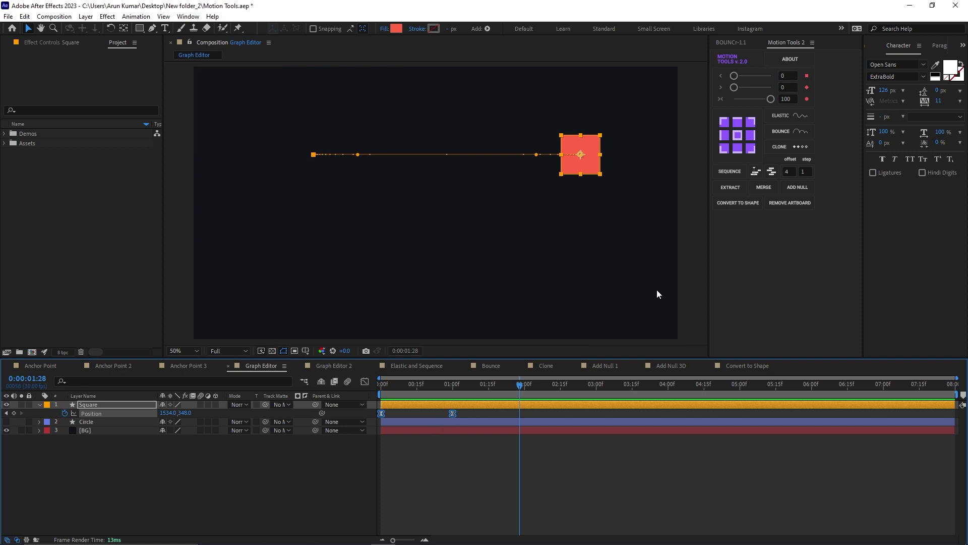
- Convert both Position keyframes to hold keyframes with Motion Tools and preview the result
left_click(806, 76)
key("KP_0")
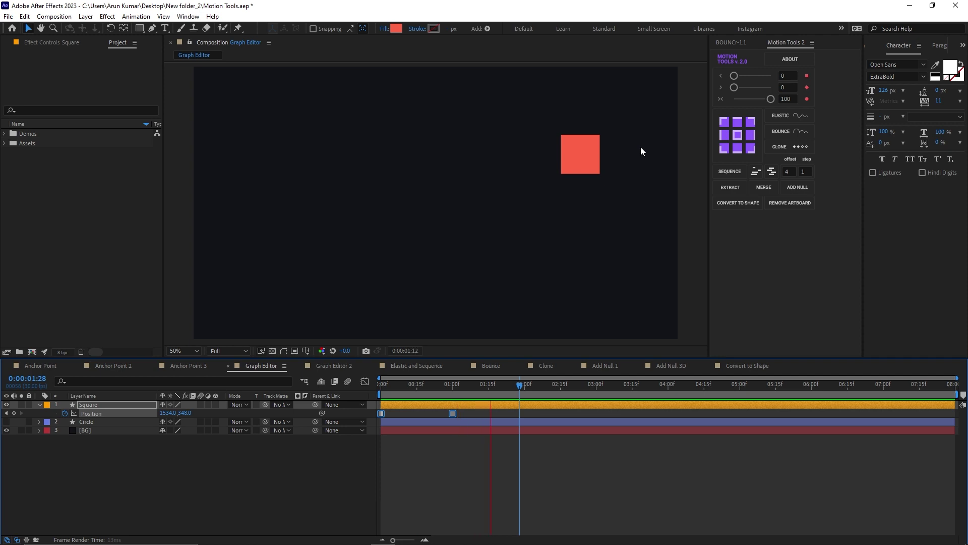
key("space")
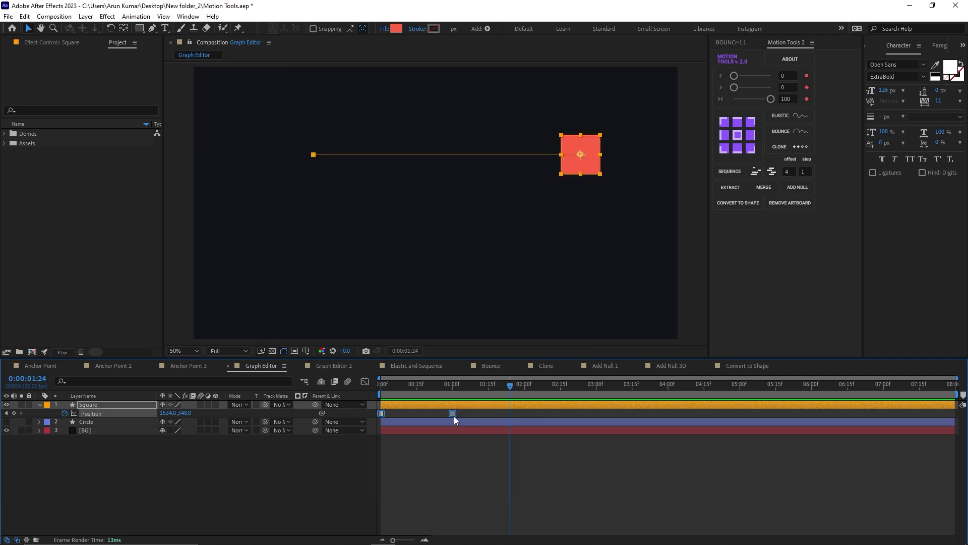
- Convert both of the square's hold Position keyframes back to linear with the Motion Tools outgoing ease at 0
right_click(453, 413)
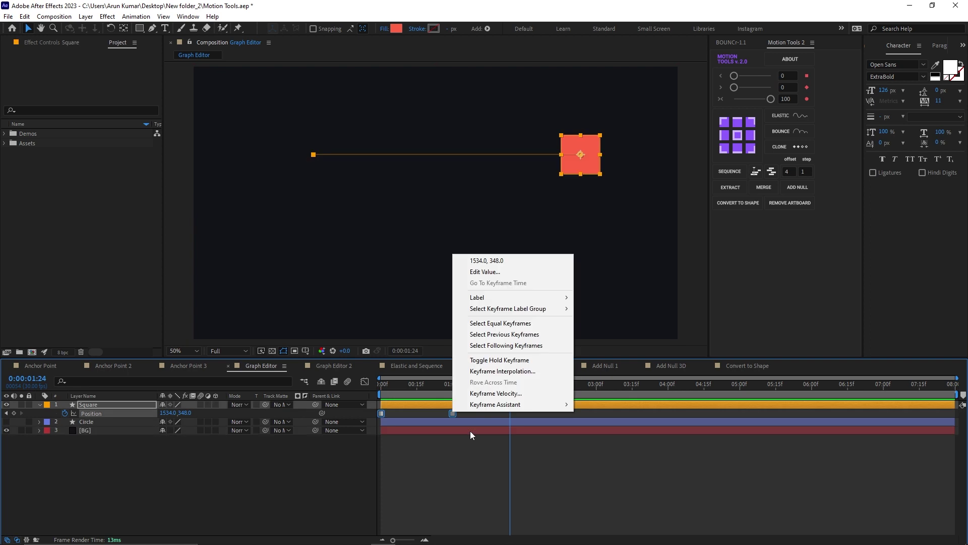
left_click_drag(465, 411, 379, 418)
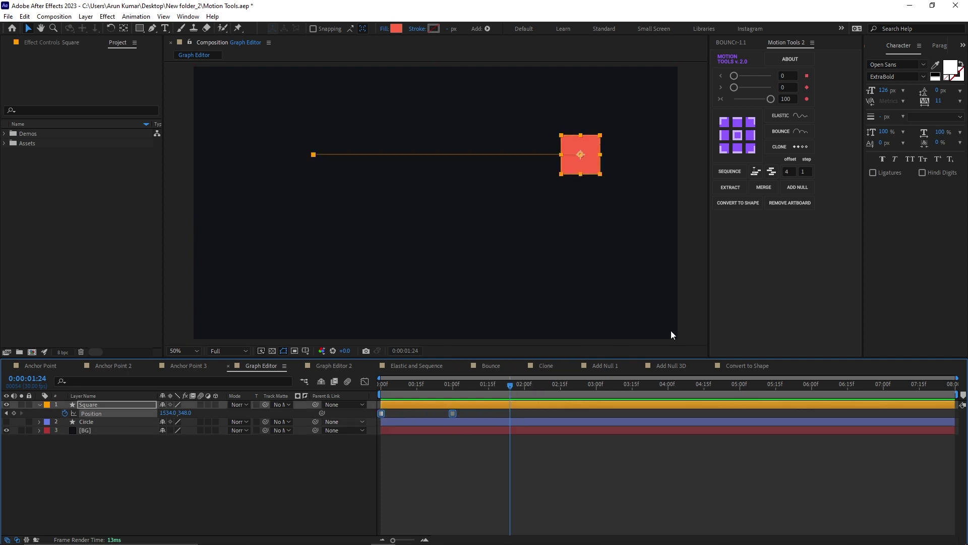
left_click(807, 87)
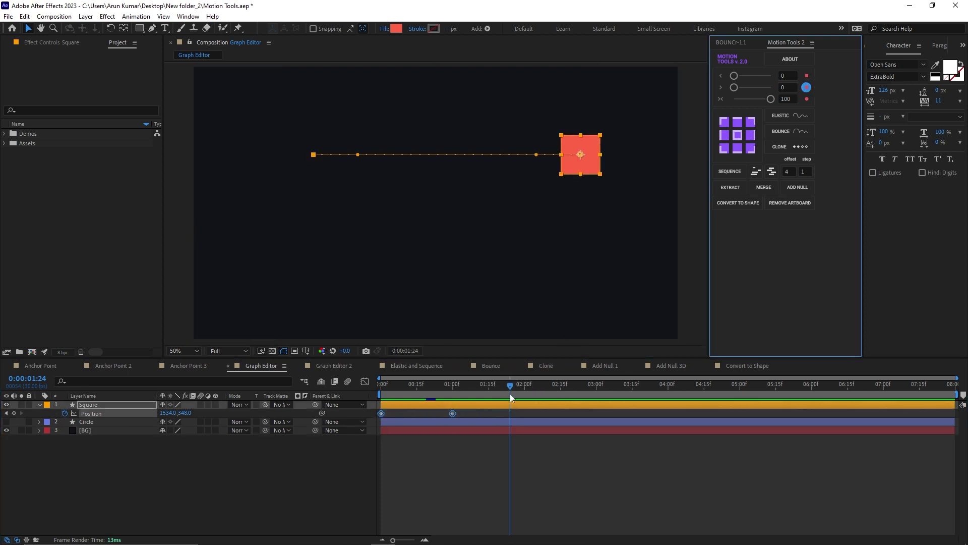
- Open the Graph Editor 2 composition and preview the circle's bounce along its speed graph
left_click(341, 368)
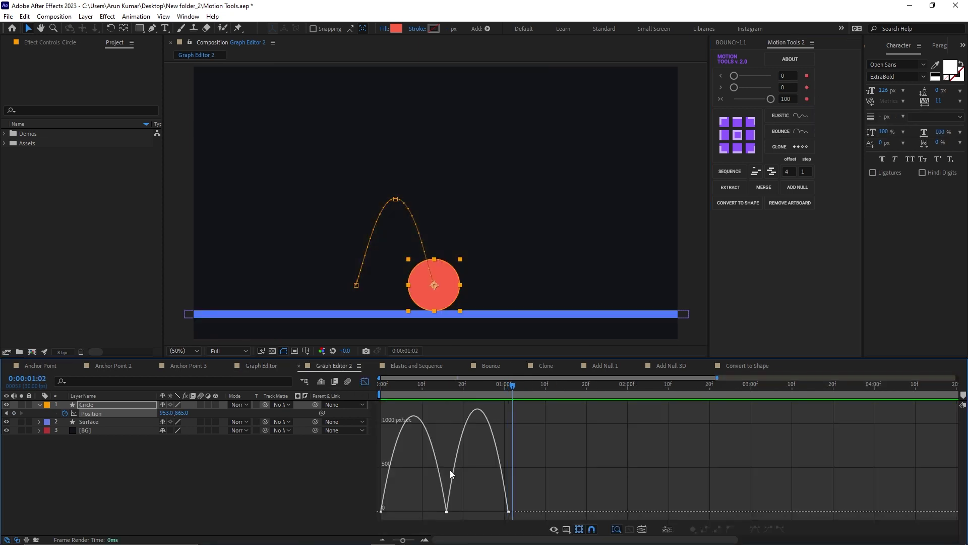
key("KP_0")
key("space")
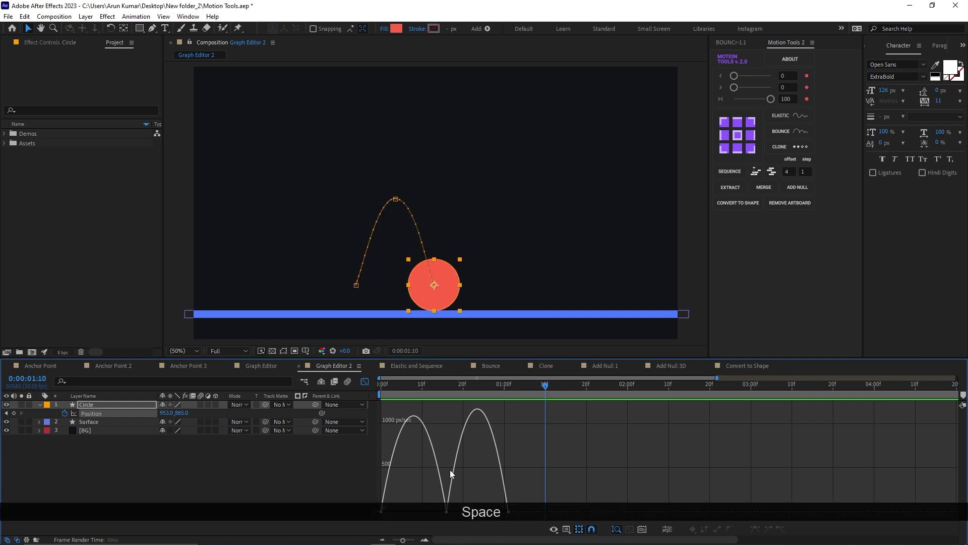
- Separate and rejoin the speed handles of the circle's middle Position keyframe with Motion Tools, and lower its joined speed to about 42 px/sec
left_click_drag(447, 511, 447, 479)
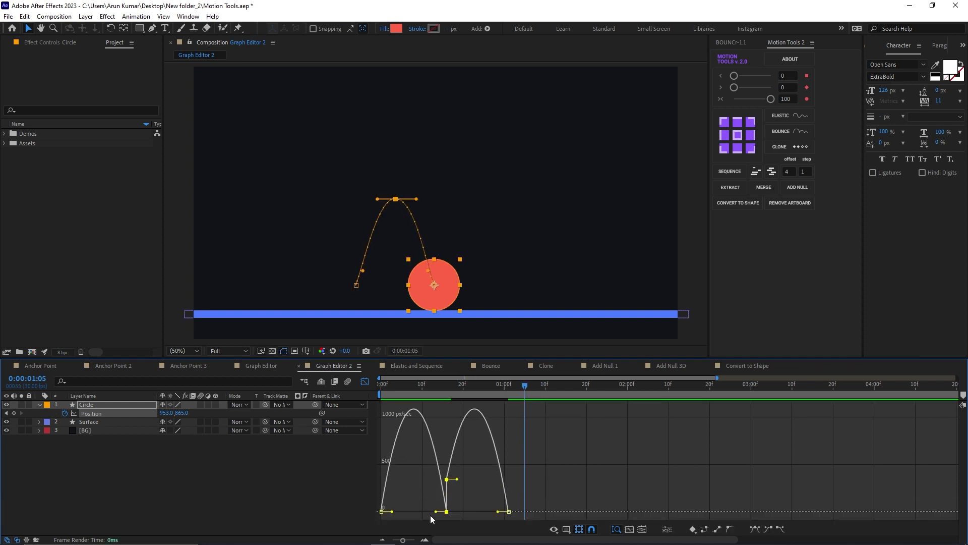
left_click(808, 100)
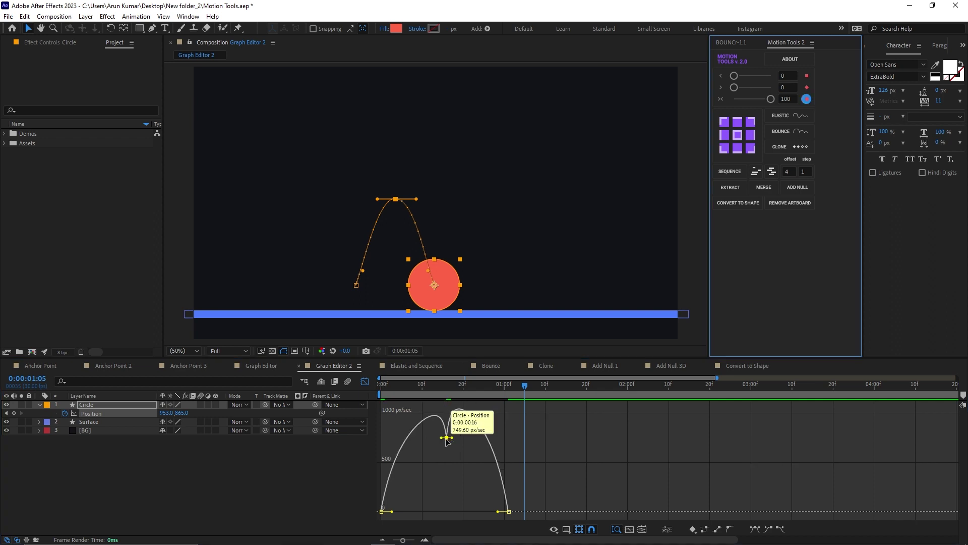
left_click_drag(447, 437, 449, 510)
key("KP_0")
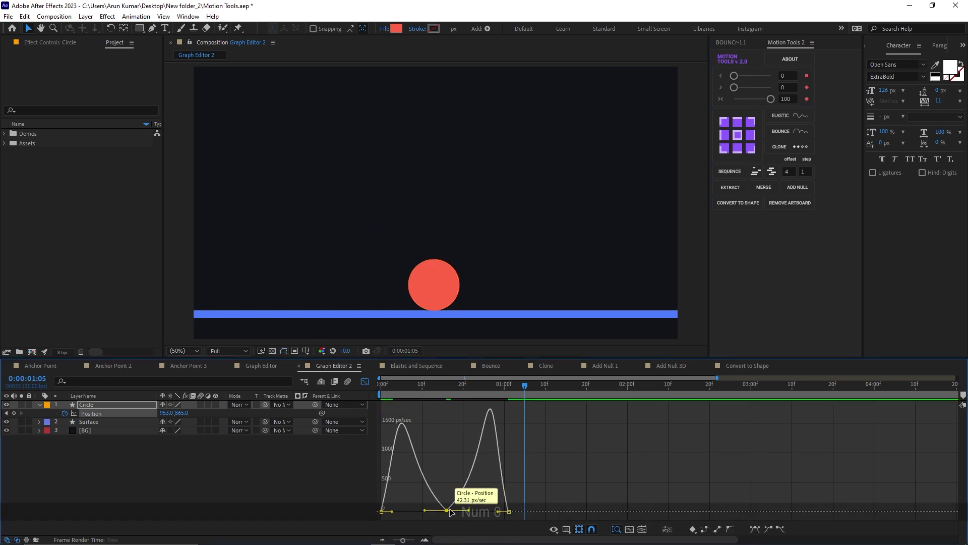
key("space")
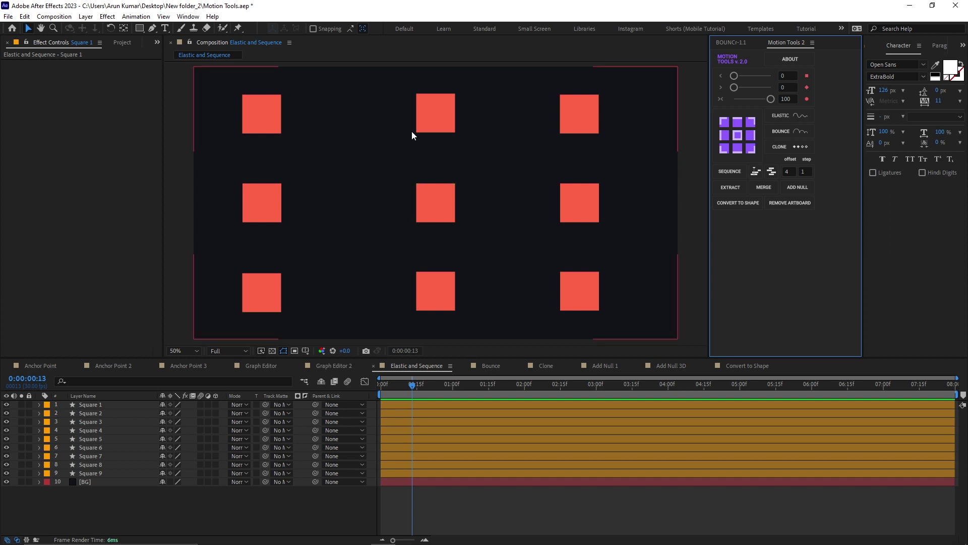
- Reveal the Scale keyframes of Square 1 through Square 9 in the Elastic and Sequence composition and preview the animation
left_click(108, 404)
left_click(108, 473, "shift")
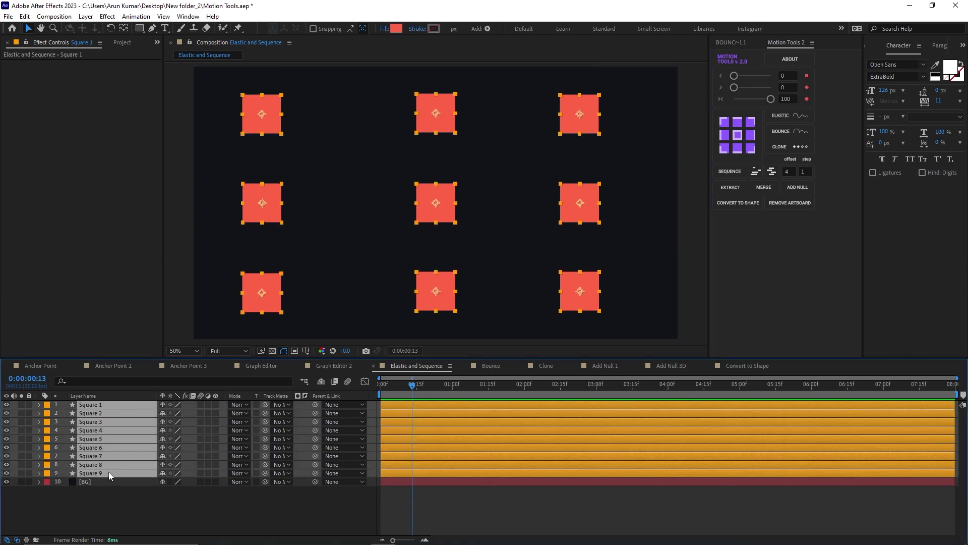
key("u")
key("KP_0")
key("space")
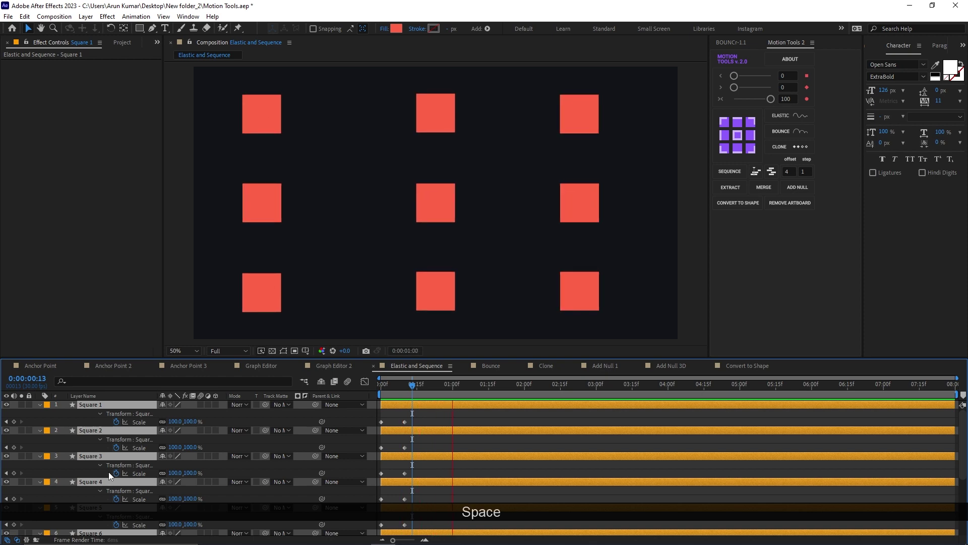
- Apply the Motion Tools Elastic expression to all nine squares' Scale keyframes and preview the motion
left_click_drag(425, 409, 407, 479)
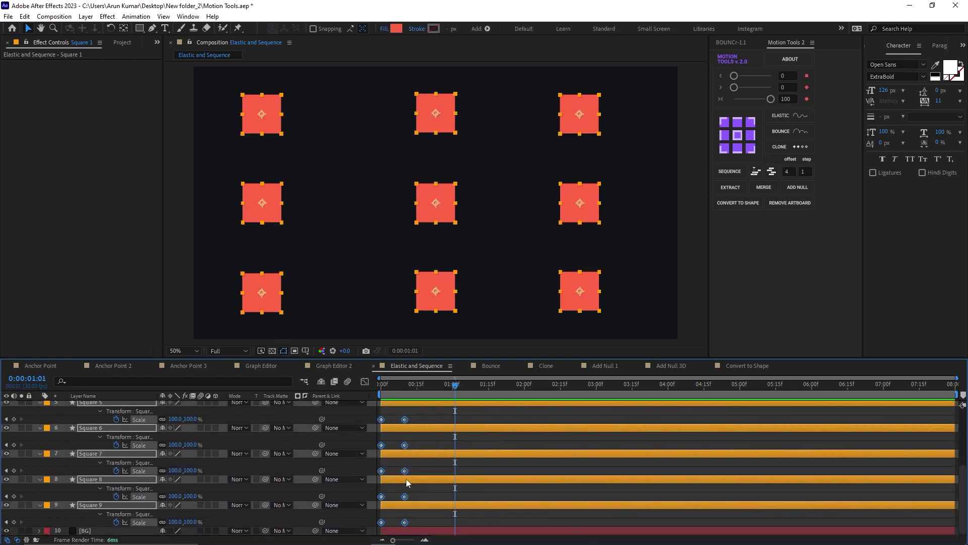
left_click(791, 112)
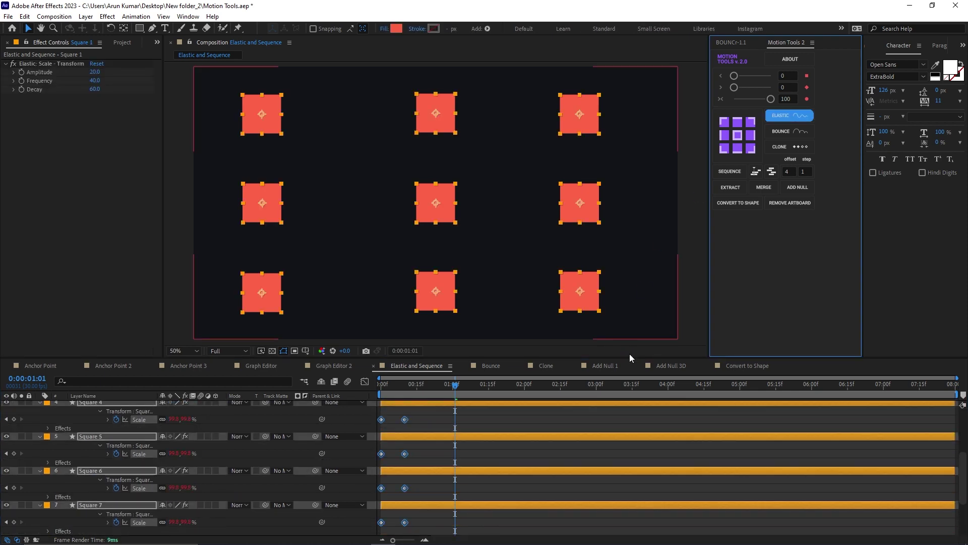
key("KP_0")
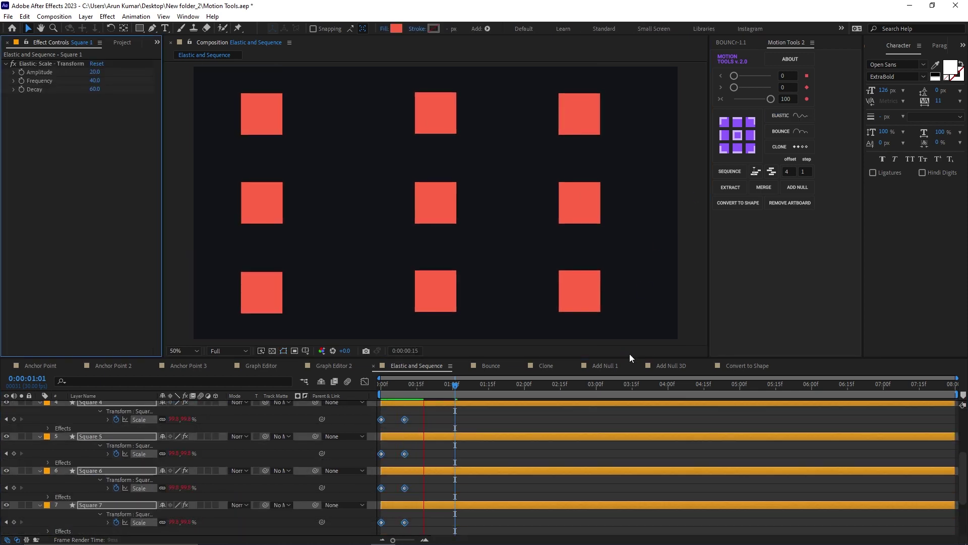
key("KP_0")
key("KP_0")
key("KP_0")
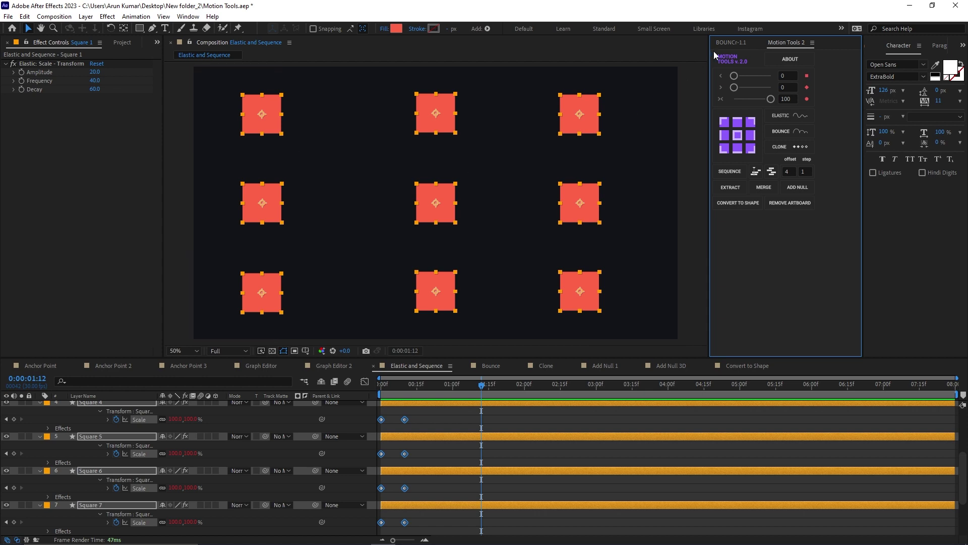
- Look at the expression options in BOUNCr-1.1 and return to Motion Tools 2
left_click(730, 42)
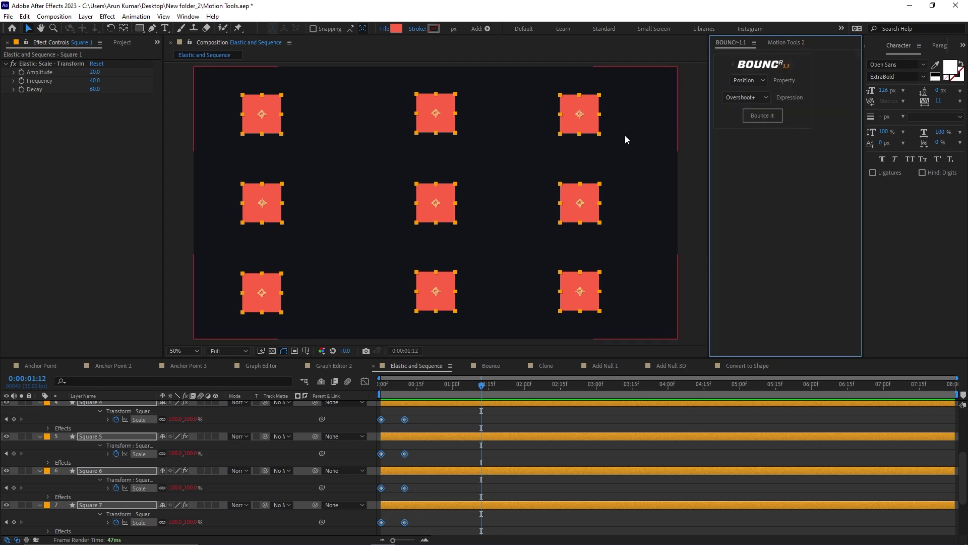
left_click(733, 98)
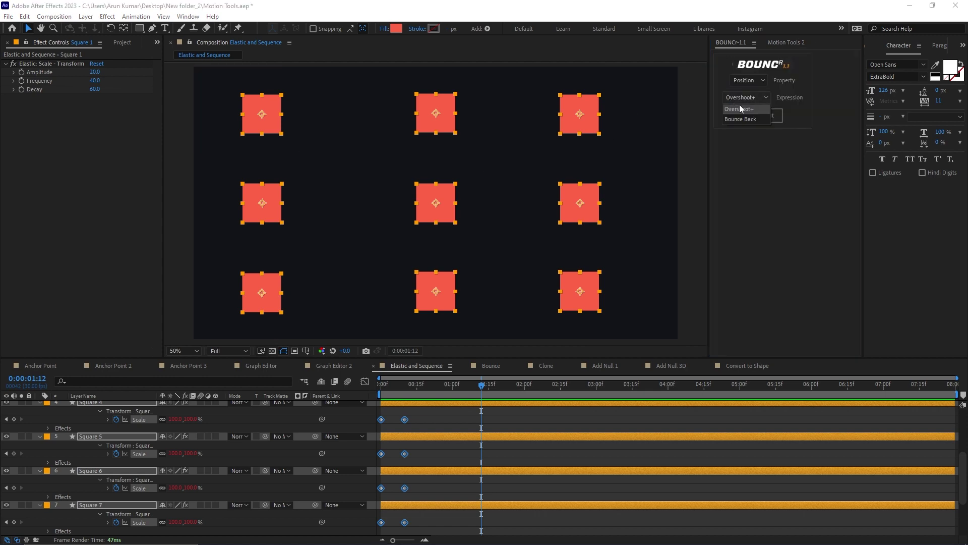
left_click(789, 44)
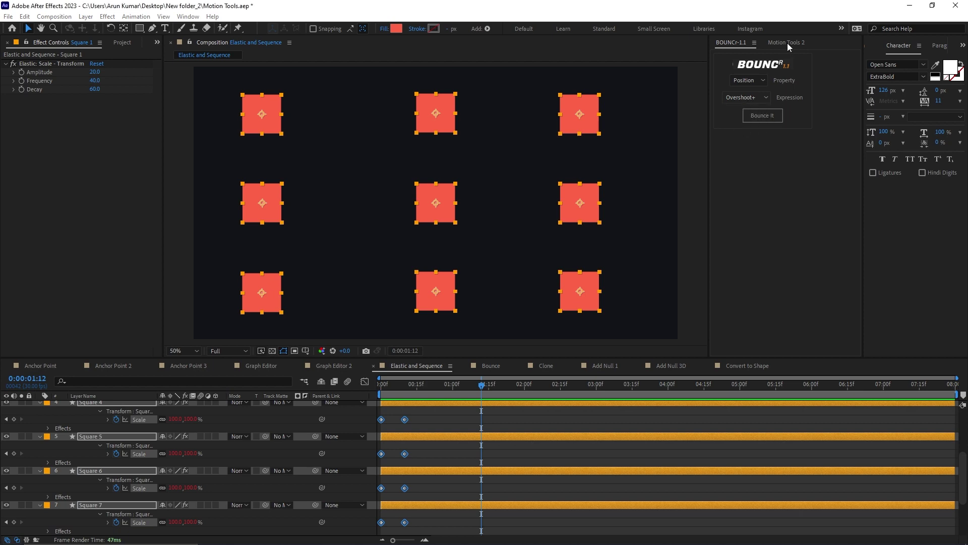
left_click(789, 44)
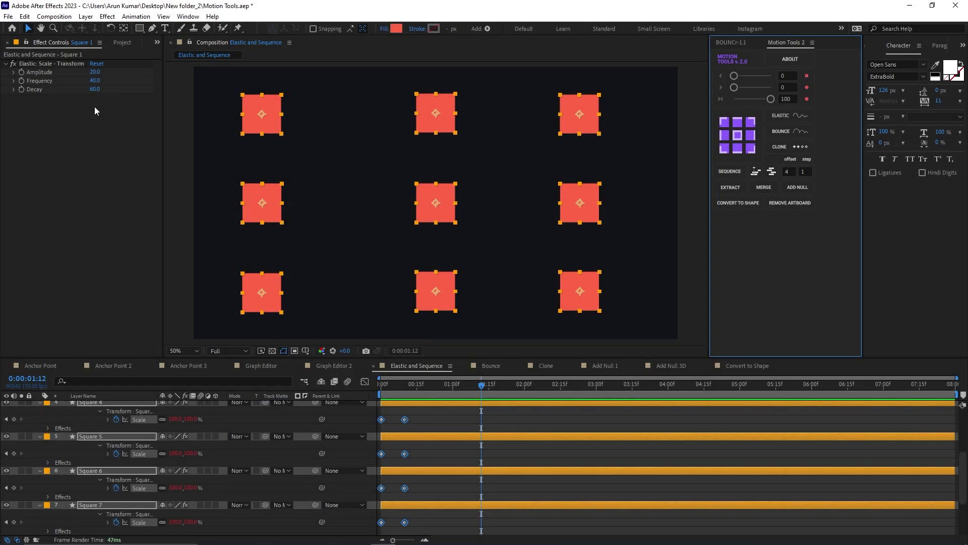
- Preview the elastic motion and inspect the Elastic effect controls on Square 5, Square 6 and Square 7
left_click(95, 107)
key("space")
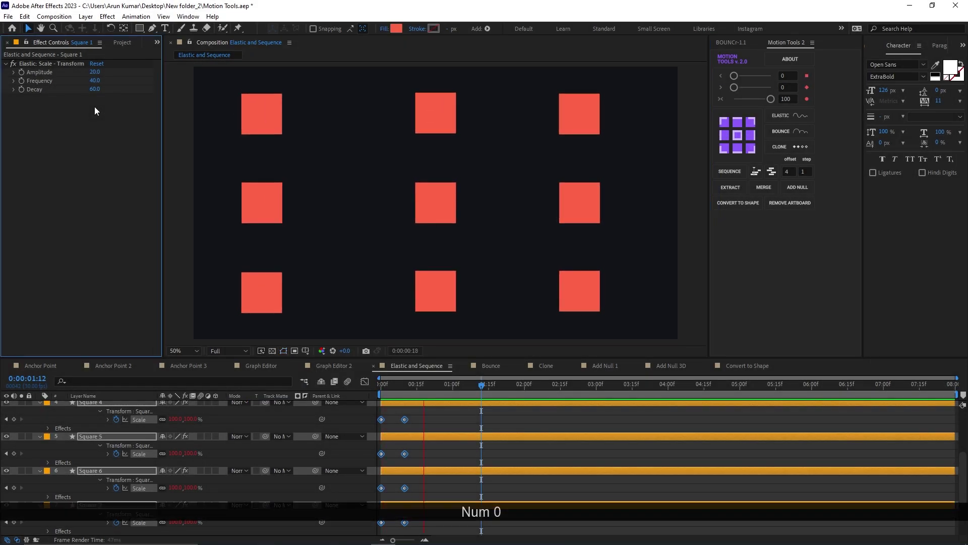
key("space")
left_click(135, 437)
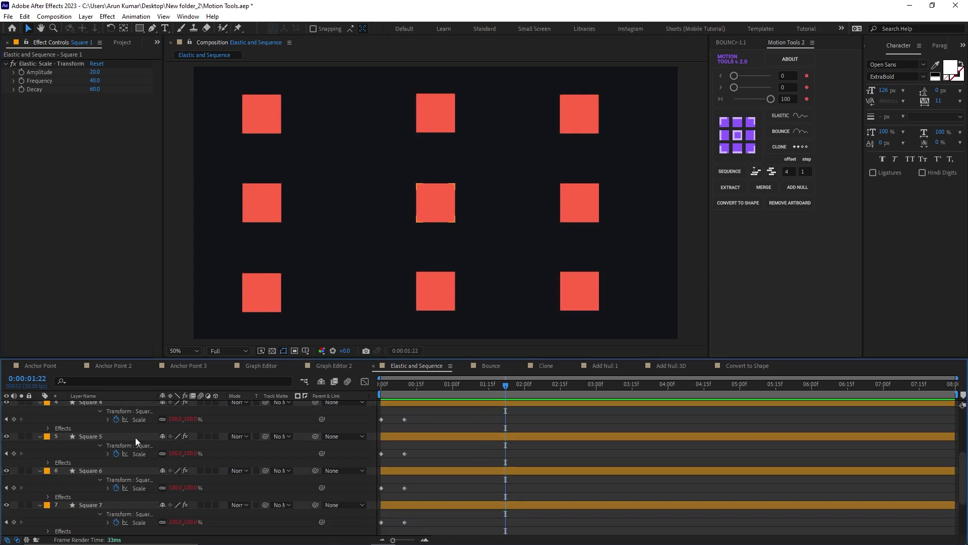
left_click(135, 437)
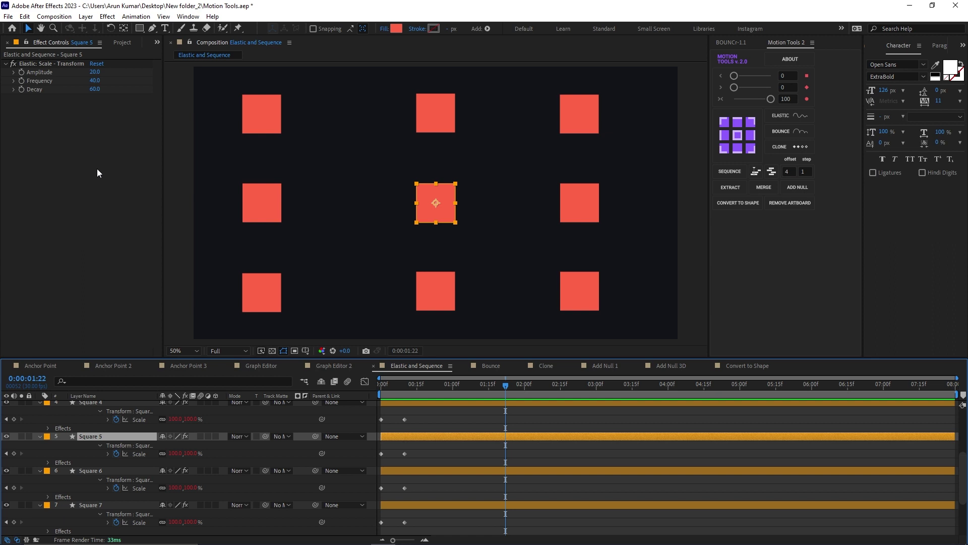
left_click(108, 468)
left_click(110, 504)
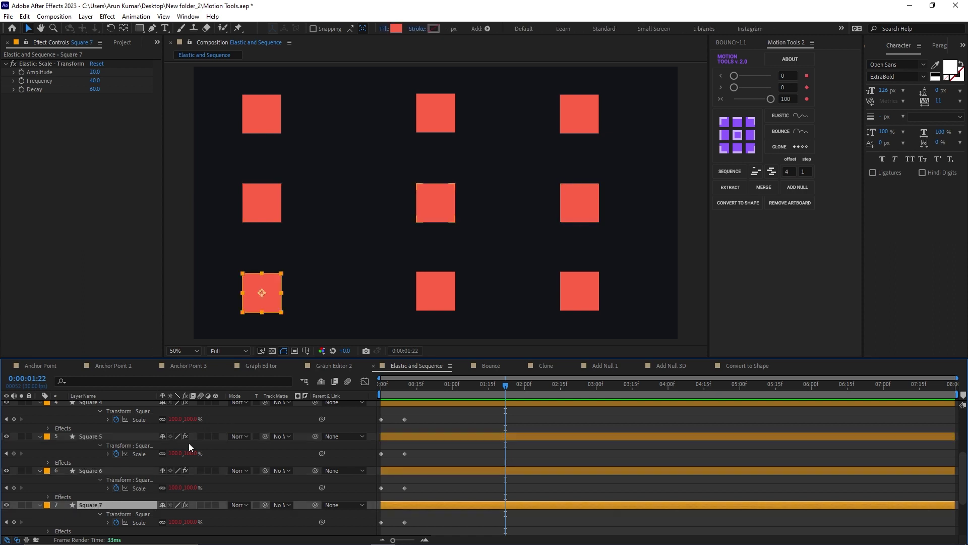
left_click(229, 421)
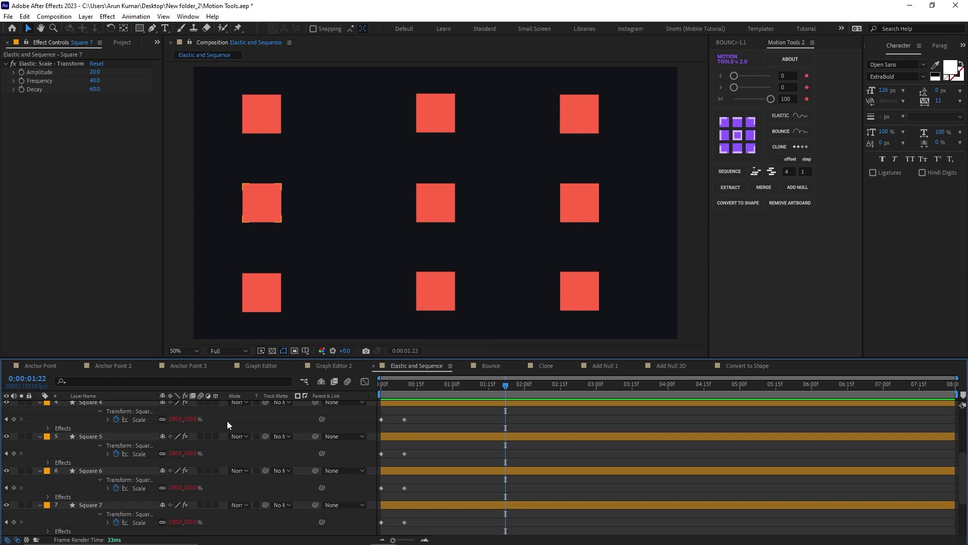
- Undo the per-layer Elastic effects and apply Elastic to all squares' Scale keyframes with one shared set of controls on a control layer
key("ctrl+z")
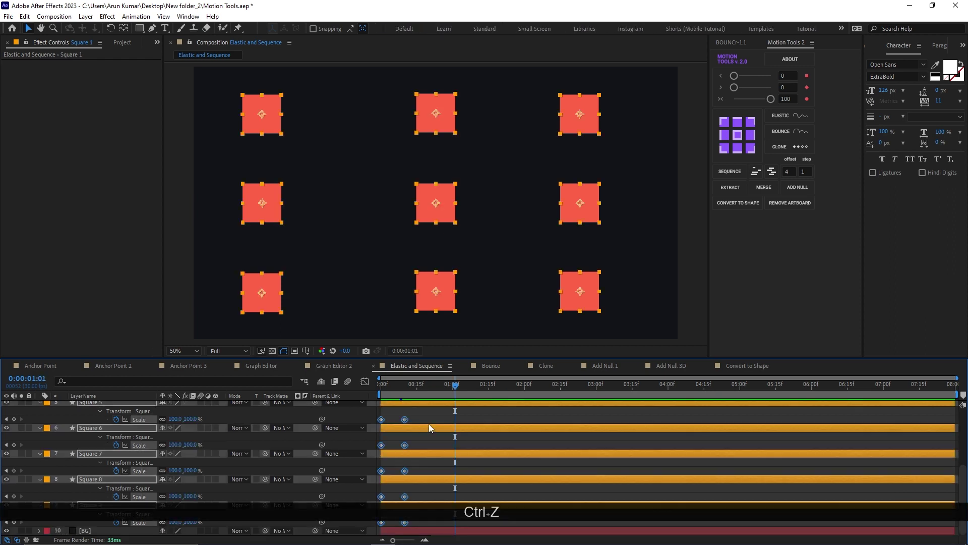
scroll(429, 424, "up", 4)
left_click_drag(430, 412, 349, 537)
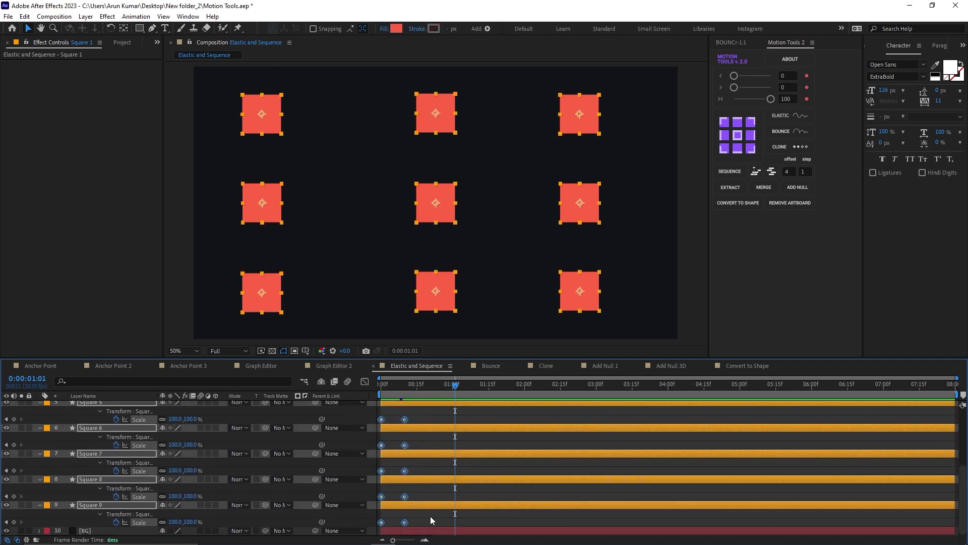
key("alt")
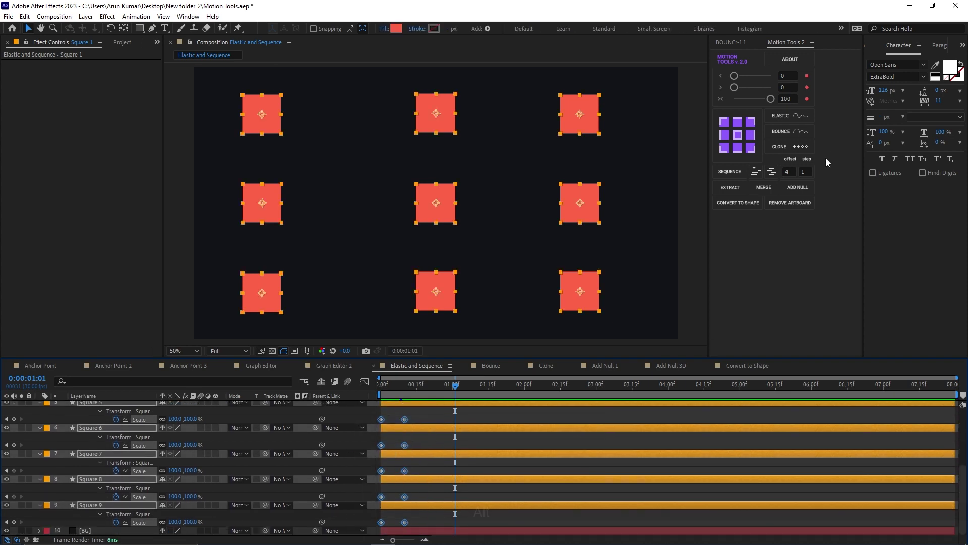
left_click(785, 114, "alt")
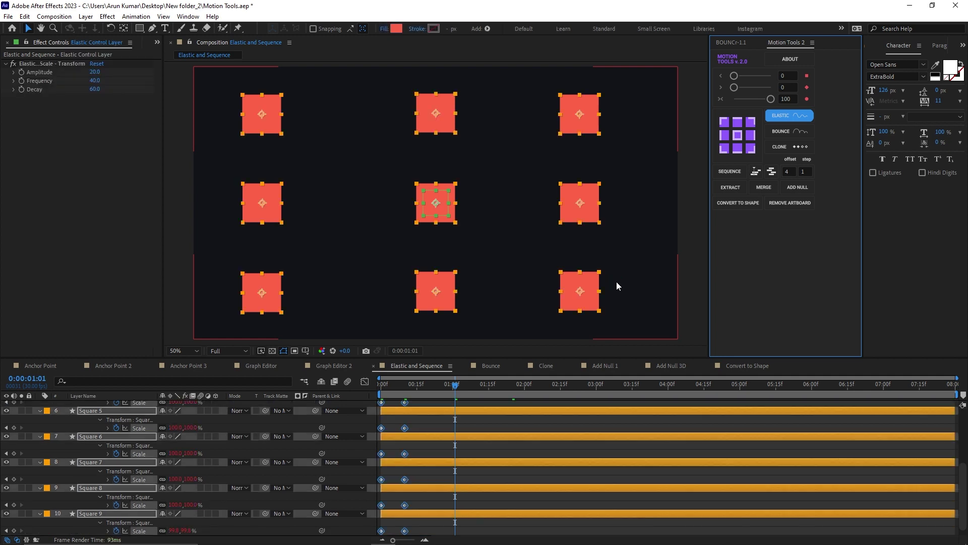
- Compare the effect controls of the individual square layers with those of the Elastic Control Layer
scroll(444, 421, "up", 5)
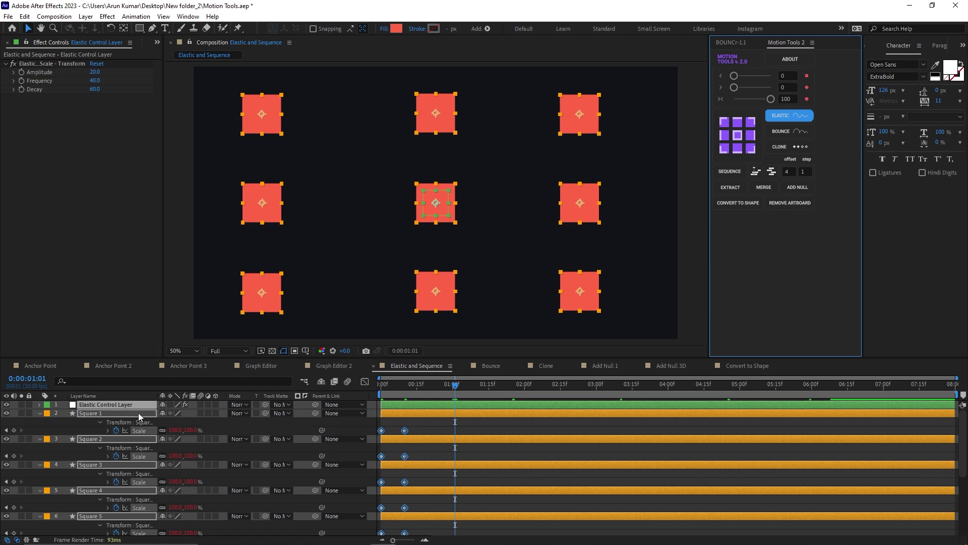
left_click(164, 419)
left_click(112, 416)
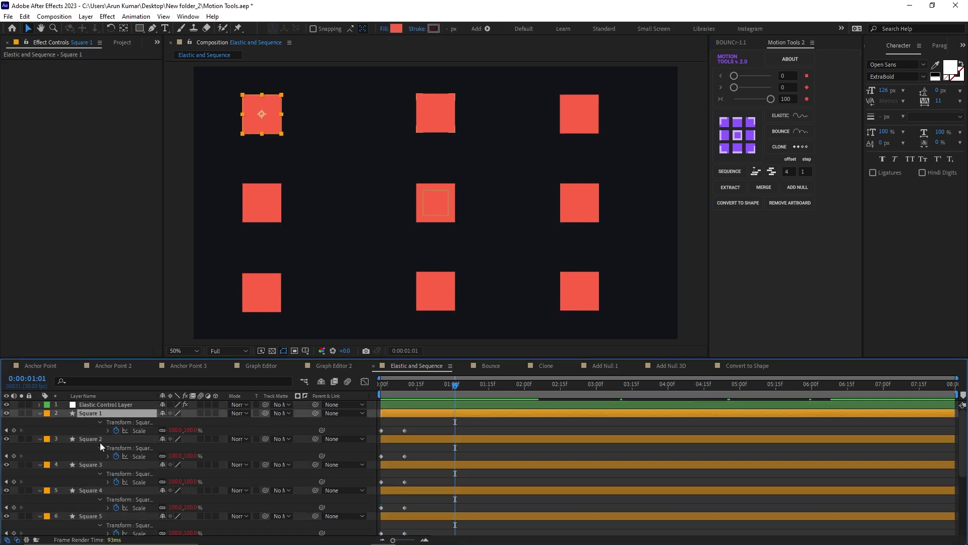
left_click(99, 441)
left_click(99, 464)
left_click(97, 491)
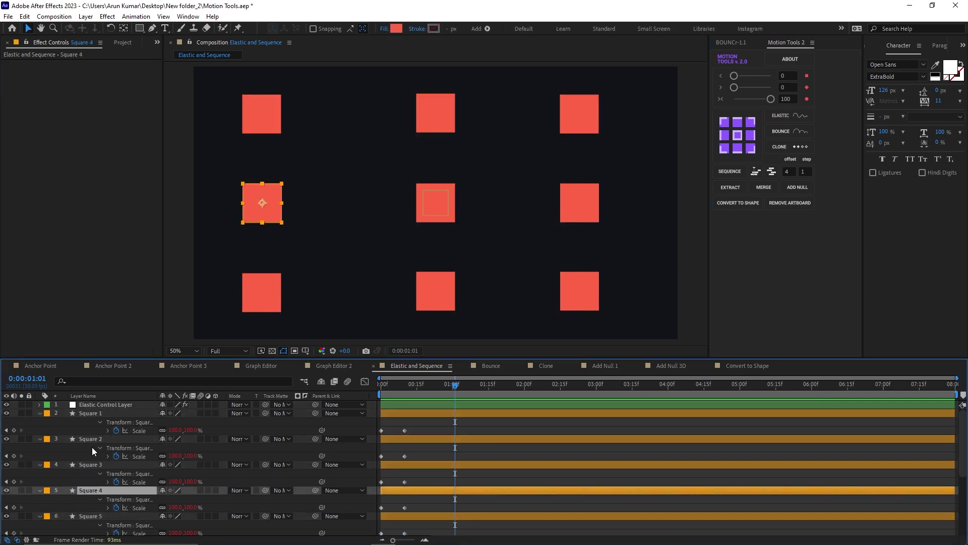
left_click(92, 441)
left_click(105, 404)
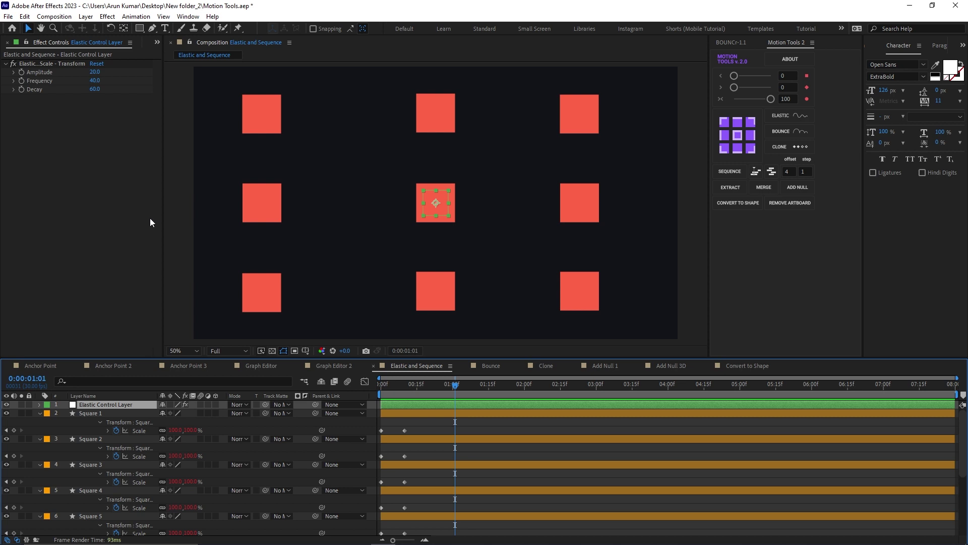
- Undo the shared Elastic control and apply Elastic with a separate effect for each square, all on one Elastic Control Layer
key("ctrl+z")
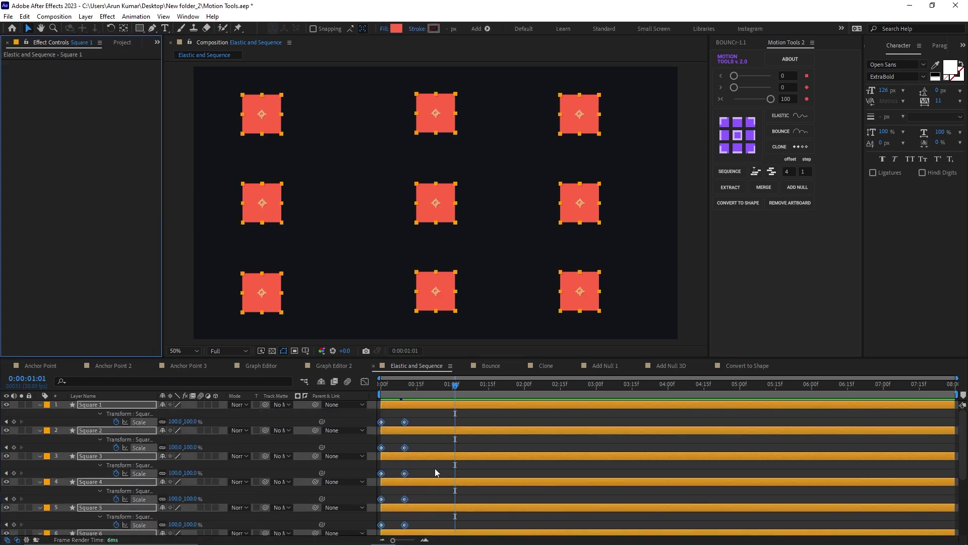
key("alt+shift")
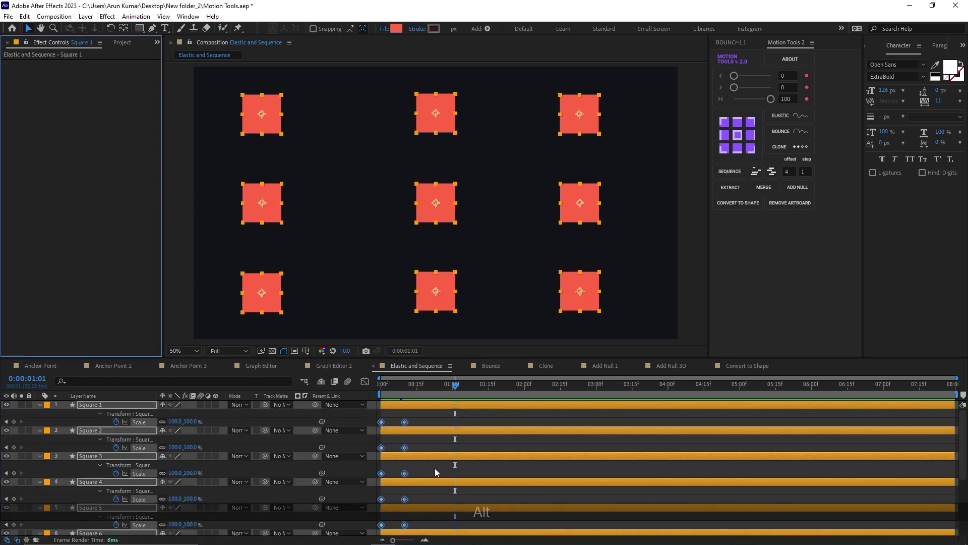
left_click(798, 114)
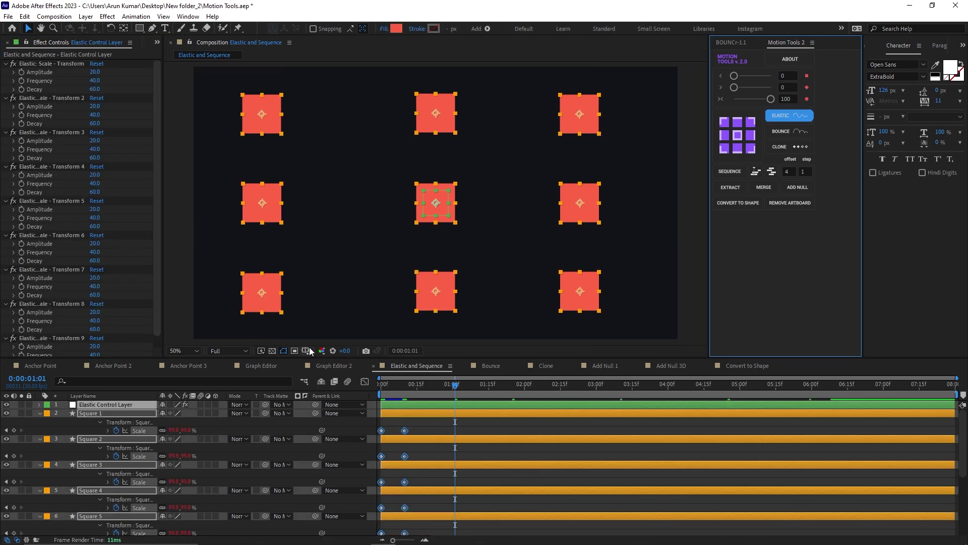
- Adjust the Amplitude of the second Elastic effect on the Elastic Control Layer
left_click(215, 426)
left_click(133, 407)
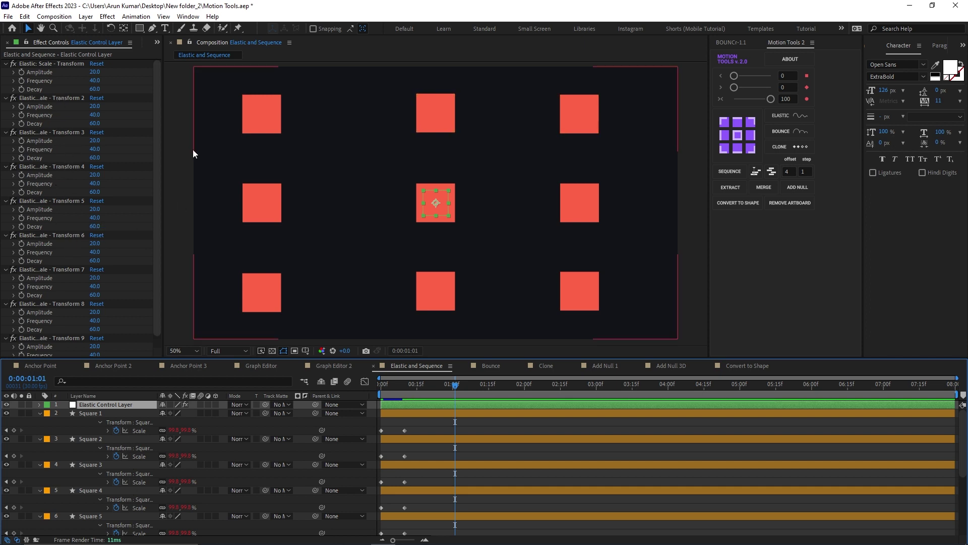
left_click_drag(95, 106, 113, 105)
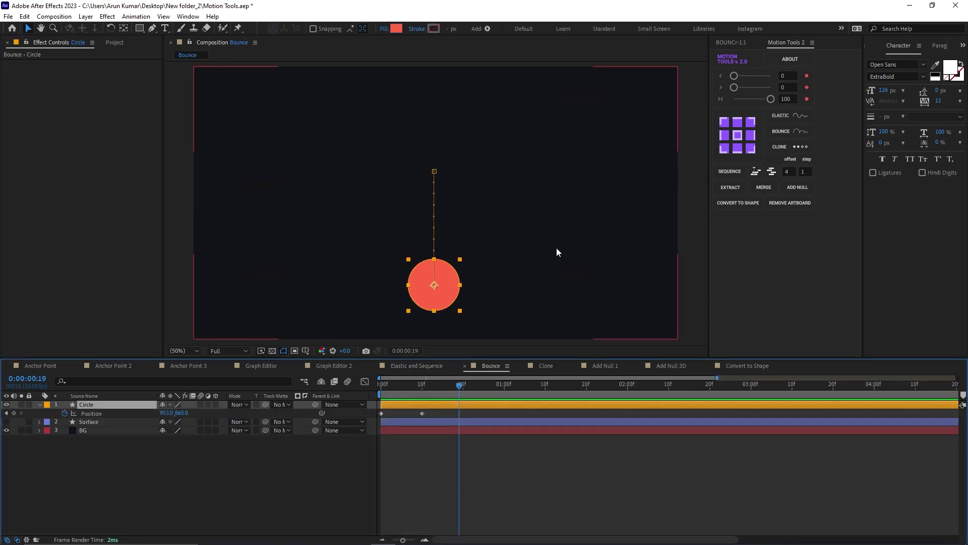
- Preview the Circle layer's original drop animation in the Bounce composition
key("KP_0")
key("KP_0")
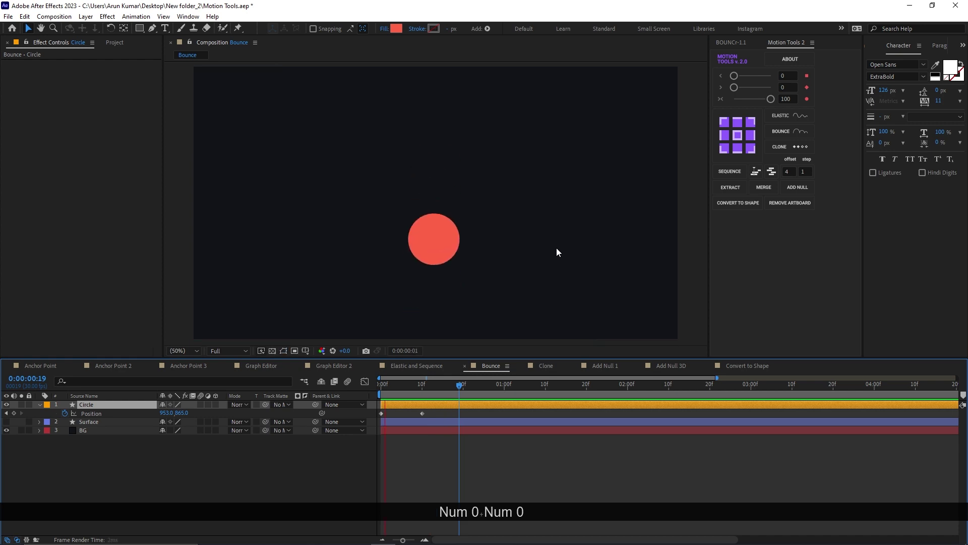
key("space")
left_click(419, 387)
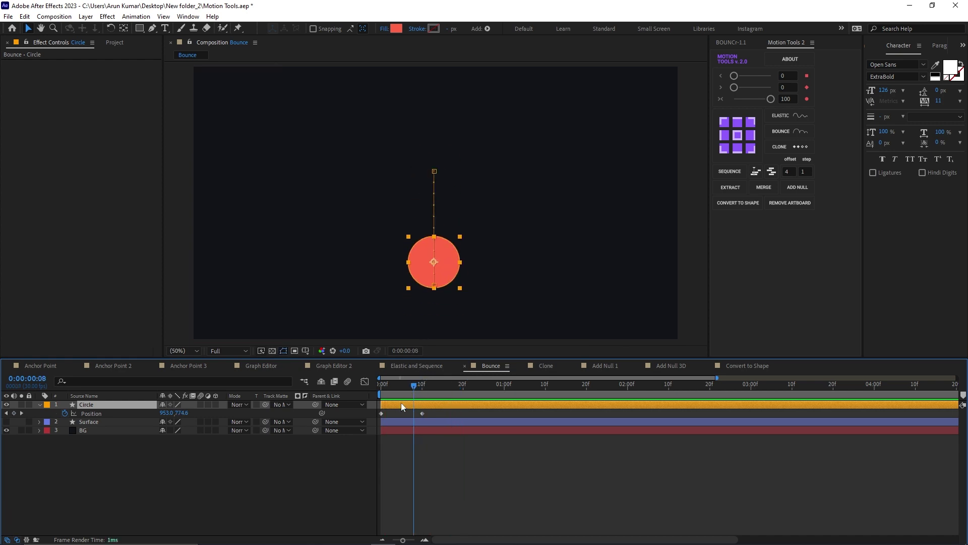
- Apply Bounce to both Position keyframes of the Circle layer and preview the motion
left_click_drag(434, 410, 384, 415)
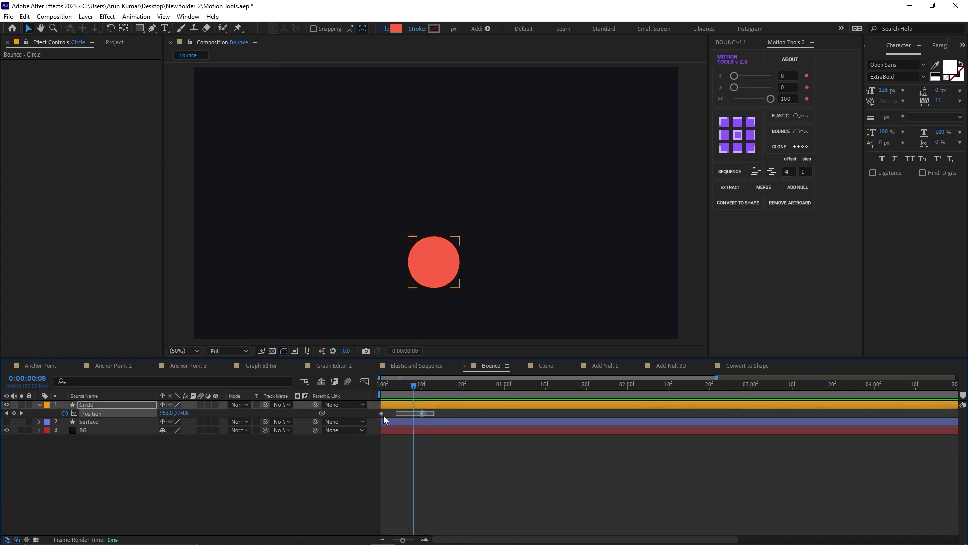
left_click(794, 131)
key("KP_0")
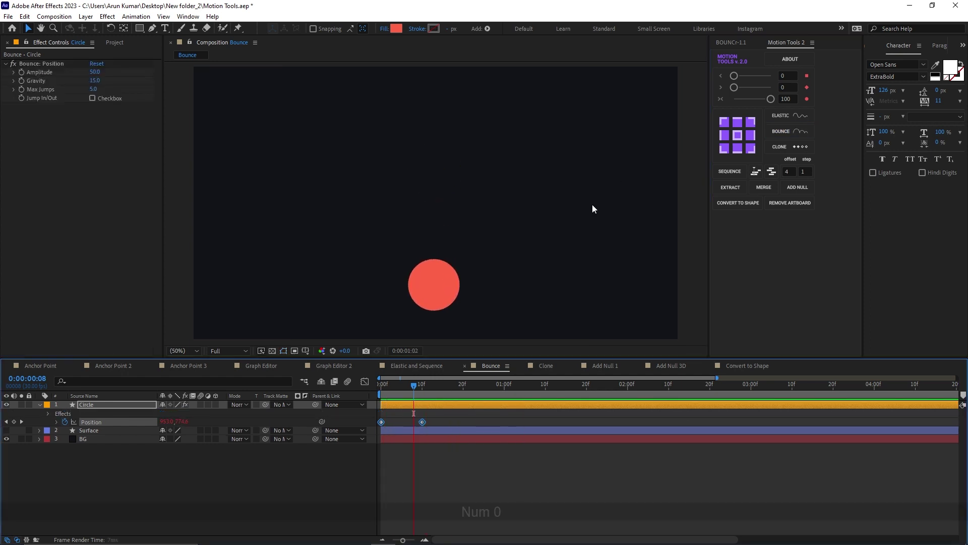
key("KP_0")
key("space")
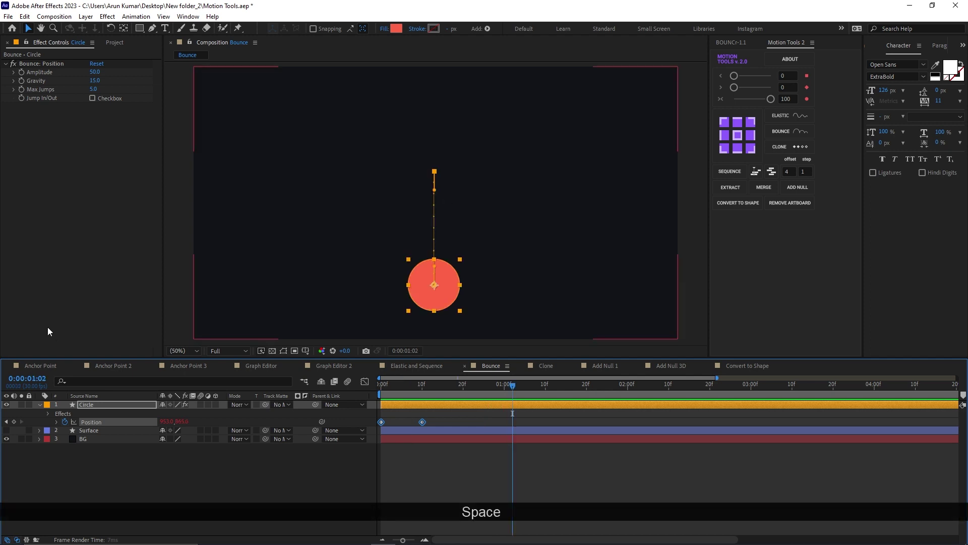
- Show the Surface layer and preview the circle bouncing on it
left_click(6, 430)
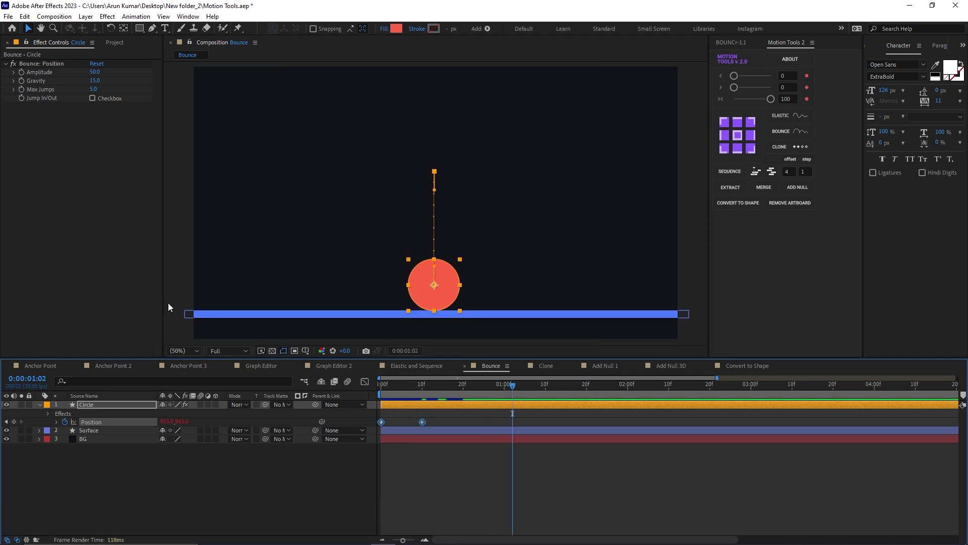
key("KP_0")
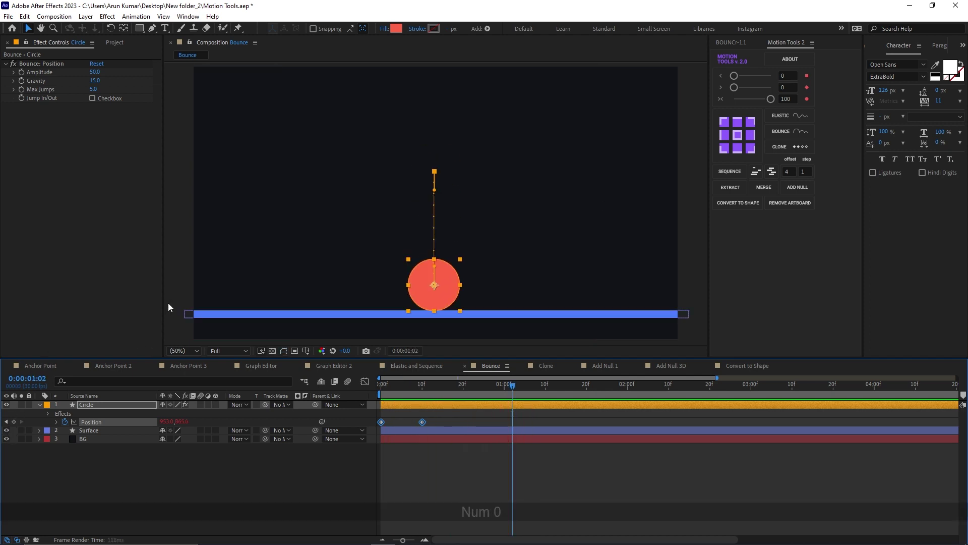
key("KP_0")
key("space")
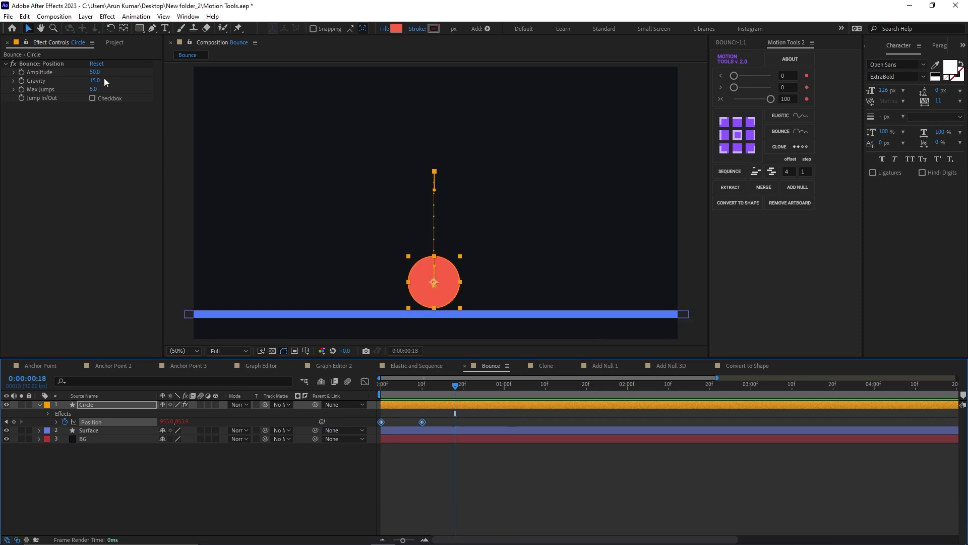
- Adjust the Amplitude of the Circle layer's Bounce effect and preview the new bounce
left_click_drag(95, 71, 111, 72)
key("KP_0")
key("KP_0")
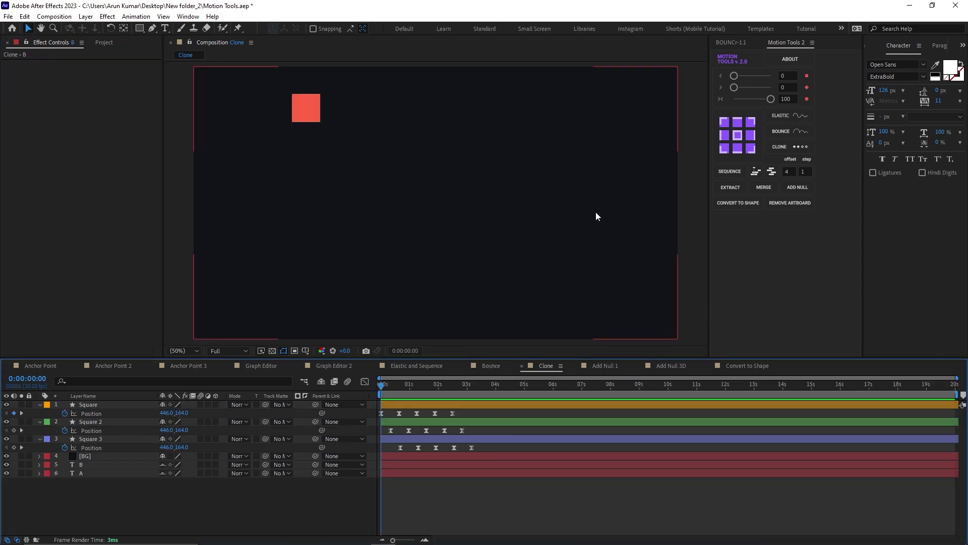
- Preview the staggered Position animation of the three squares in the Clone composition
key("KP_0")
key("KP_0")
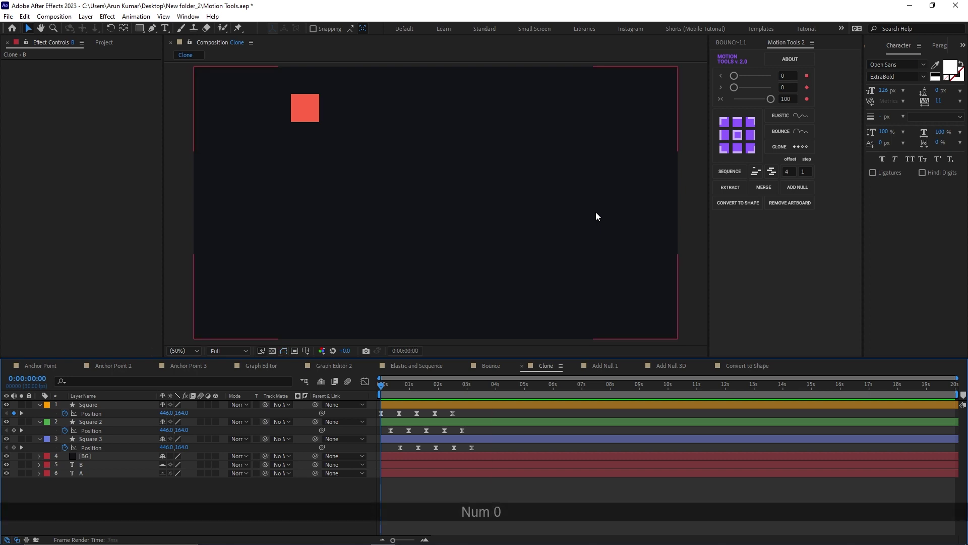
key("space")
key("space")
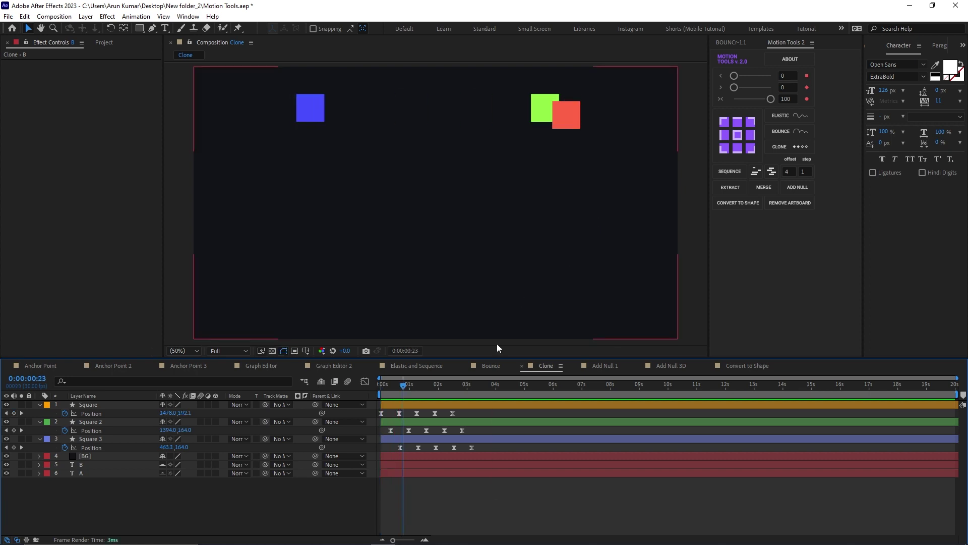
- Try pasting the Position keyframes of all three squares together at 0:00:03:20, and undo the paste
left_click_drag(491, 408, 357, 461)
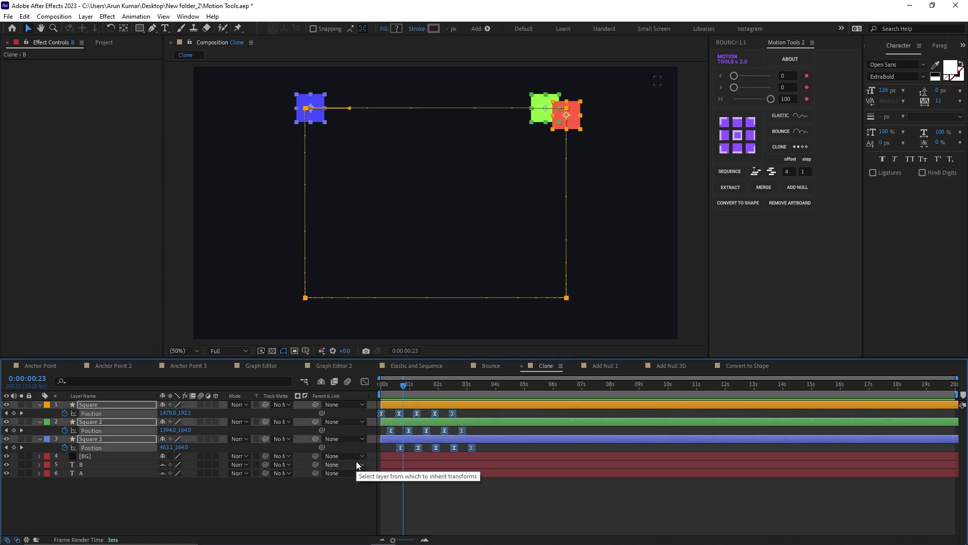
left_click(486, 389)
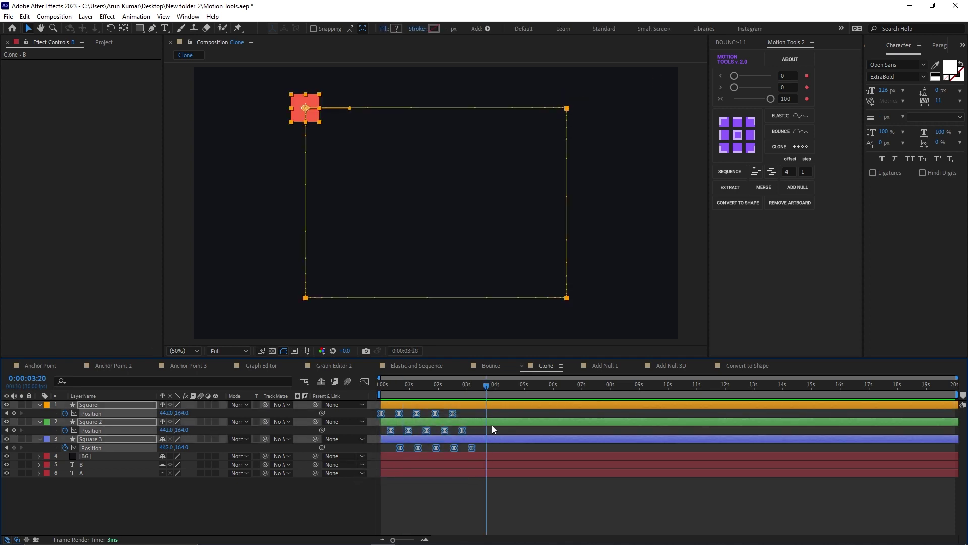
key("ctrl+v")
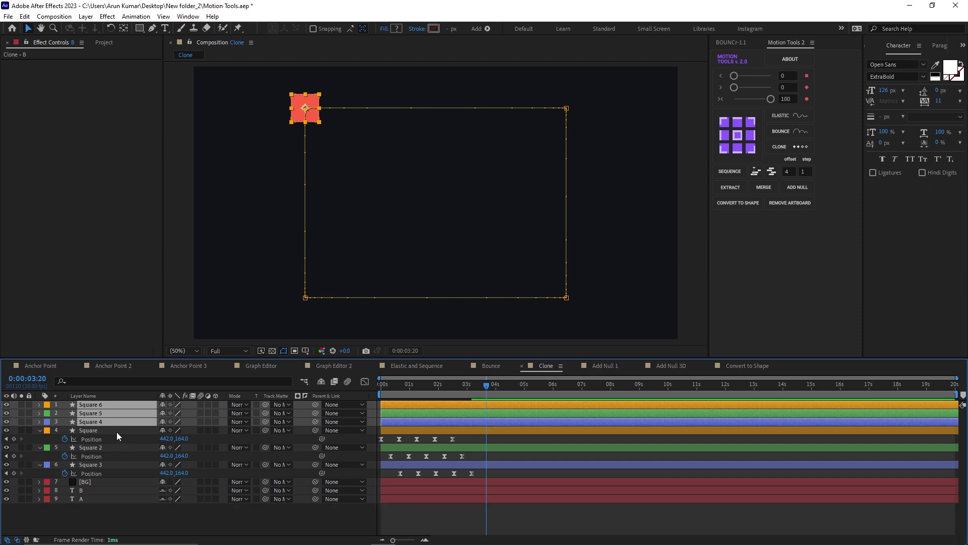
key("ctrl+z")
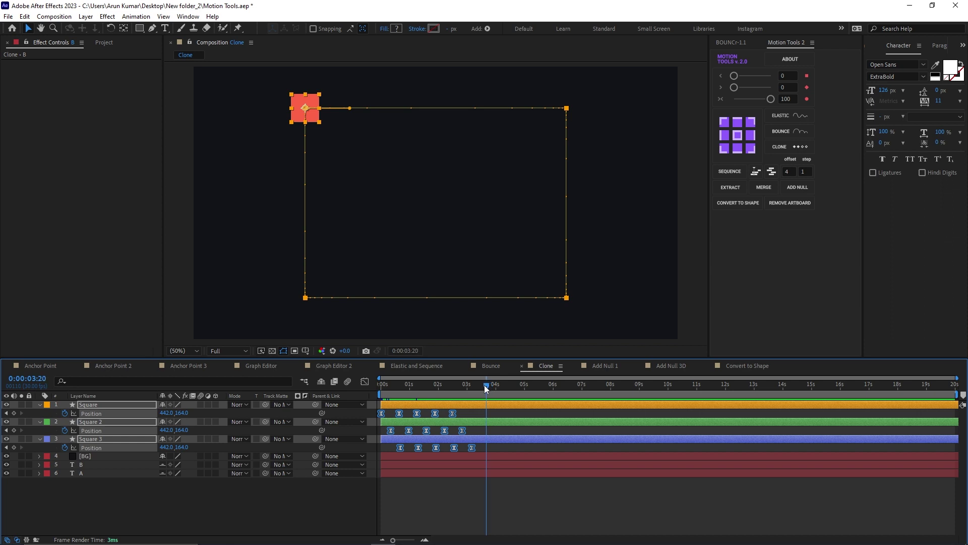
- Clone the three squares' selected Position keyframes from 0:00:03:15, preview the repeated motion and undo the clone
left_click_drag(484, 385, 476, 387)
left_click(778, 147)
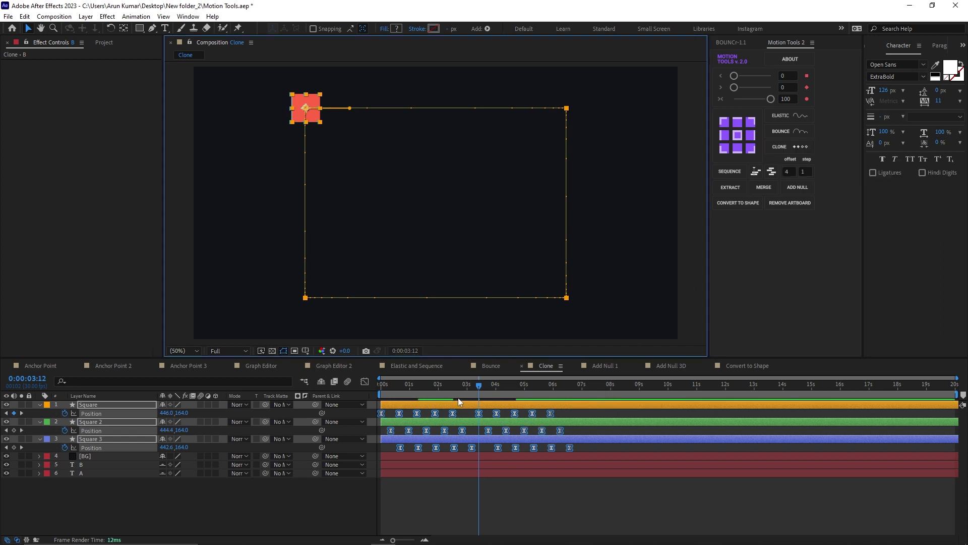
key("KP_0")
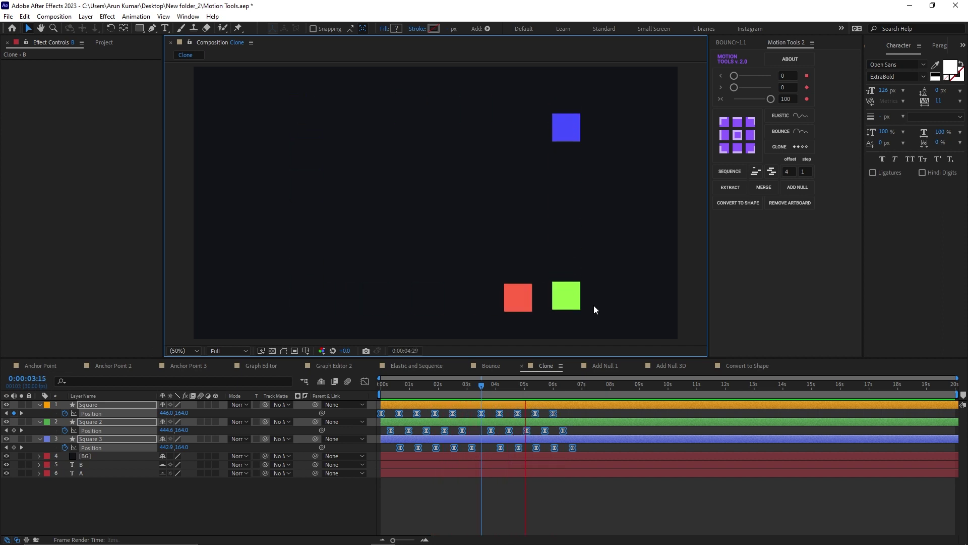
key("space")
key("ctrl+z")
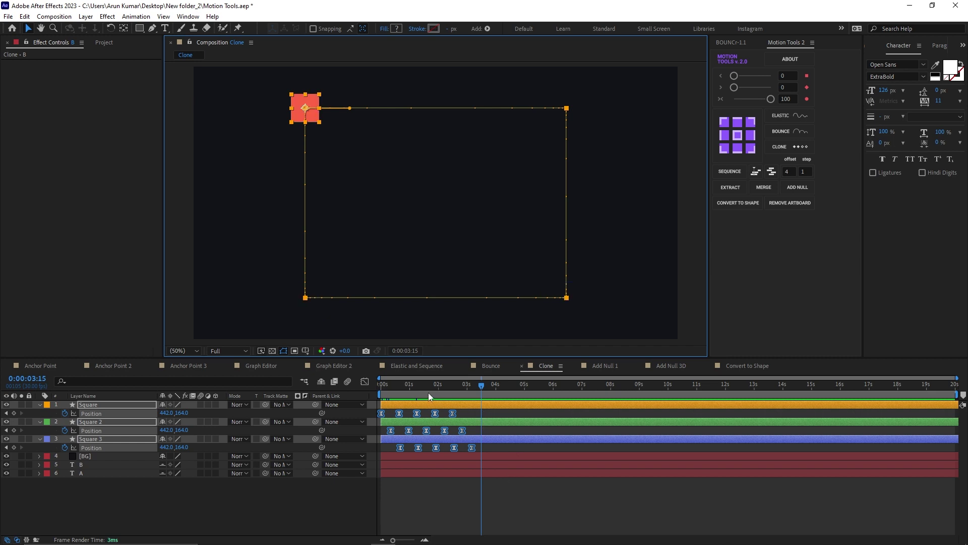
- Try to time-reverse the three squares' selected Position keyframes with the Keyframe Assistant
key("Page_Up")
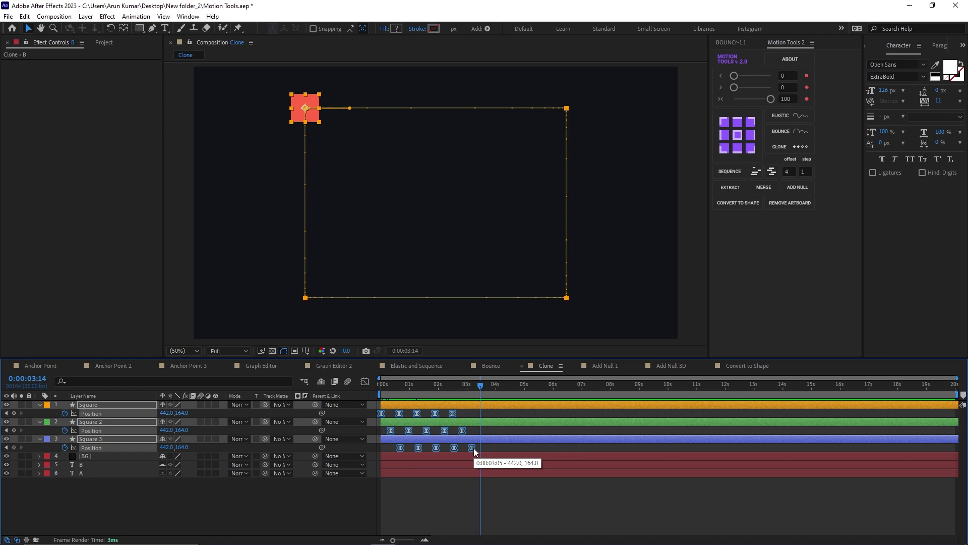
right_click(474, 448)
mouse_move(500, 443)
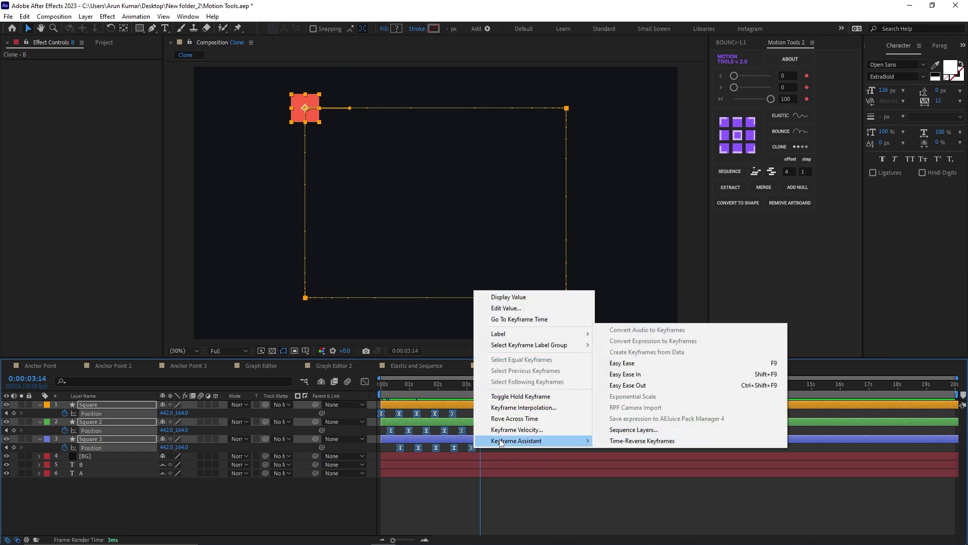
left_click(633, 442)
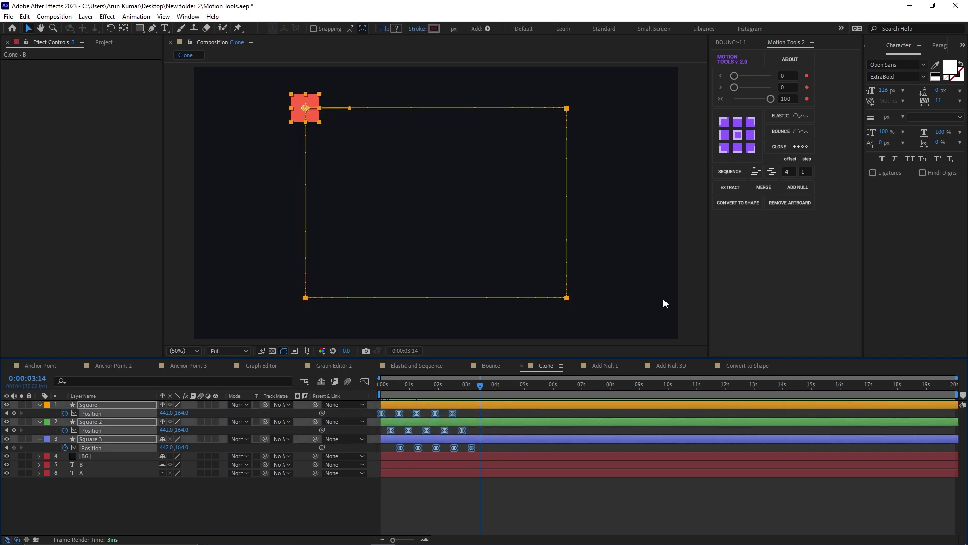
- Make a reversal clone of the three squares' Position keyframes at 0:00:03:20, preview it and undo the clone
left_click_drag(481, 387, 486, 386)
left_click(782, 147, "shift")
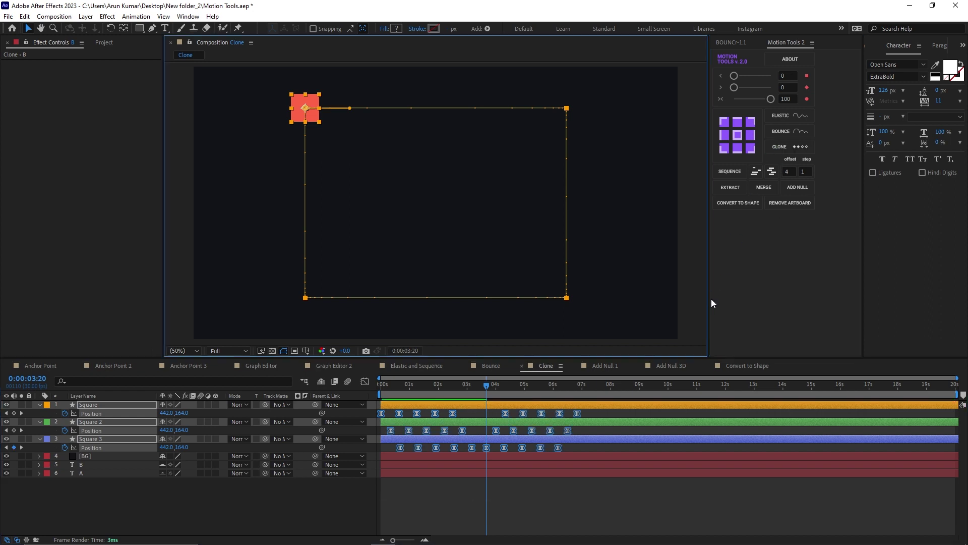
key("KP_0")
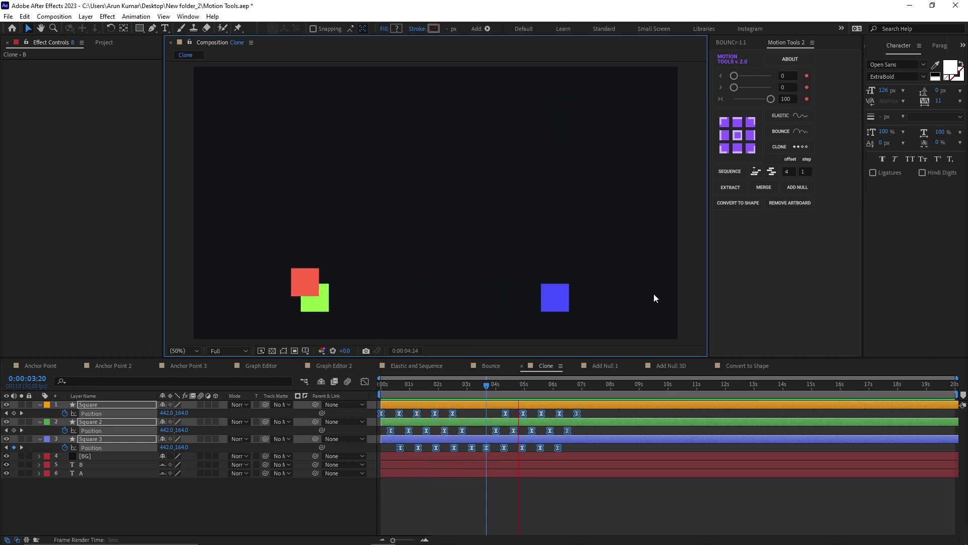
key("space")
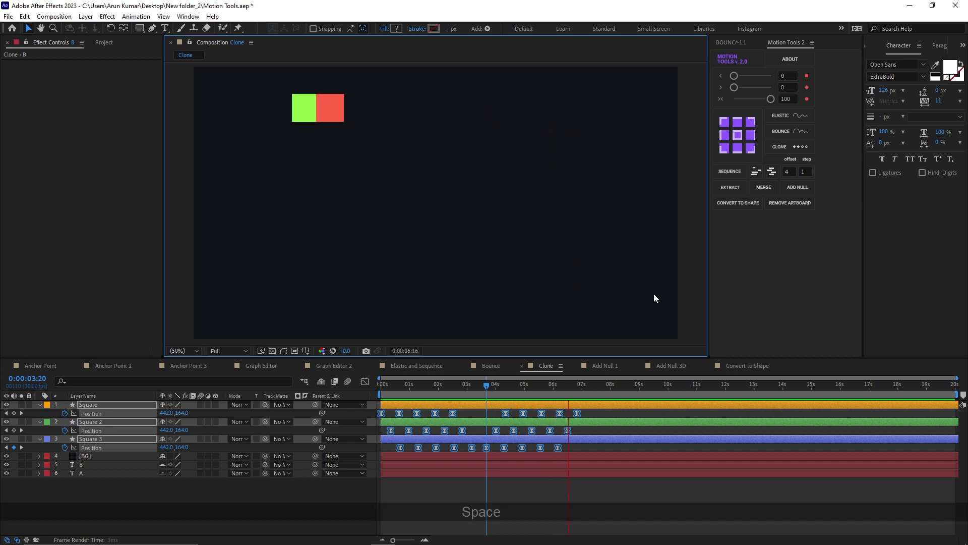
key("ctrl+z")
key("ctrl+z")
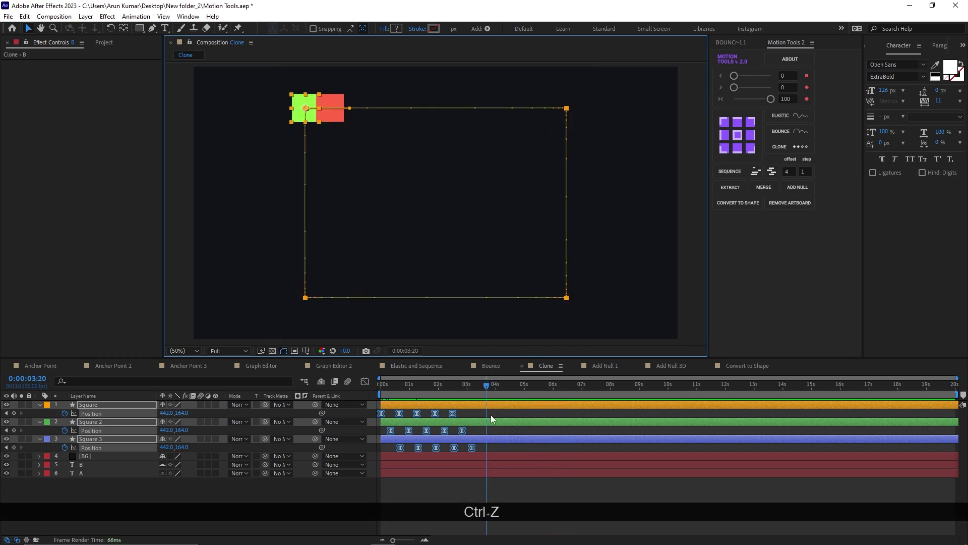
- Reverse the three squares' Position keyframes in place with a reversal clone at 0:00:00:00, preview the motion and undo it
left_click_drag(410, 385, 371, 395)
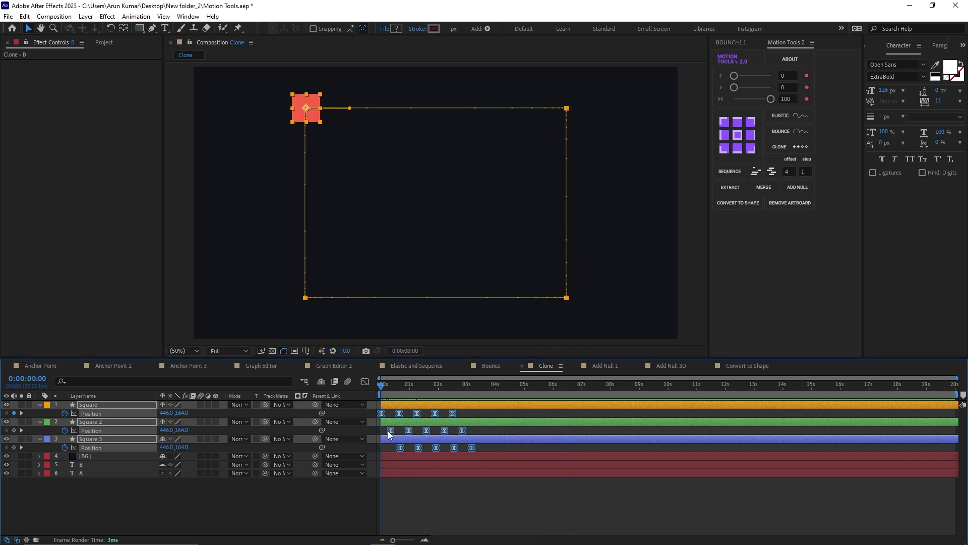
left_click(783, 148, "shift")
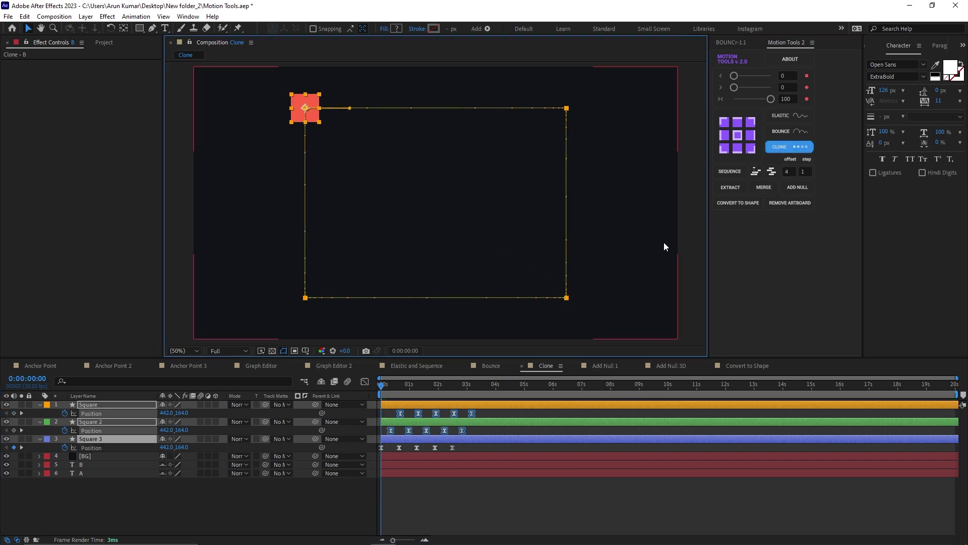
key("KP_0")
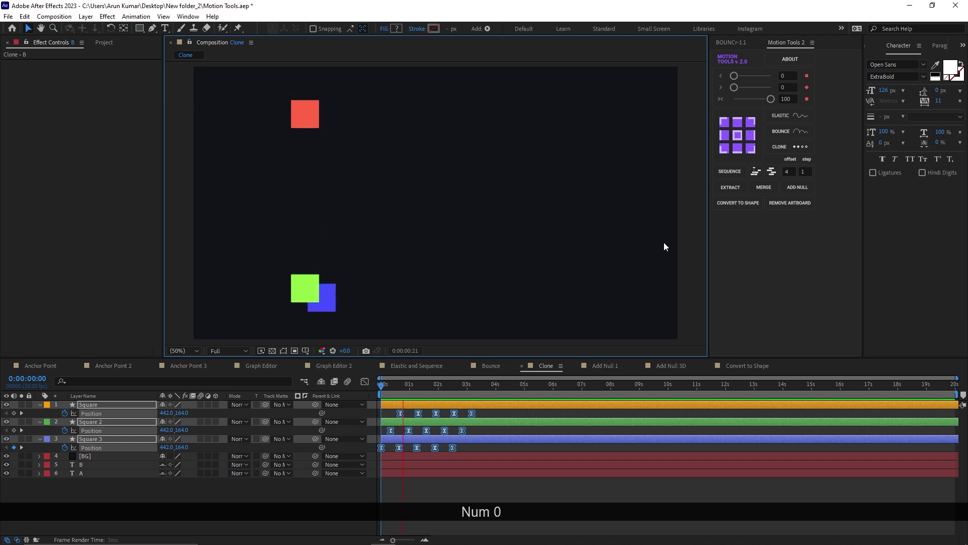
key("space")
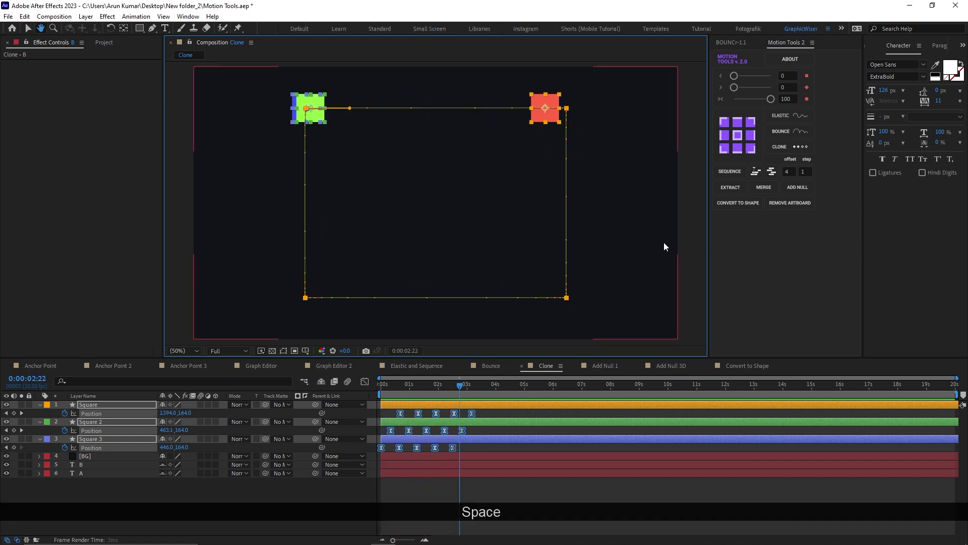
key("ctrl+z")
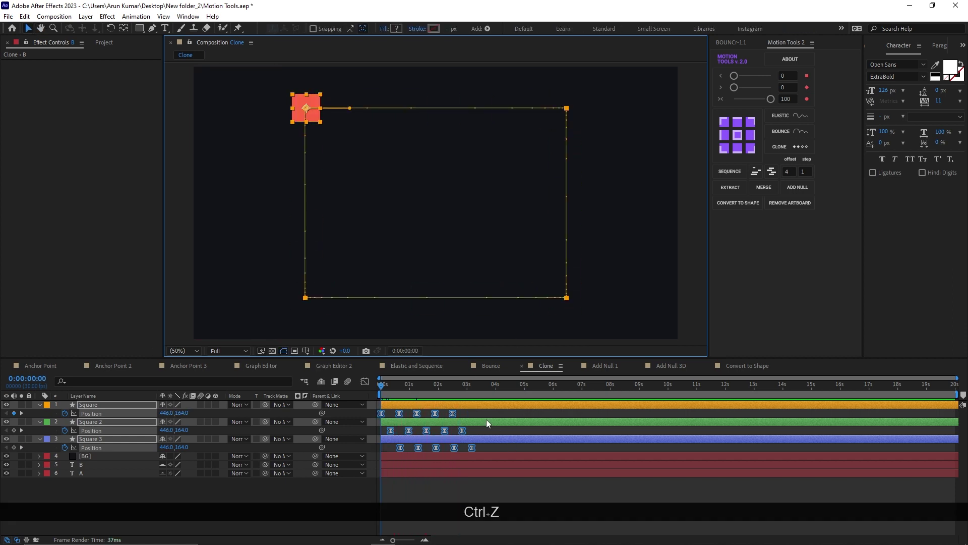
- Reselect all Position keyframes of the three squares and clone them from 0:00:03:16
left_click_drag(476, 416, 372, 449)
left_click(492, 416)
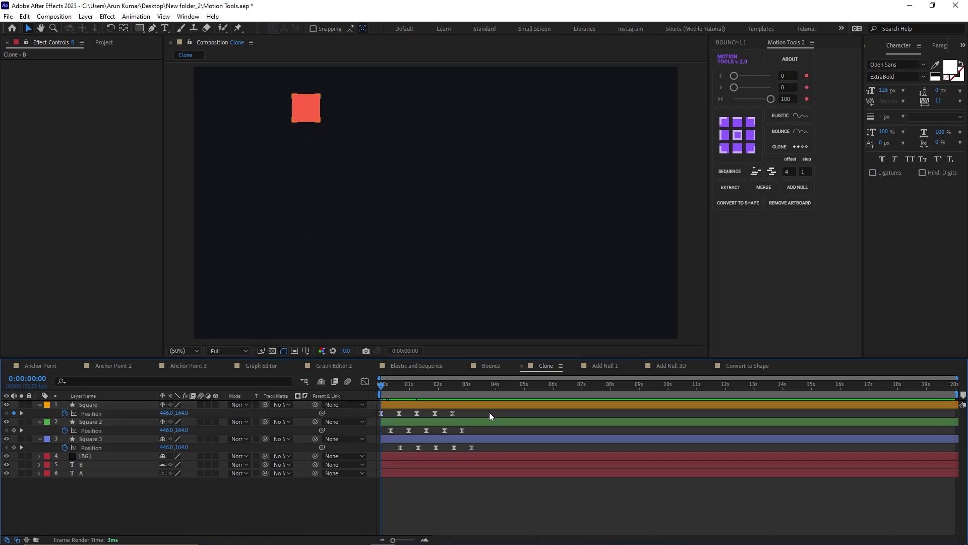
left_click_drag(490, 413, 332, 491)
left_click(482, 385)
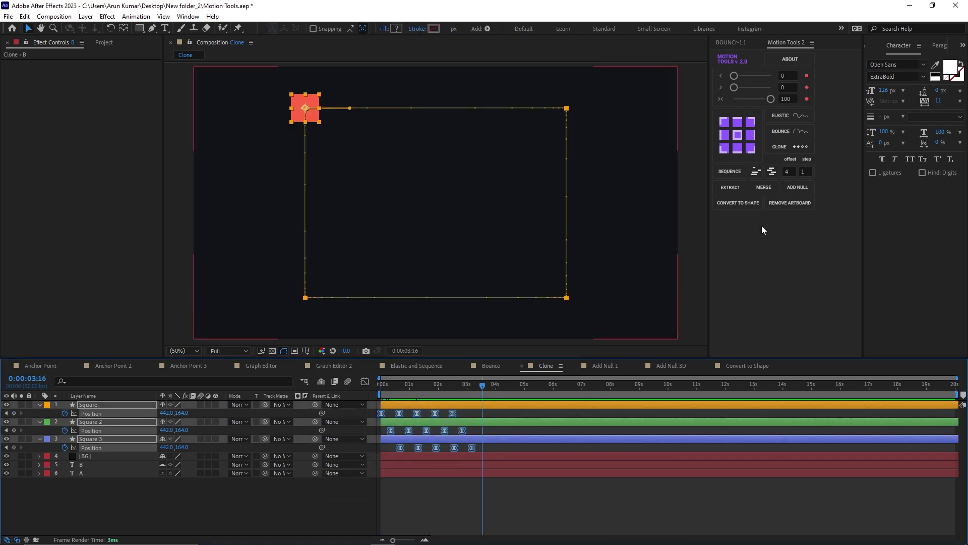
left_click(782, 150)
left_click(781, 149)
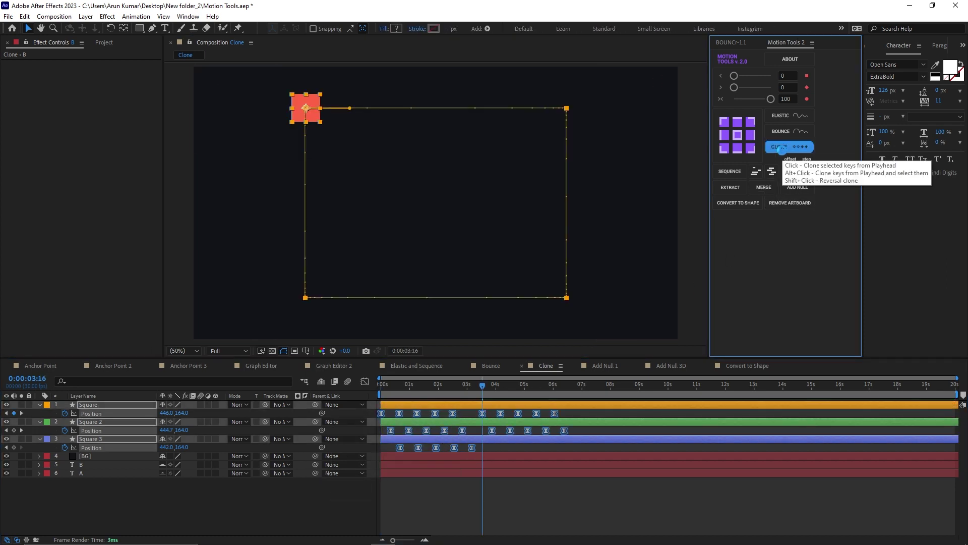
- Clone the three squares' selected Position keyframes several more times to extend the repeating motion along the timeline
left_click(782, 150)
left_click(798, 143)
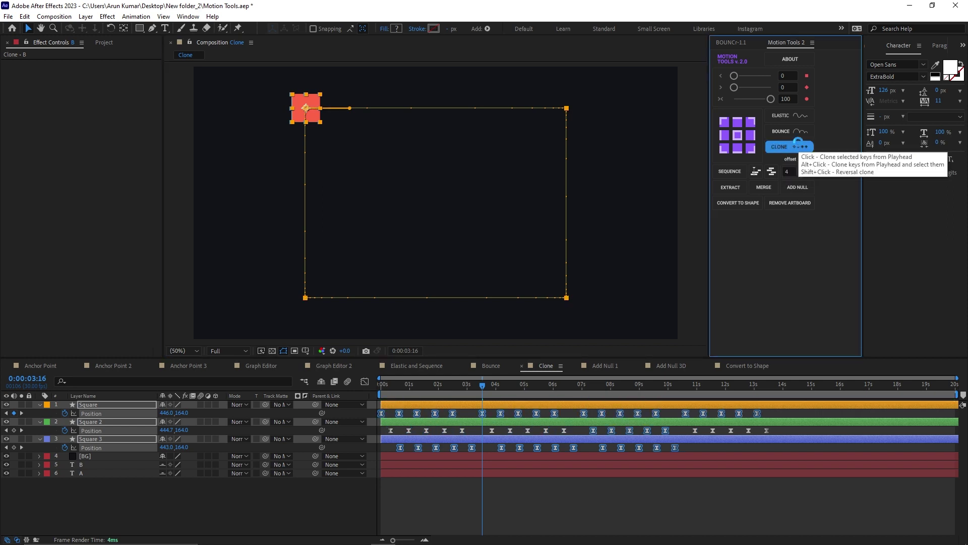
left_click(799, 145)
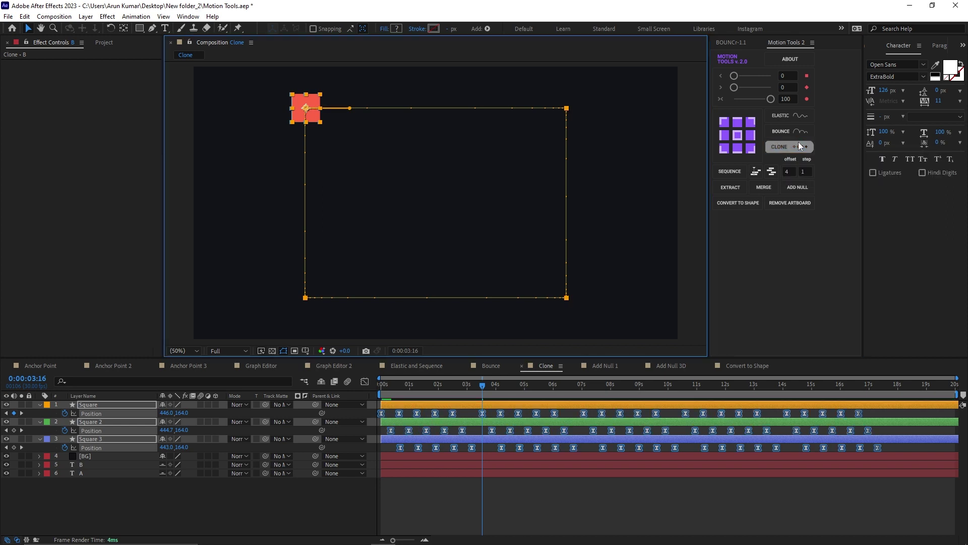
left_click(799, 146)
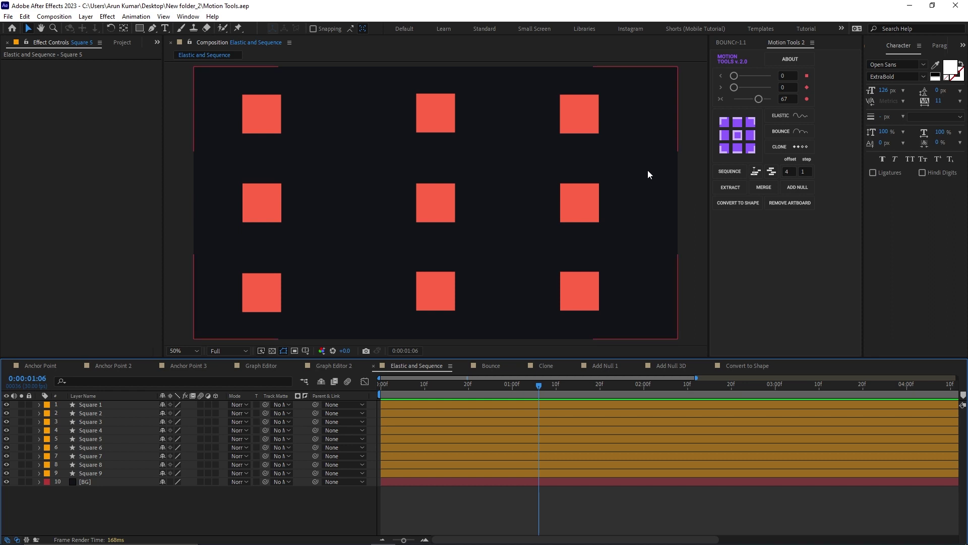
- Preview the nine squares in the Elastic and Sequence composition, try staggering several layers by hand and undo the offsets
key("KP_0")
key("KP_0")
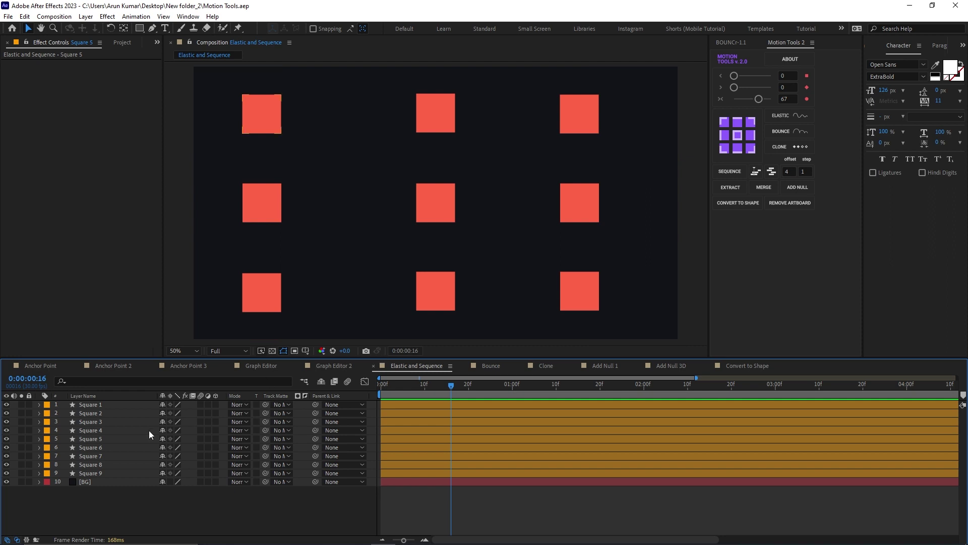
mouse_move(434, 464)
left_mouse_down()
mouse_move(443, 464)
mouse_move(421, 456)
left_mouse_up()
mouse_move(420, 447)
left_mouse_down()
mouse_move(438, 447)
mouse_move(428, 439)
left_mouse_up()
key("ctrl+z")
key("ctrl+z")
key("ctrl+z")
key("ctrl+z")
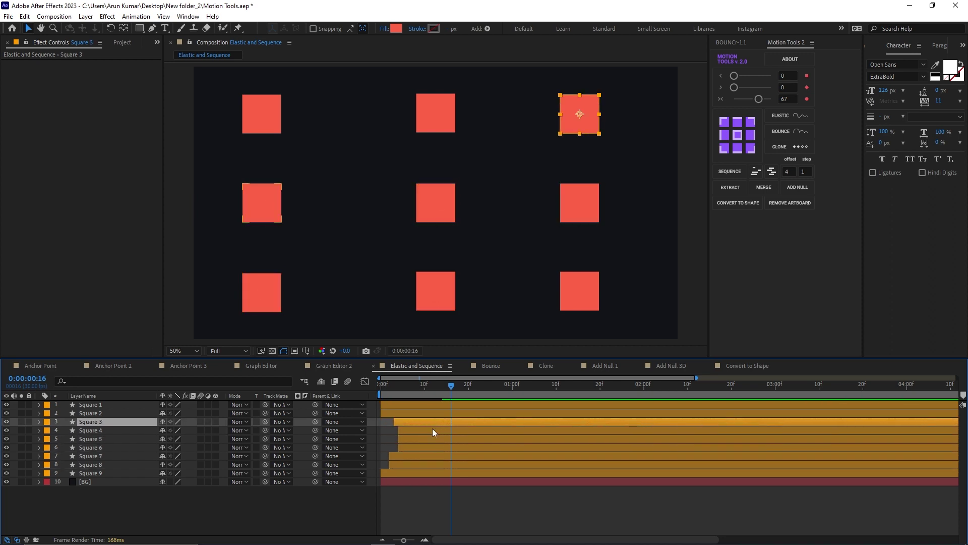
key("ctrl+z")
key("ctrl+z")
key("ctrl+z")
key("ctrl+z")
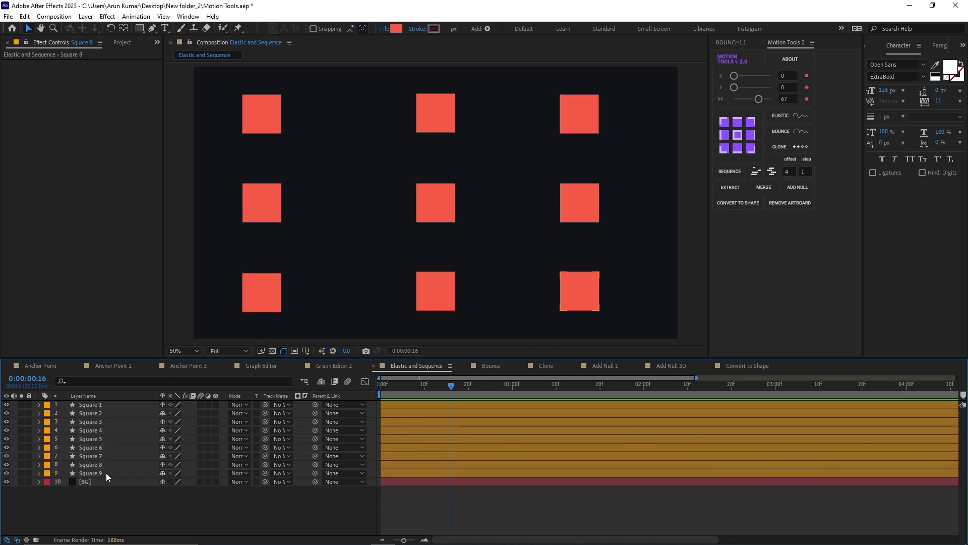
- Select Square 1 to Square 9 and sequence them from the bottom layer with offset 4 and step 1
left_click(113, 404, "shift")
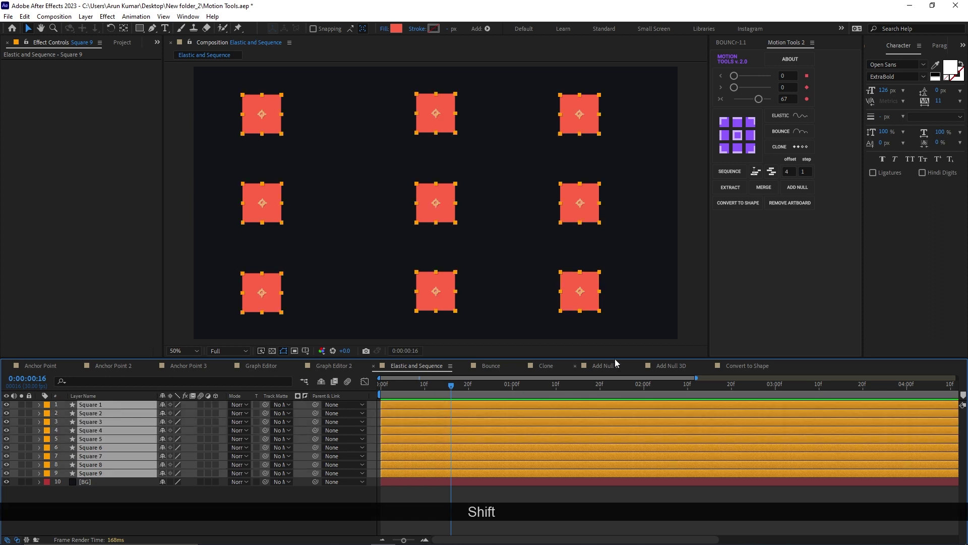
left_click(786, 172)
type("4")
left_click(772, 172)
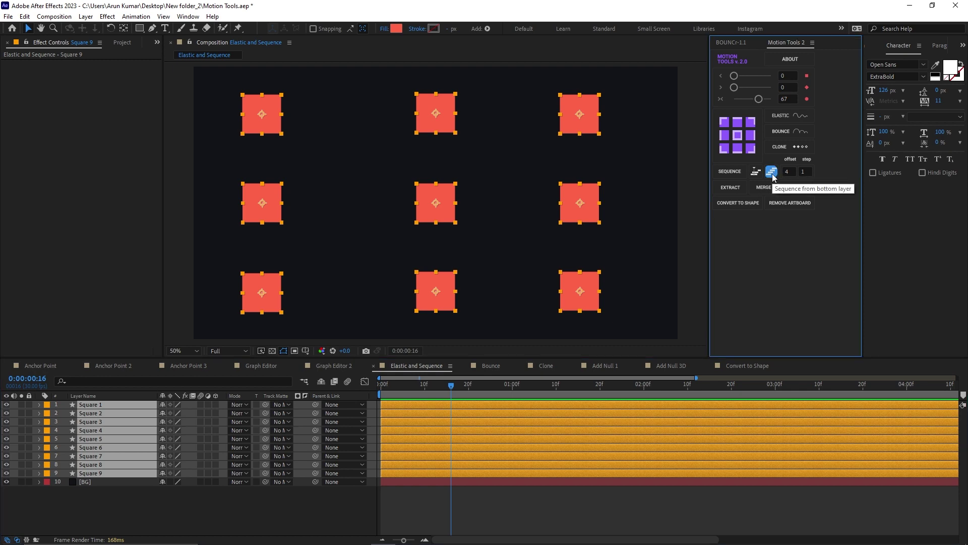
left_click(771, 172)
left_click(730, 171)
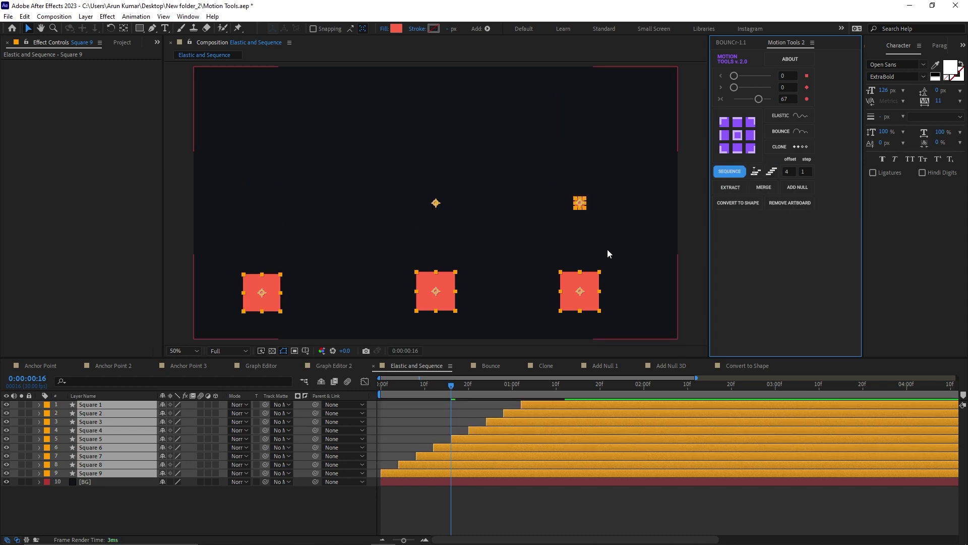
- Preview the bottom-up stagger of the nine squares and return to the first frame
key("KP_0")
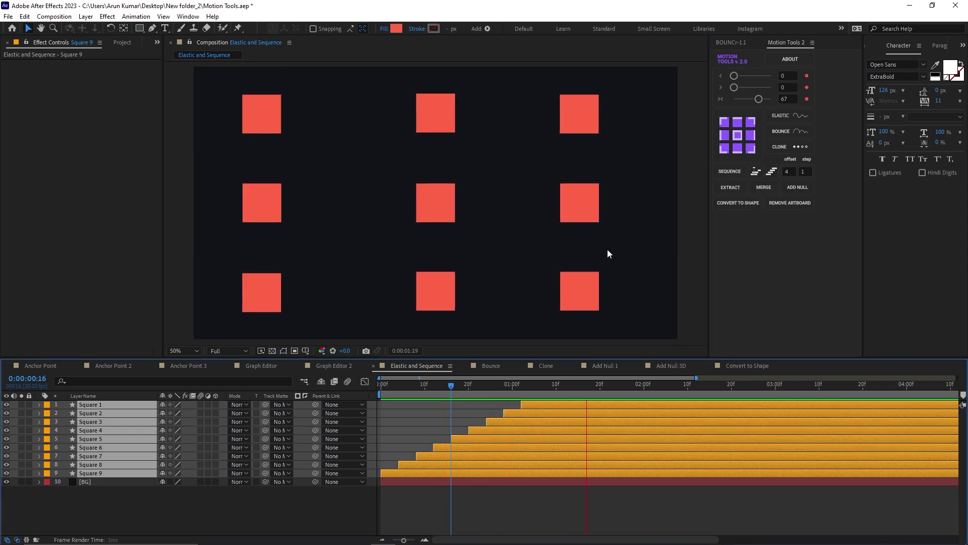
key("KP_0")
key("KP_0")
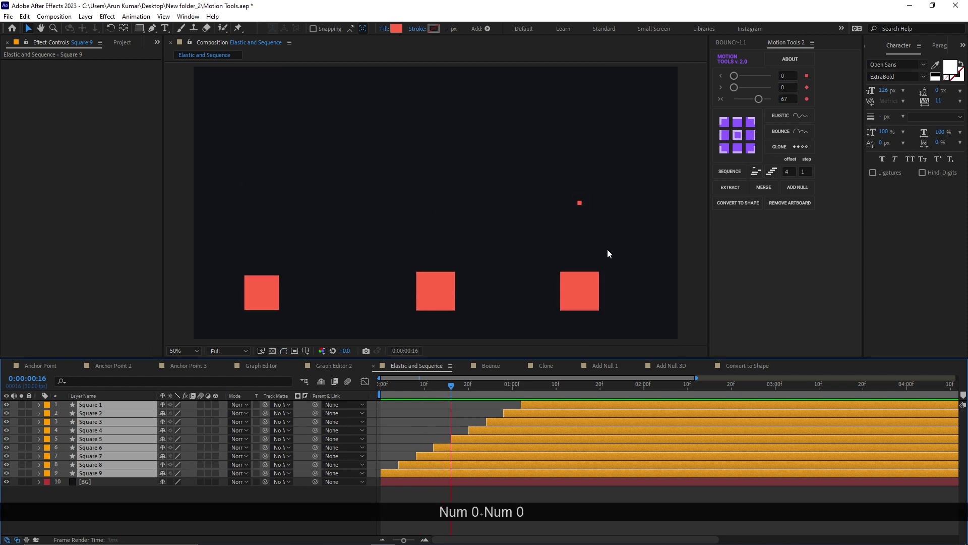
key("space")
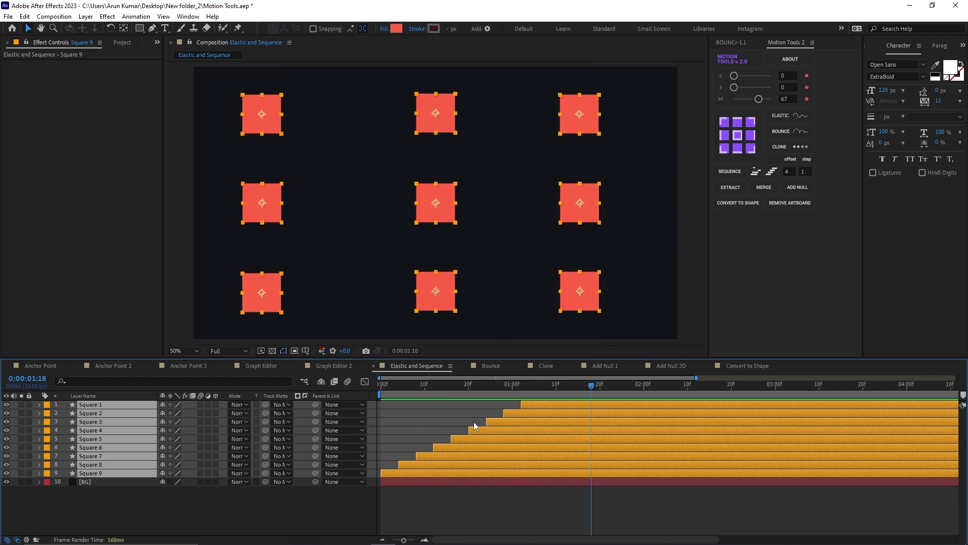
key("Home")
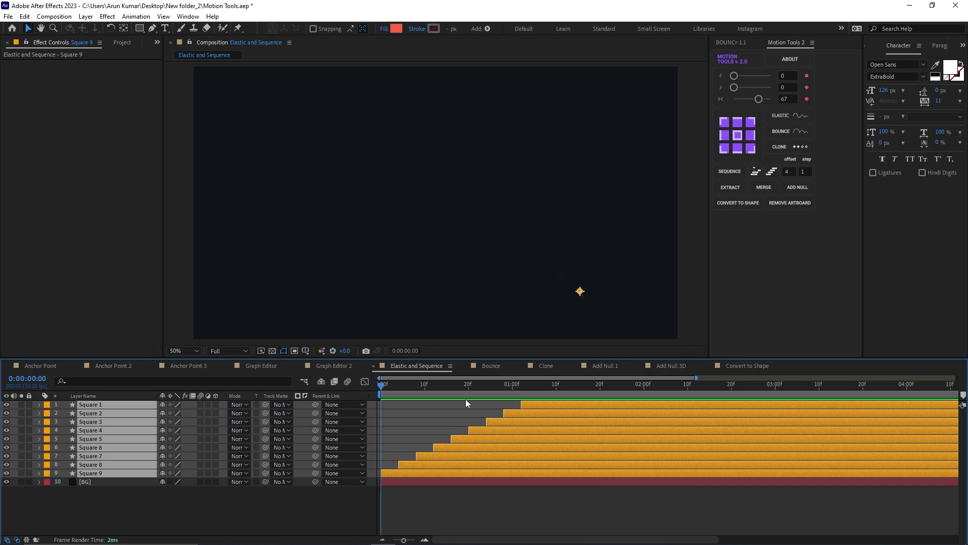
- Realign the nine squares, sequence them from the bottom in pairs with offset 4 and step 2, and preview the stagger
left_click(757, 172)
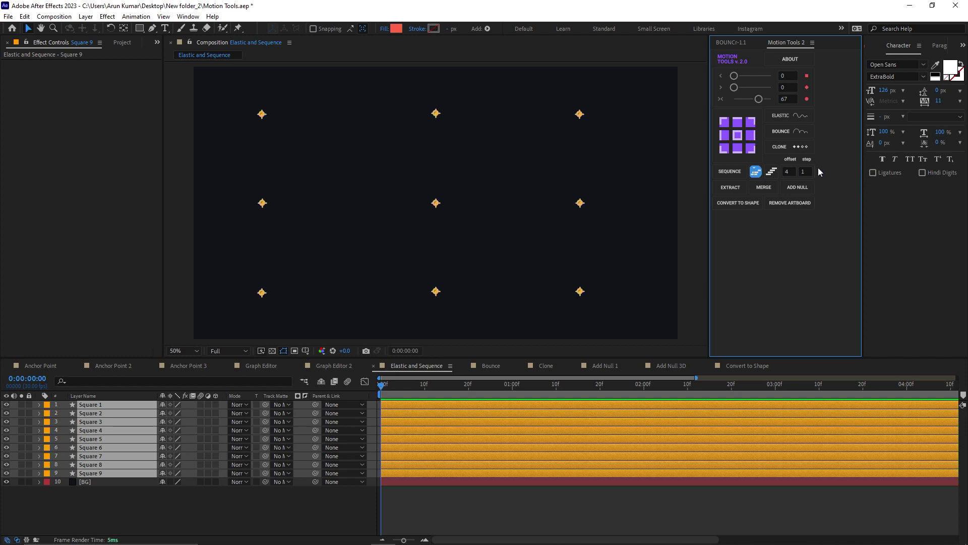
left_click(802, 171)
type("2")
key("Return")
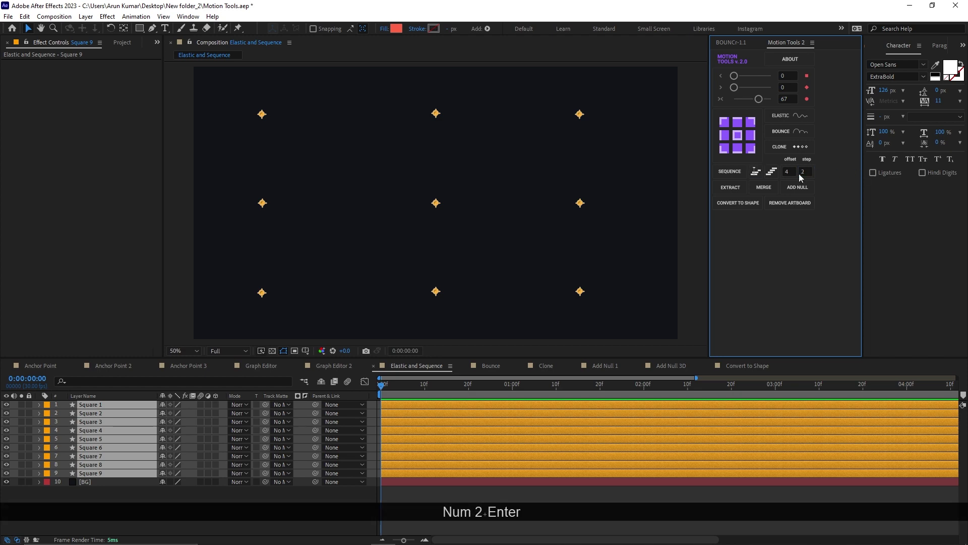
left_click(732, 173)
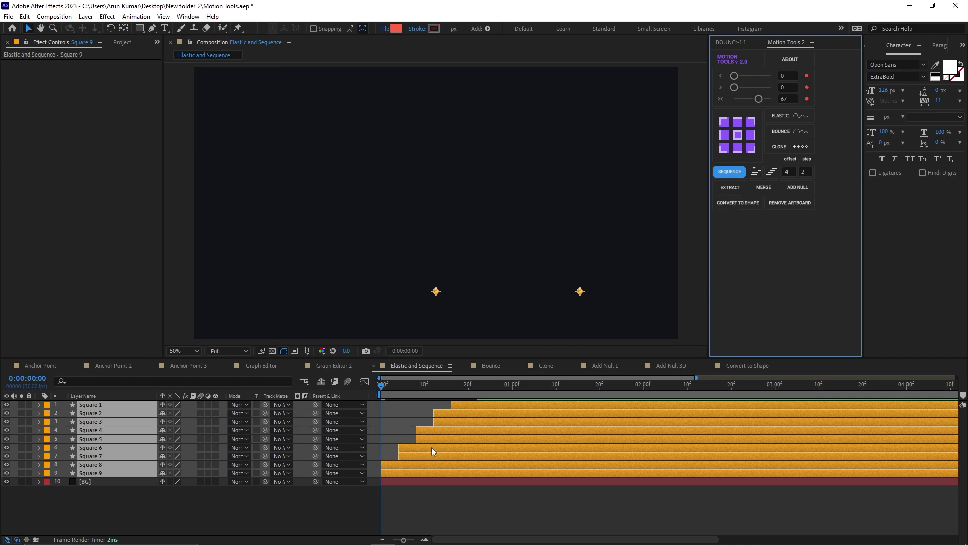
key("KP_0")
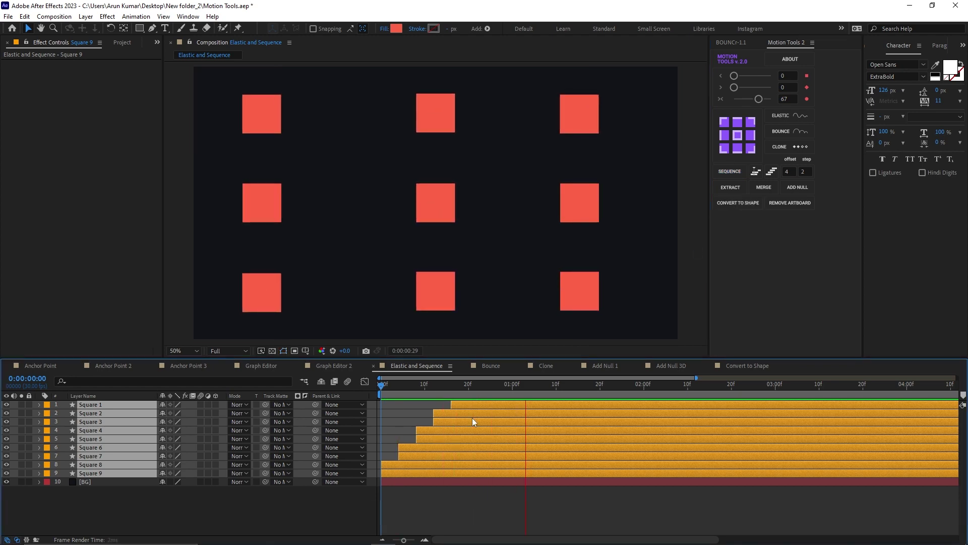
key("KP_0")
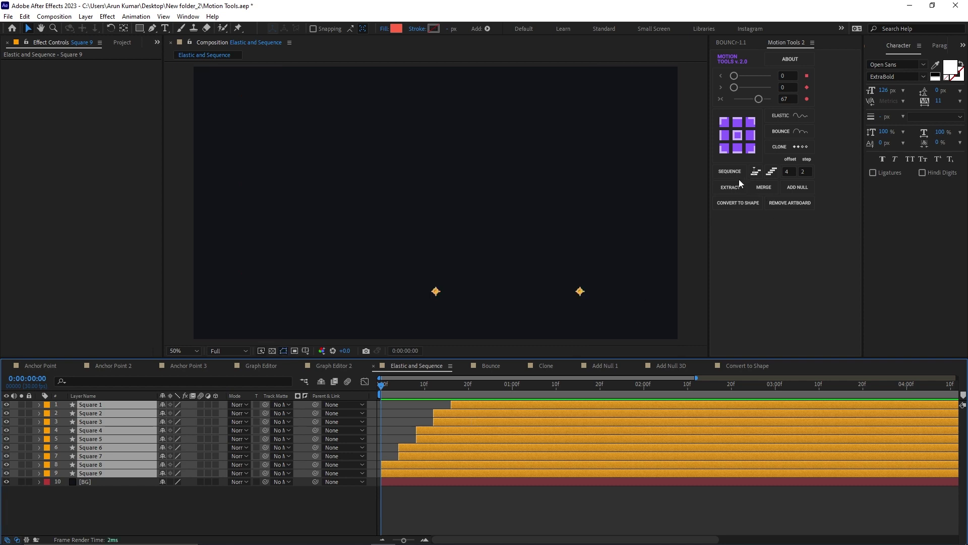
- Apply the paired sequence again to widen the stagger, preview it and align all nine layers to the composition start
left_click(730, 172)
key("KP_0")
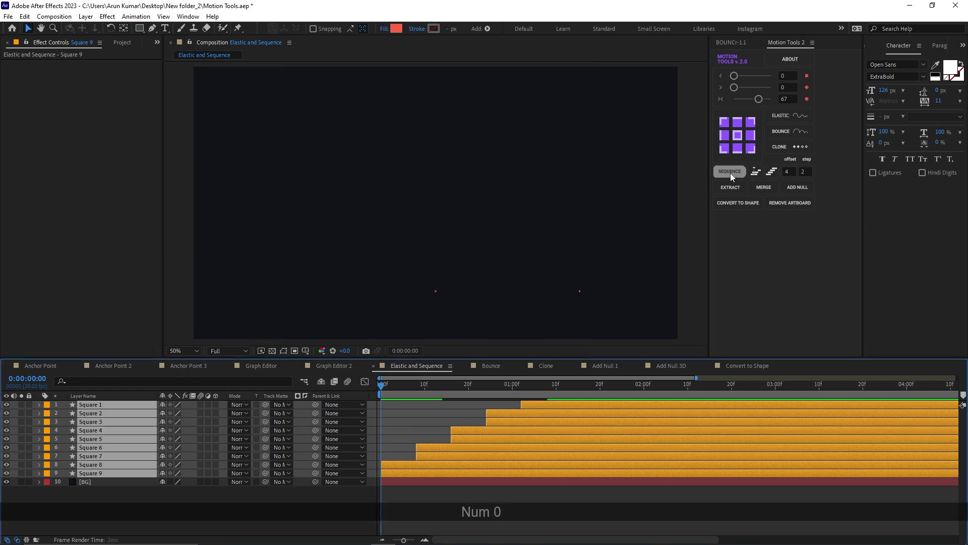
key("space")
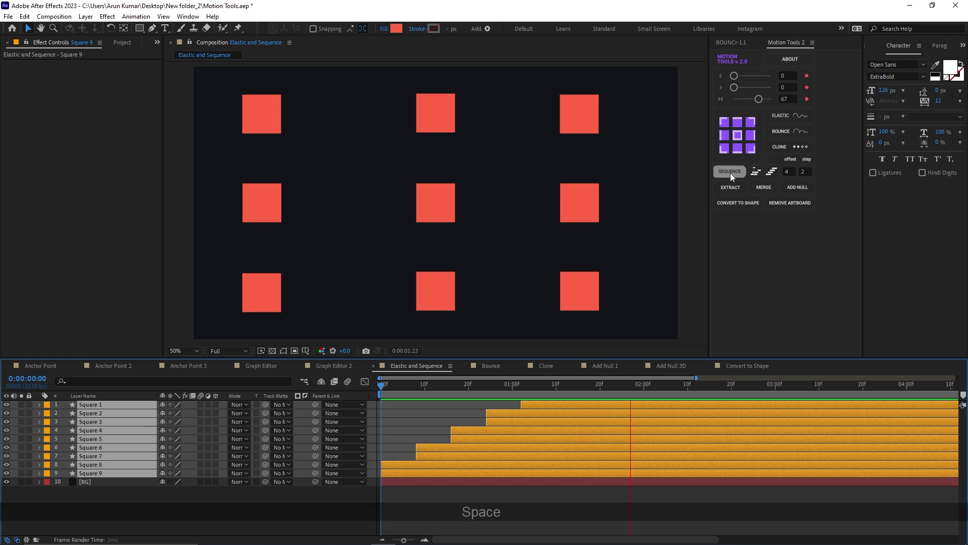
left_click(756, 172)
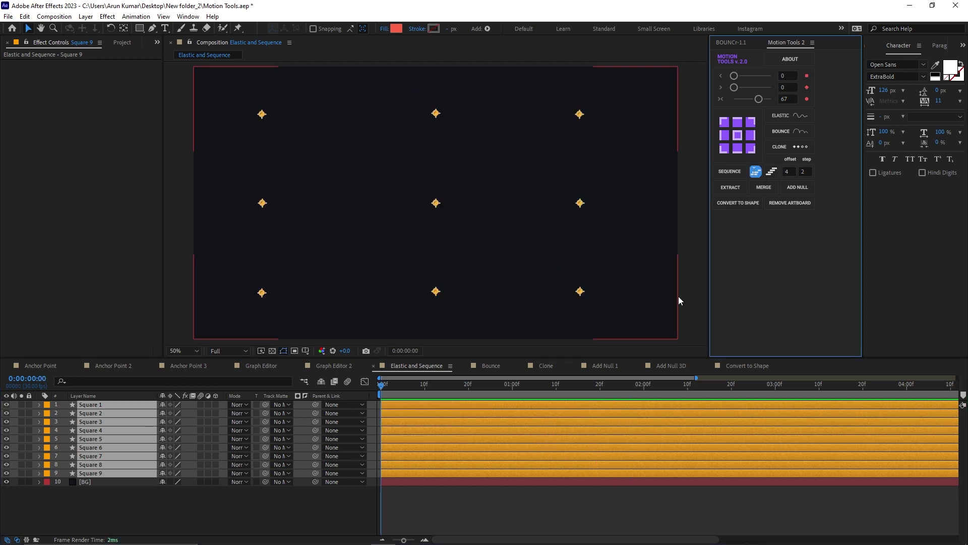
- Sequence the nine squares in random order with the offset set to 30 and the step set to 1
left_click(771, 173)
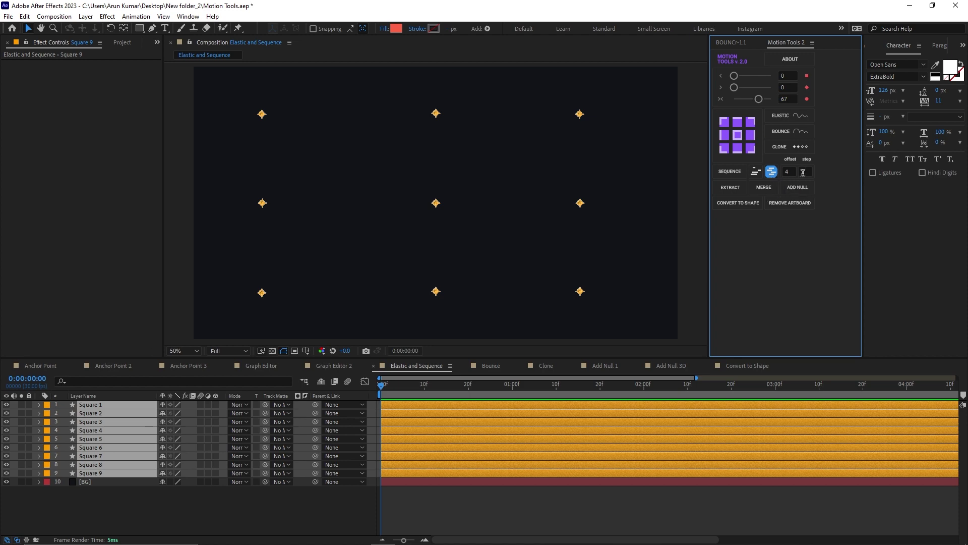
left_click(803, 173)
type("1")
left_click(795, 171)
left_click_drag(795, 171, 781, 174)
type("30")
left_click(734, 171)
left_click_drag(499, 429, 554, 425)
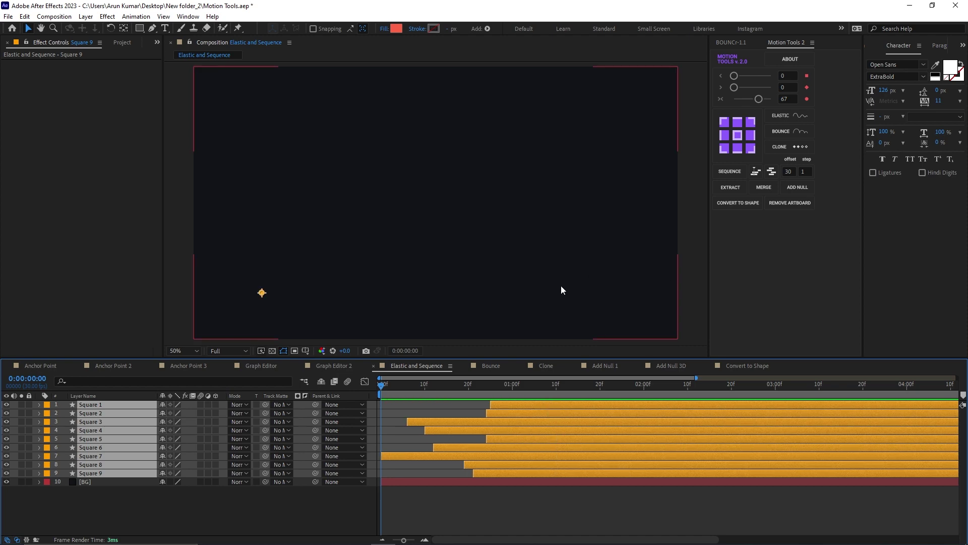
- Reshuffle the nine squares with the alternate Sequence mode and align all layers back to the composition start
key("alt")
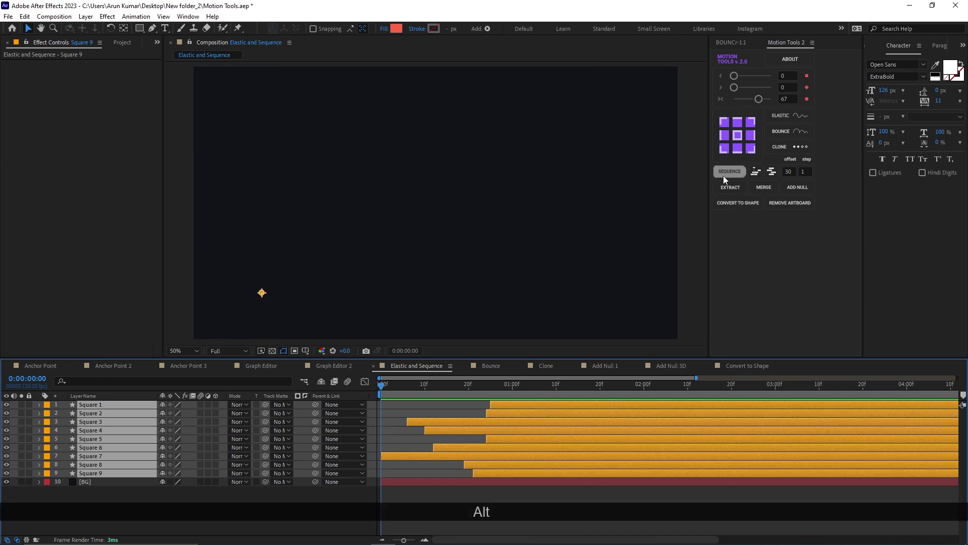
left_click(724, 177, "alt")
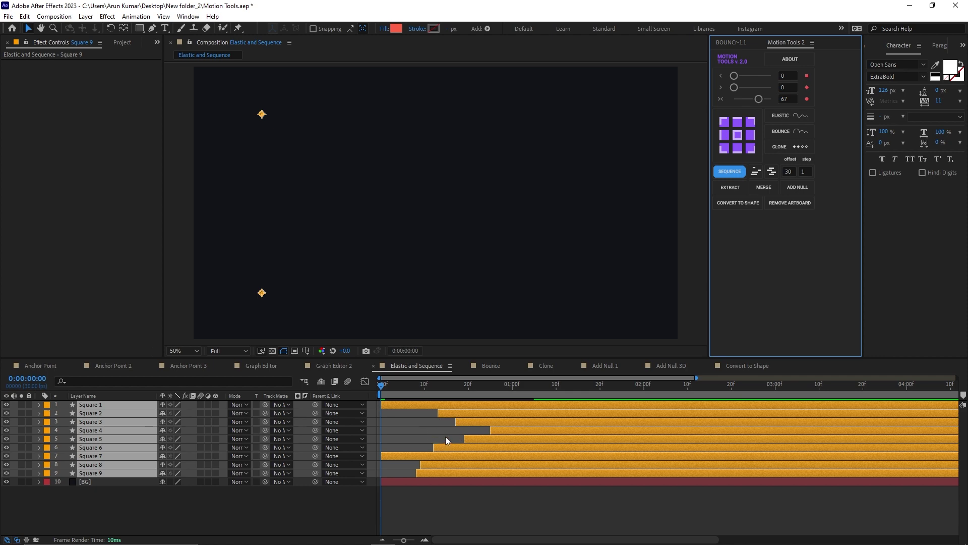
left_click(756, 172)
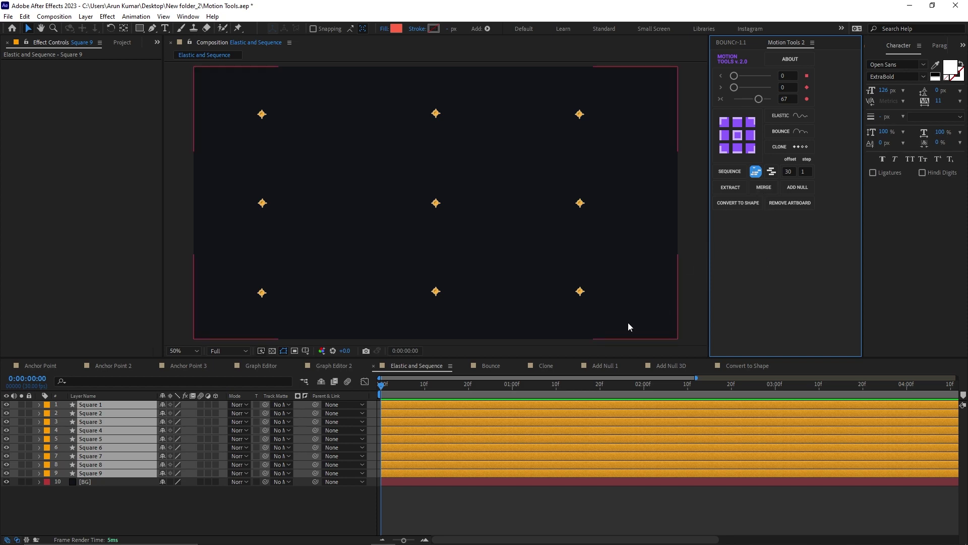
- Sequence the nine squares from the bottom layer with offset 10 and shift the whole stack about 12 frames later
left_click(788, 172)
type("10")
key("Return")
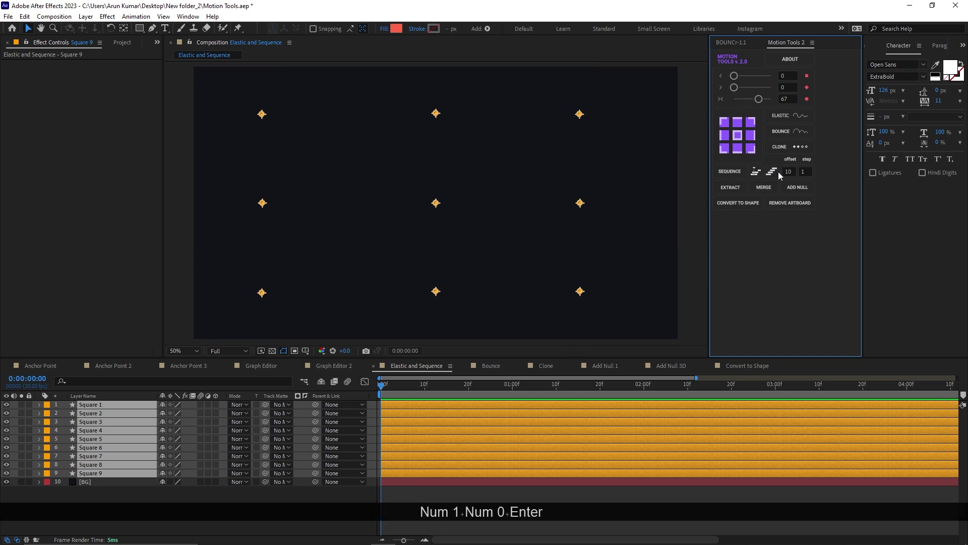
left_click_drag(512, 463, 563, 460)
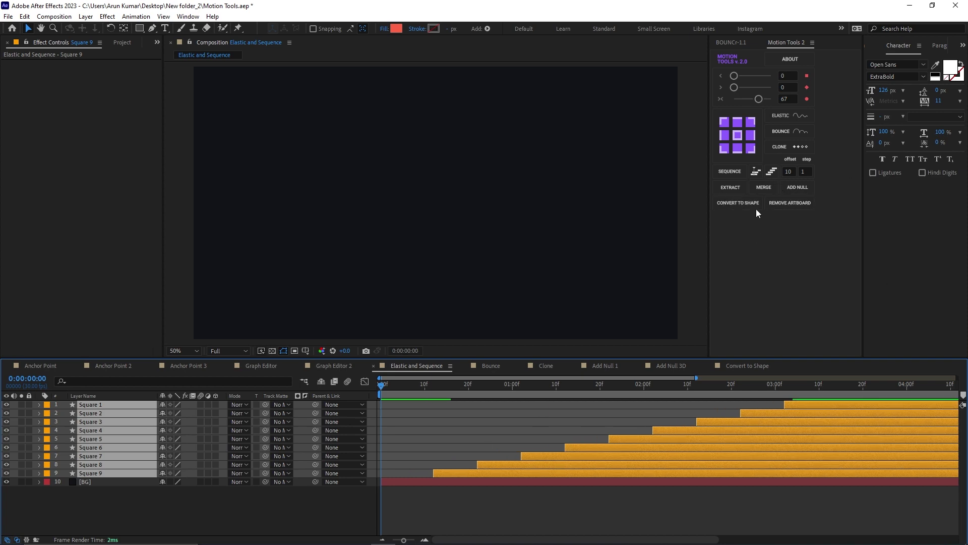
- Align the layers to the composition start, undo, align them to the earliest layer's in-point, and realign them to the start
left_click(756, 172)
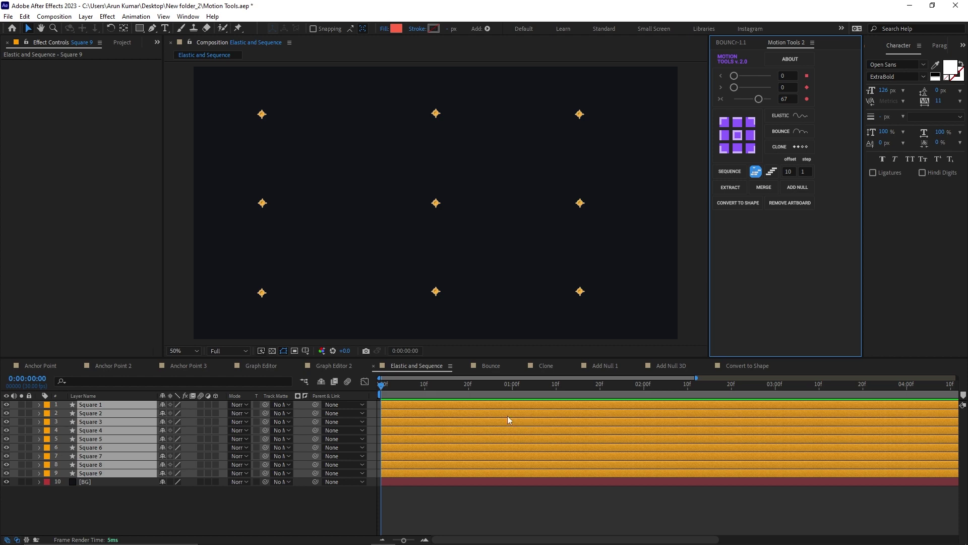
key("ctrl+z")
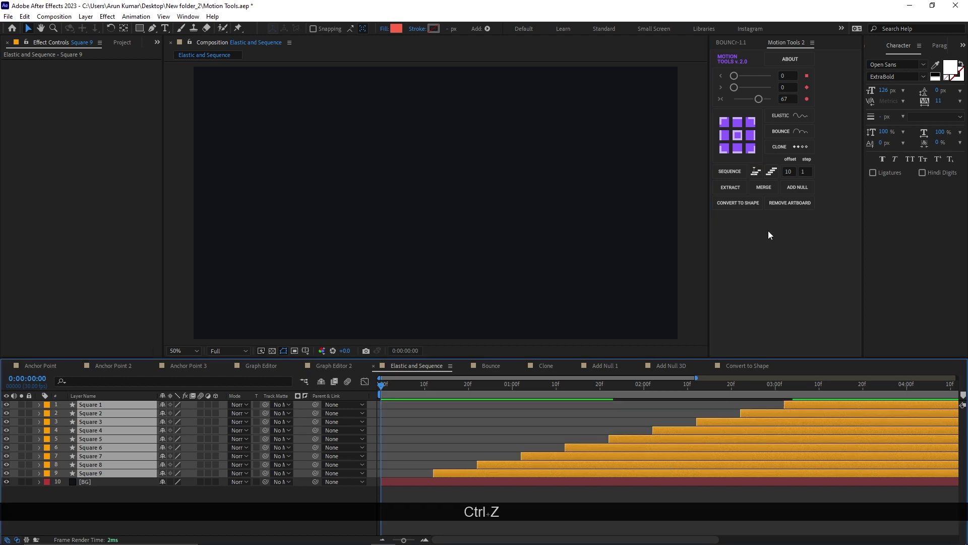
left_click(756, 172, "shift")
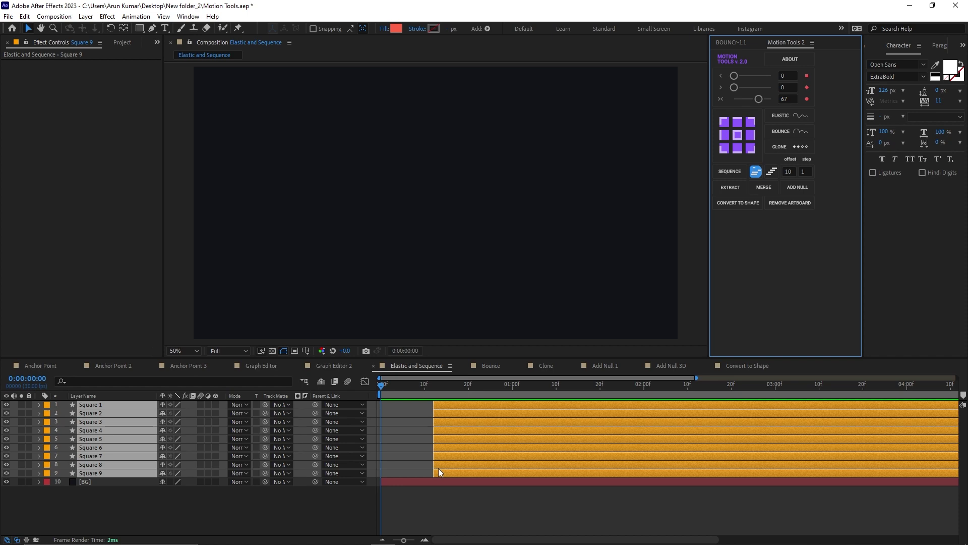
left_click(756, 172)
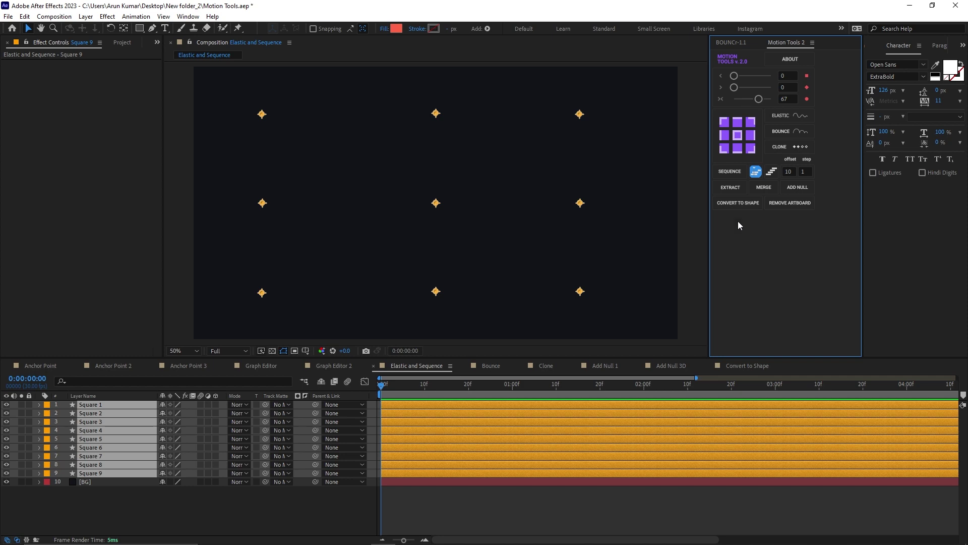
- Preview the aligned squares, set the offset to 4 and sequence all nine from the bottom layer
key("KP_0")
key("space")
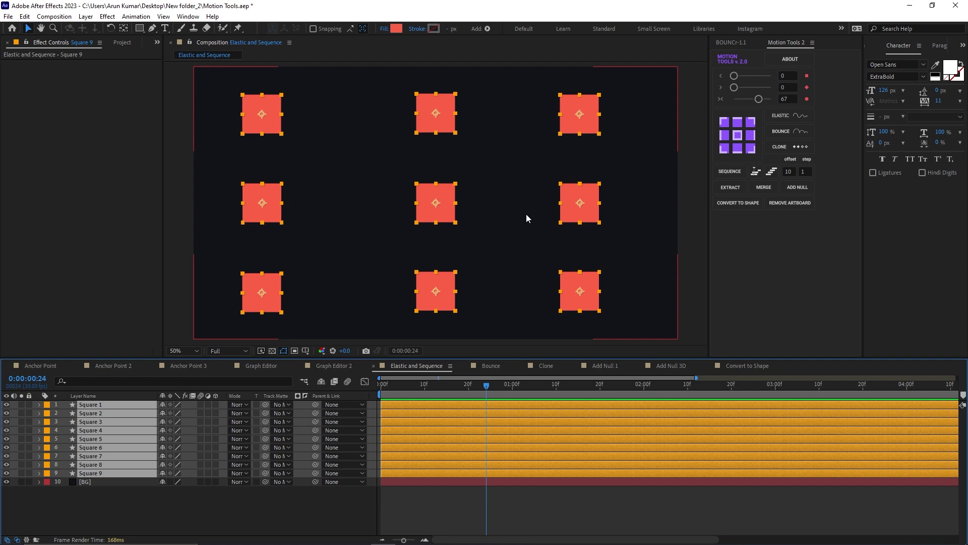
left_click(792, 171)
type("4")
key("KP_Enter")
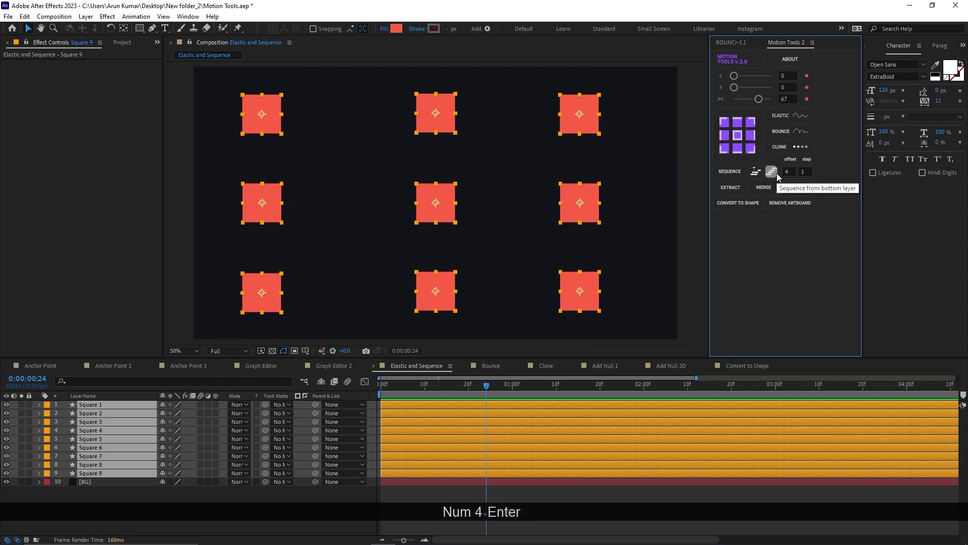
left_click(735, 173)
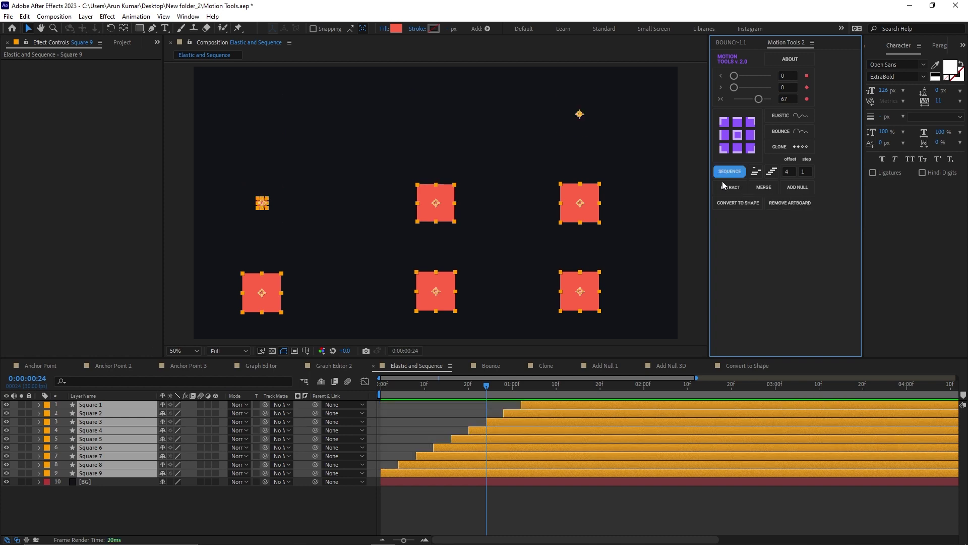
- Sequence the nine squares in the random order mode with offset 4 and preview the result, returning to the composition start
left_click(772, 172)
left_click(728, 170)
left_click(728, 171)
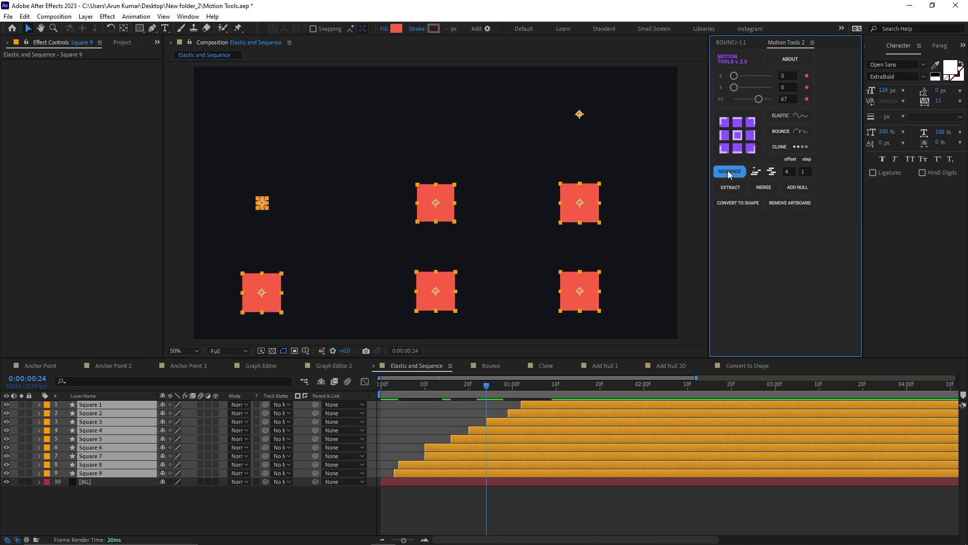
key("KP_0")
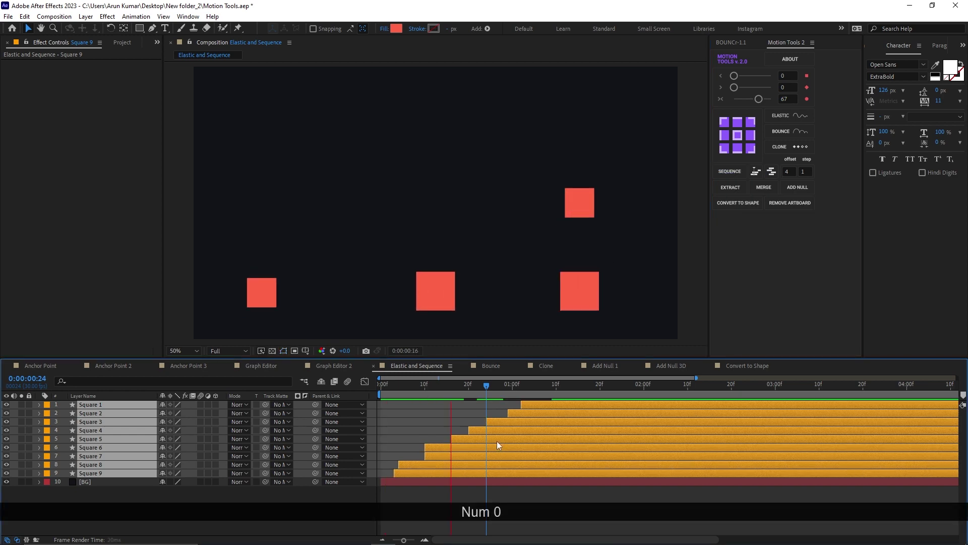
left_click(534, 386)
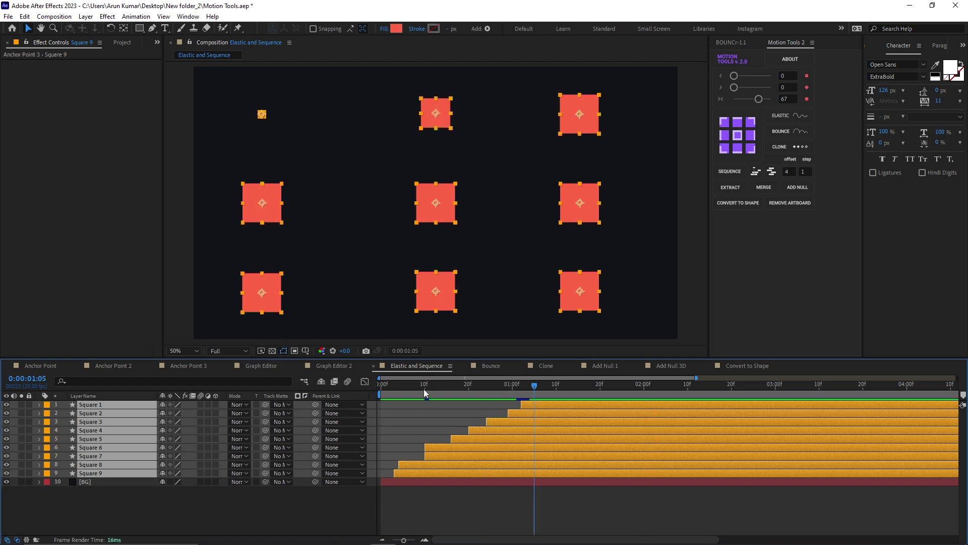
left_click_drag(427, 386, 337, 399)
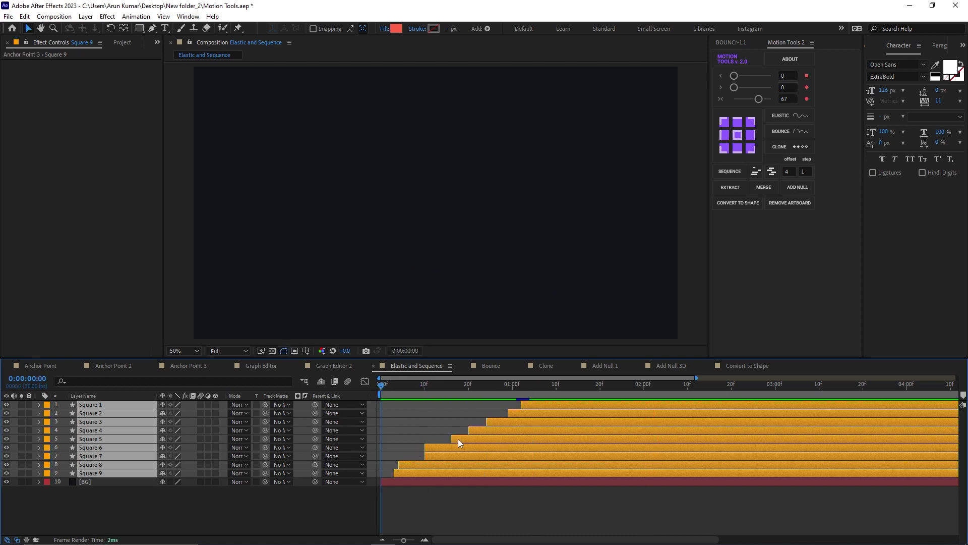
- Align the nine squares to the composition start and sequence their Scale keyframes from the bottom layer with offset 4, previewing the result
left_click(758, 185)
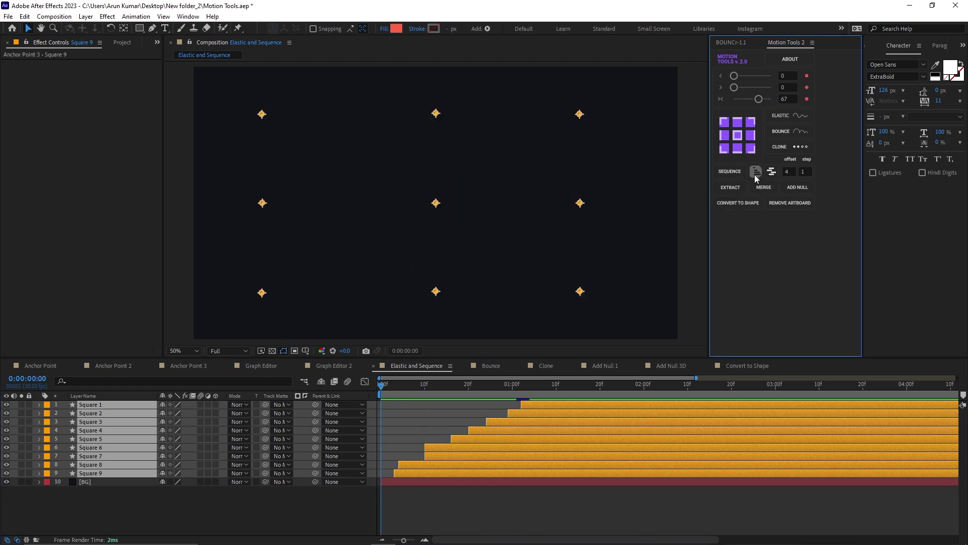
key("u")
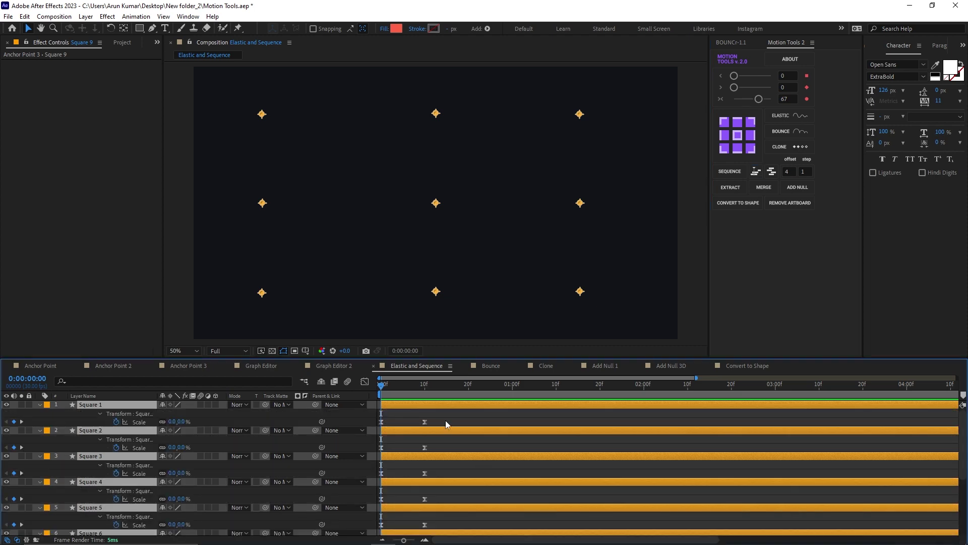
left_click_drag(452, 414, 351, 532)
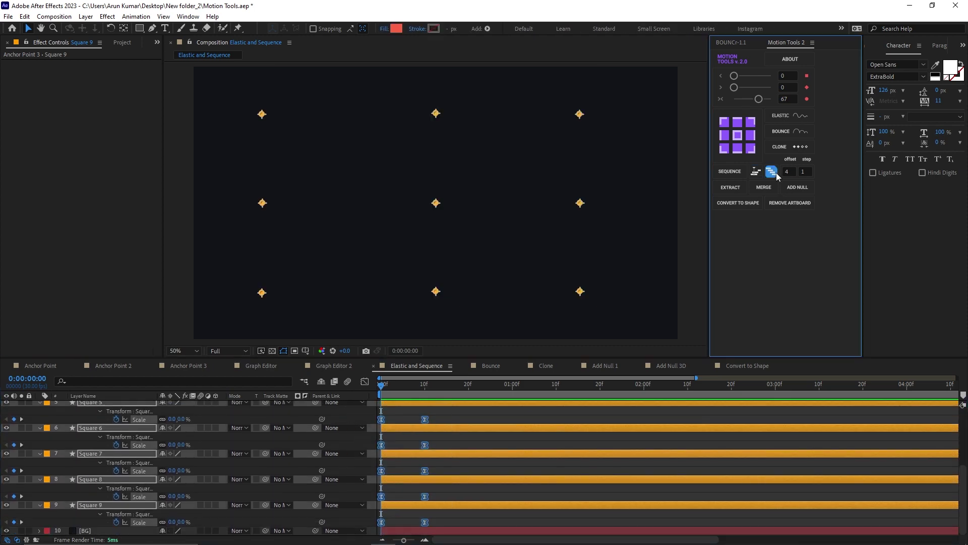
left_click(726, 171)
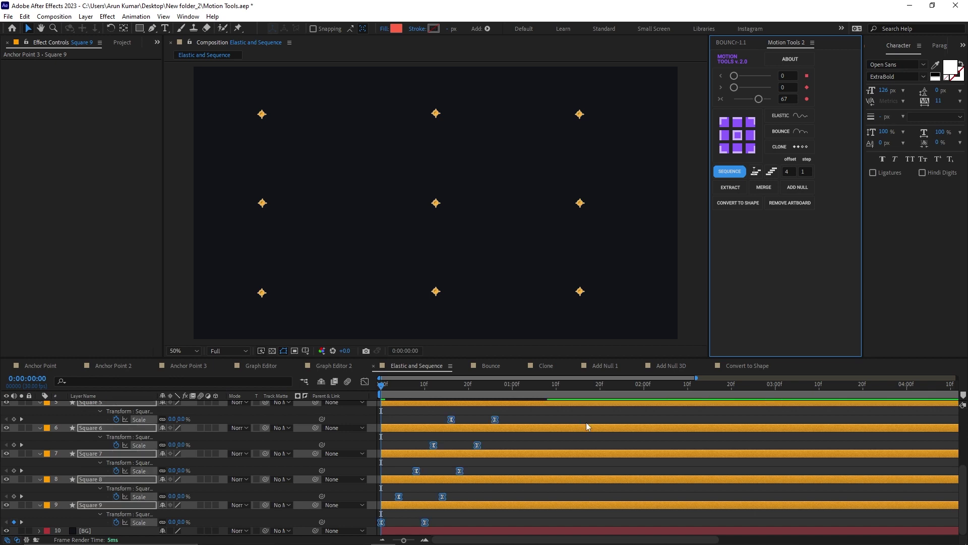
key("KP_0")
key("space")
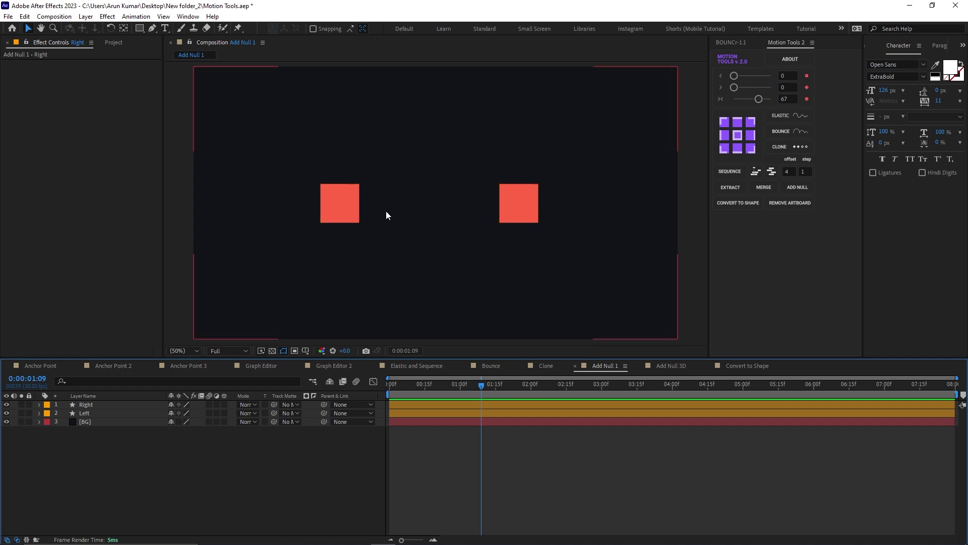
- Create a standard null object in the Add Null 1 composition and parent the Right and Left squares to it
right_click(223, 456)
mouse_move(301, 337)
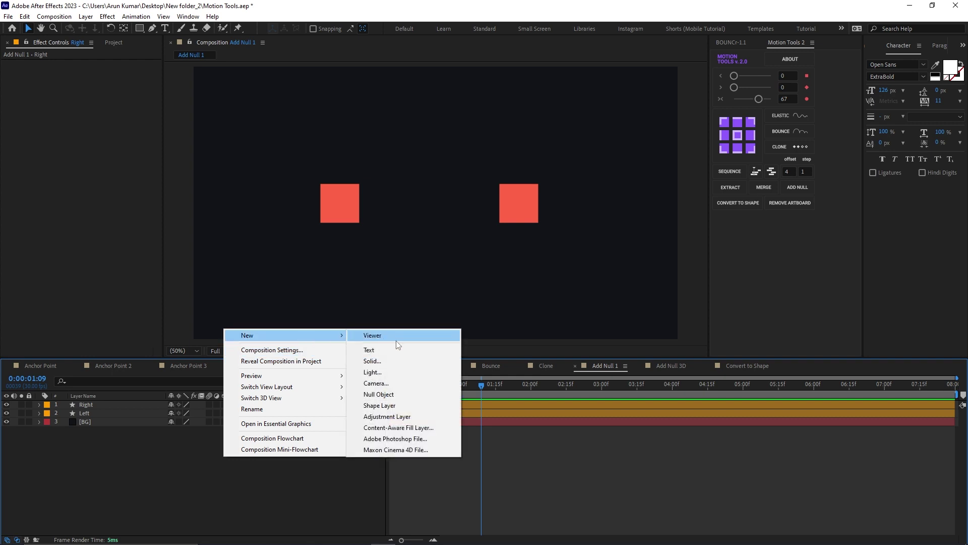
left_click(392, 395)
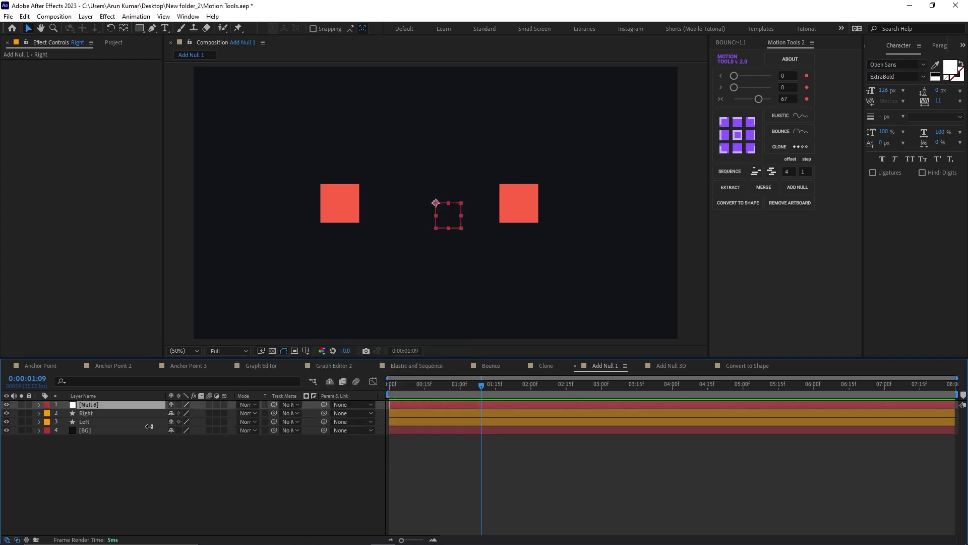
left_click(110, 413)
left_click(110, 422, "shift")
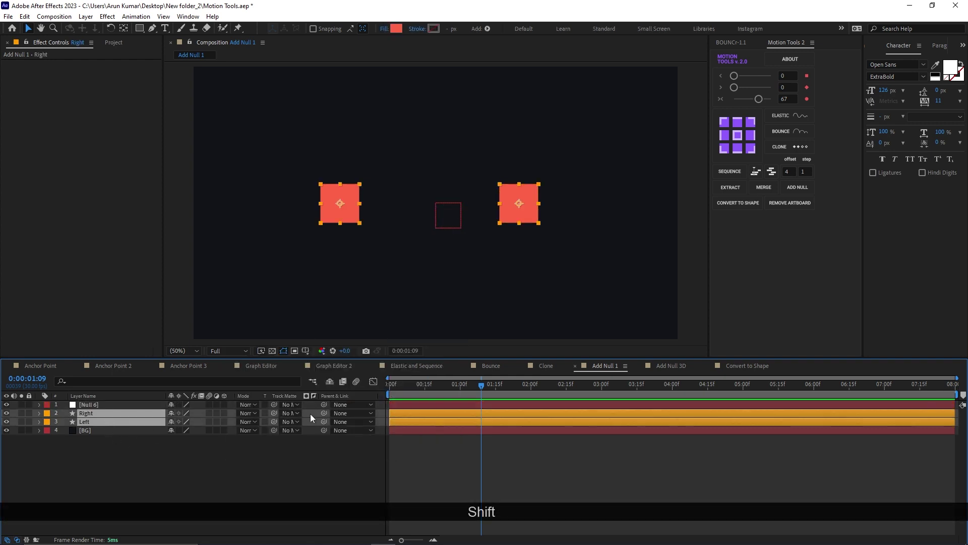
left_click_drag(323, 413, 125, 403)
- Rotate the null to test the off-centre pivot, and undo the rotation, parenting and null creation
left_click(122, 405)
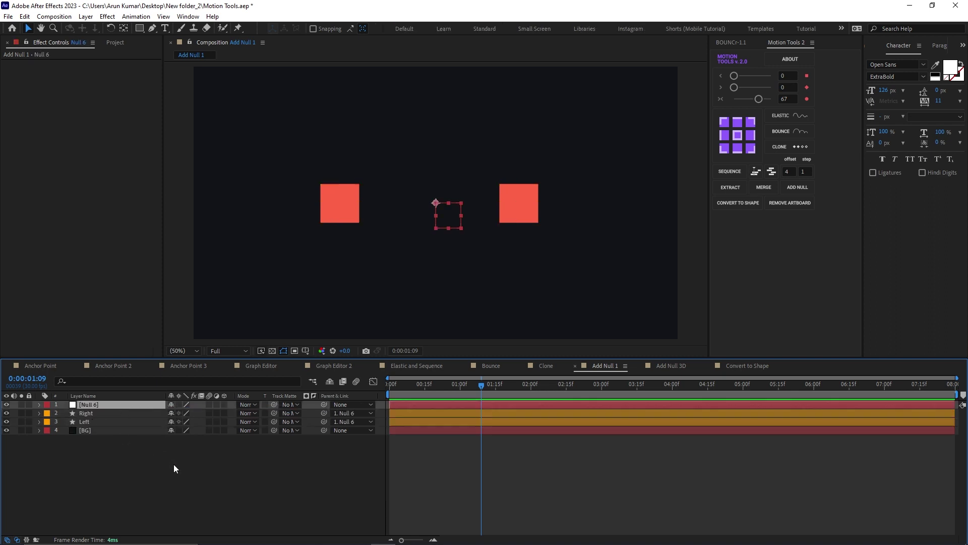
key("r")
left_click_drag(180, 413, 287, 418)
key("ctrl+z")
key("ctrl+z")
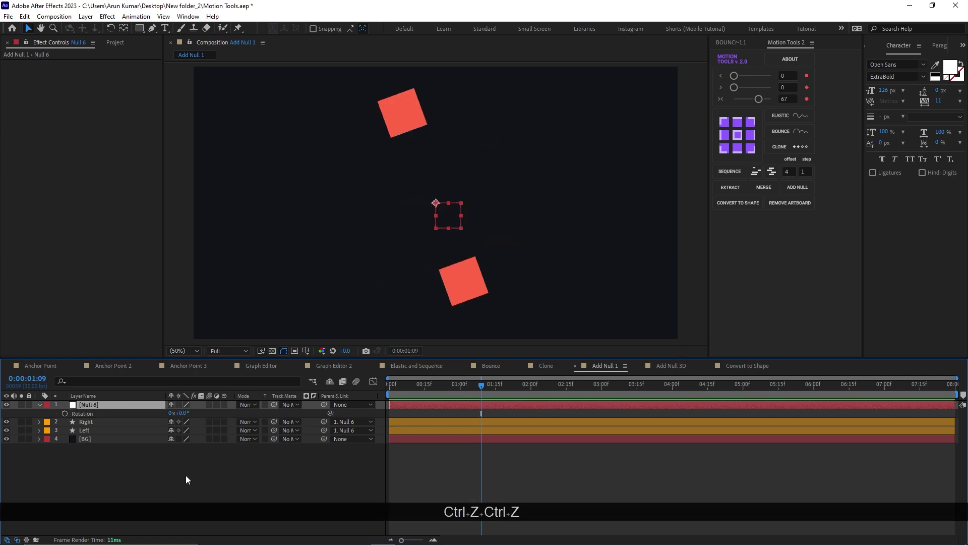
key("ctrl+z")
- Add a null centred between the Right and Left squares with Motion Tools and test its rotation
left_click(115, 406)
left_click(116, 413, "shift")
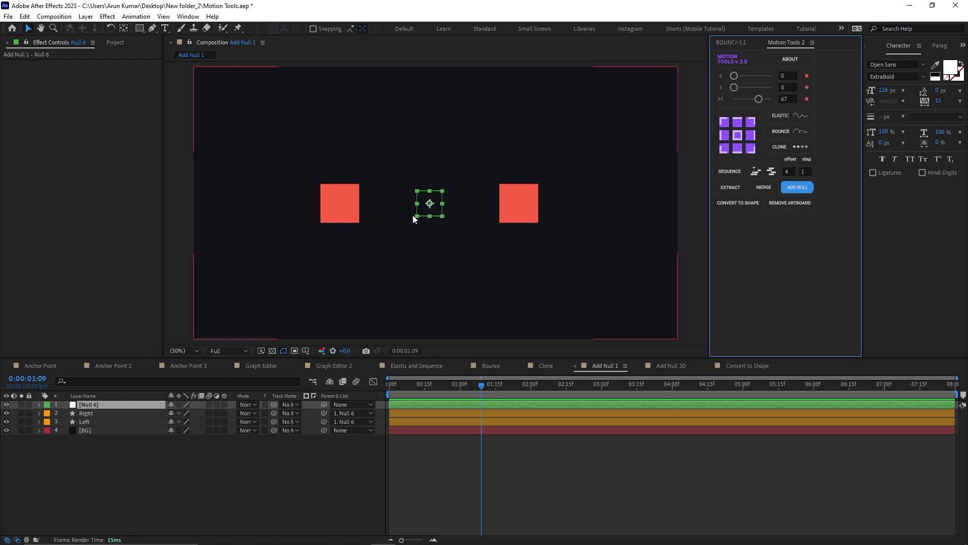
key("r")
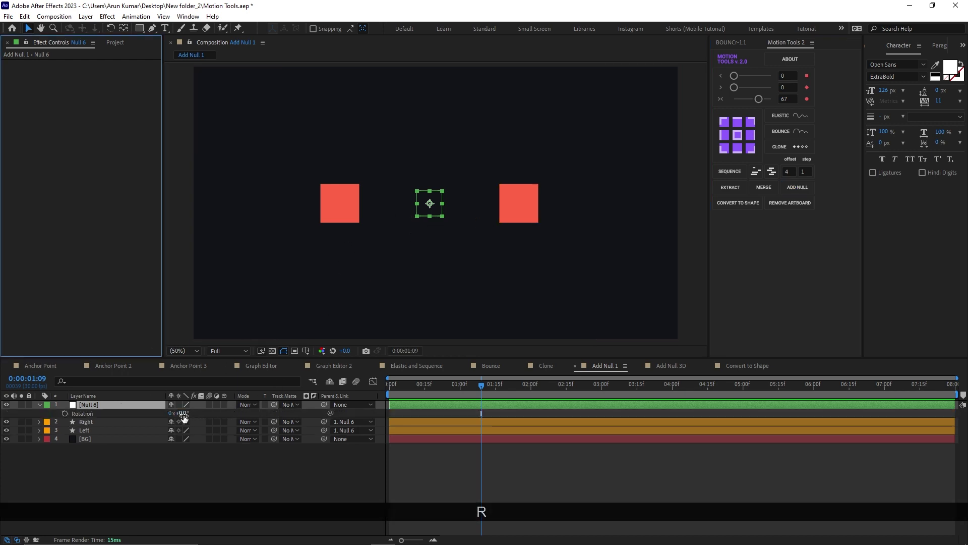
left_click_drag(183, 413, 193, 459)
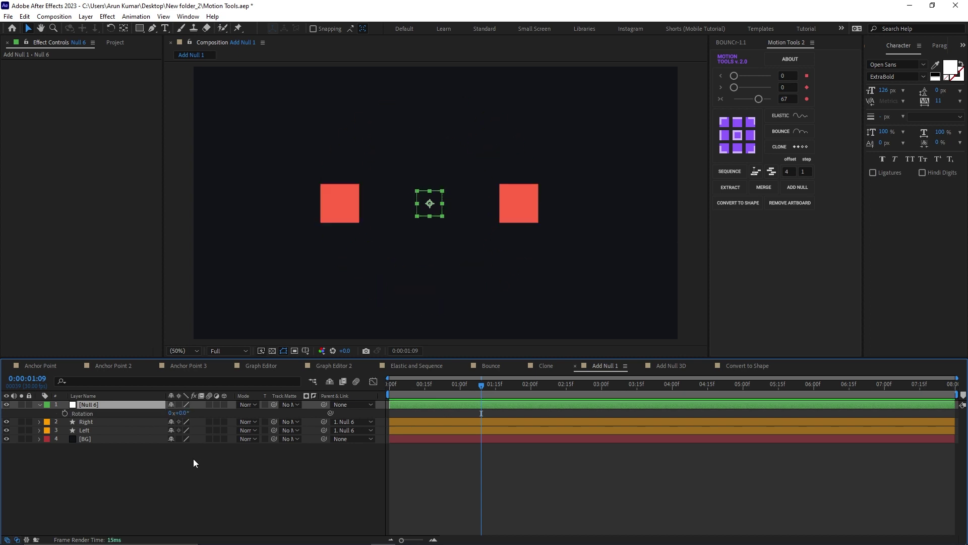
- In the Add Null 3D composition, add a Motion Tools null that parents Shape Layers 1 to 6 of the cube
left_click(665, 369)
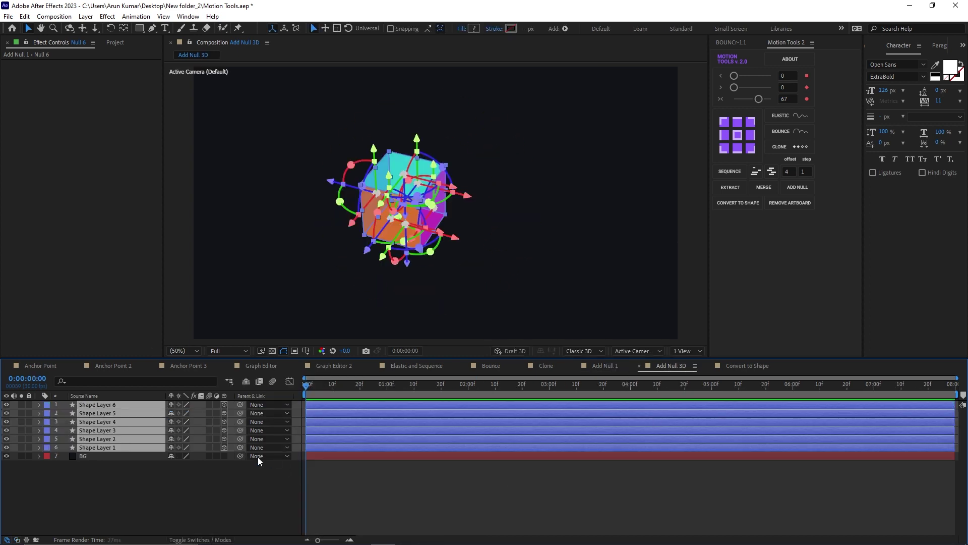
left_click(112, 469)
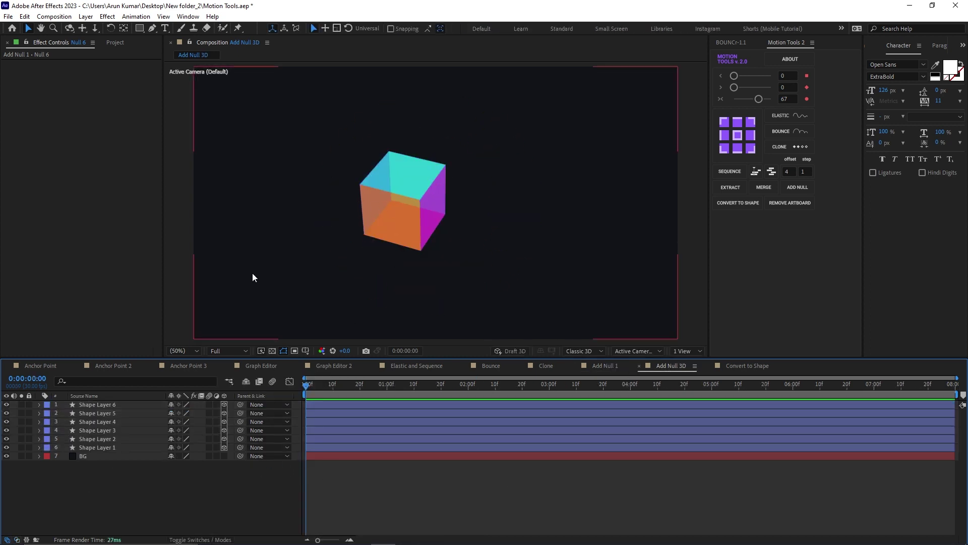
left_click(112, 404)
left_click(114, 448, "shift")
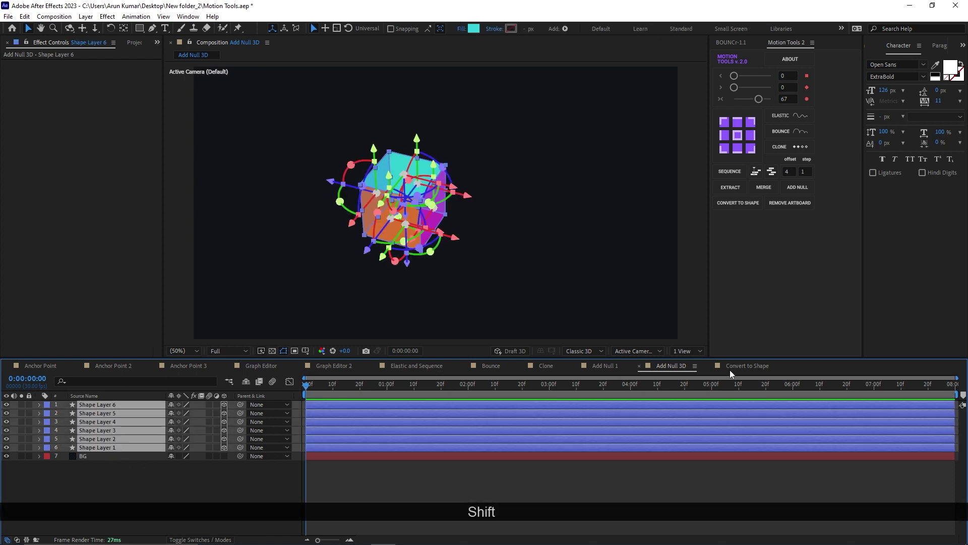
left_click(797, 188)
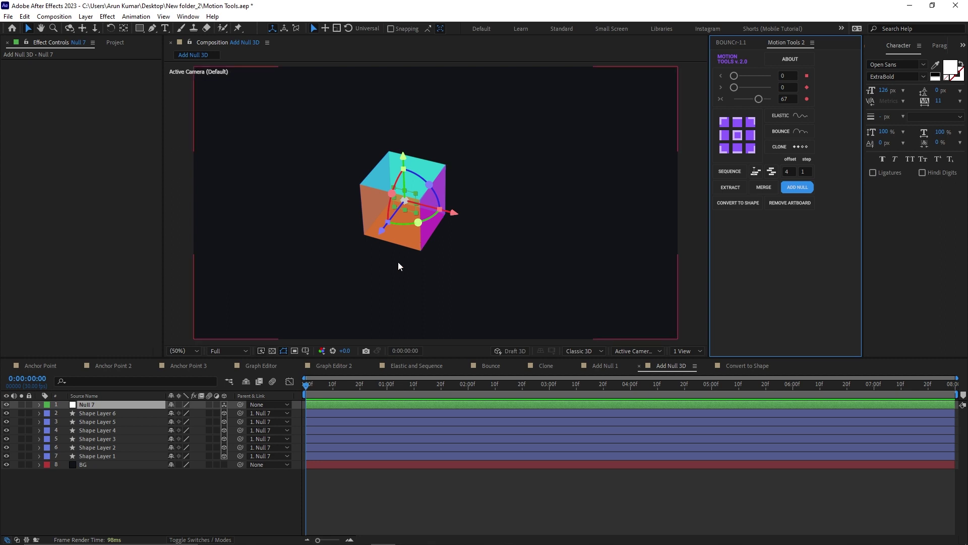
- Test rotating the cube through its parent null and display the null's Scale and Rotation properties
key("r")
left_click_drag(183, 430, 273, 429)
key("s")
key("r")
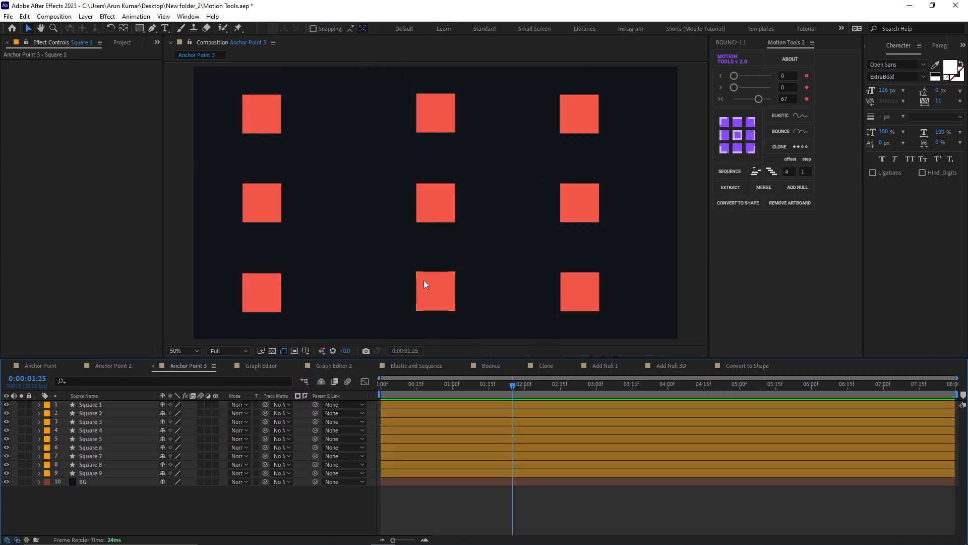
- Preview the squares in the Anchor Point 3 composition and examine the Scale keyframes of all nine layers
key("KP_0")
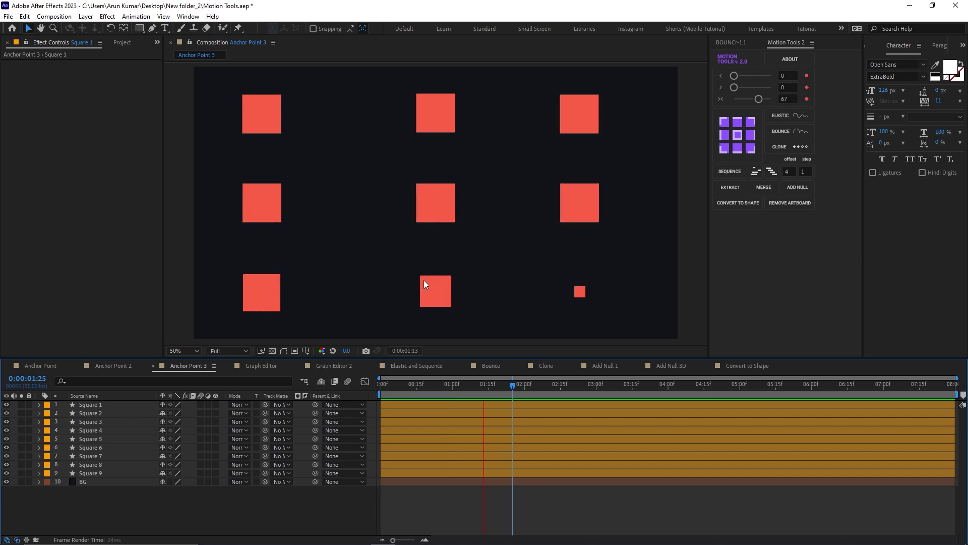
key("space")
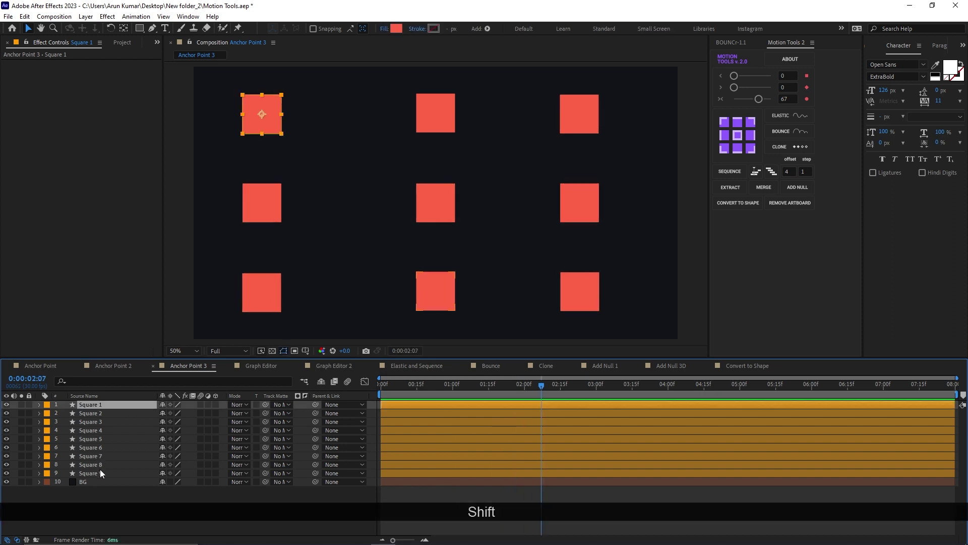
left_click(100, 469, "shift")
key("u")
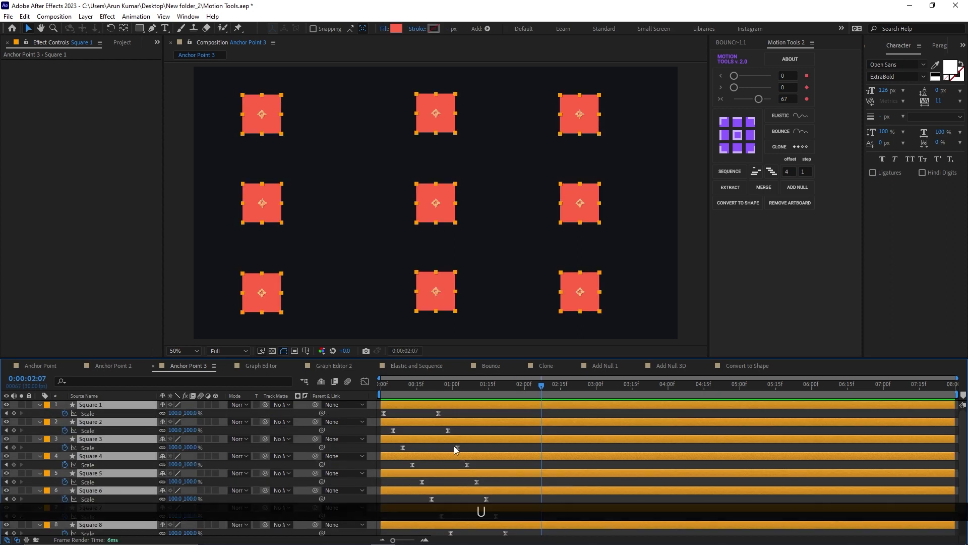
key("u")
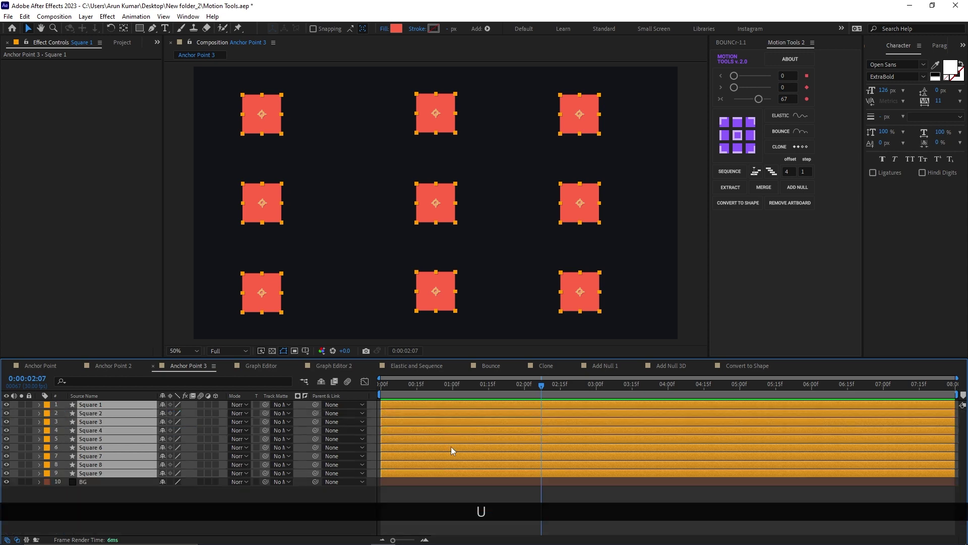
left_click(429, 504)
- Merge layers Square 1 through Square 9 into a single shape layer
left_click(110, 473)
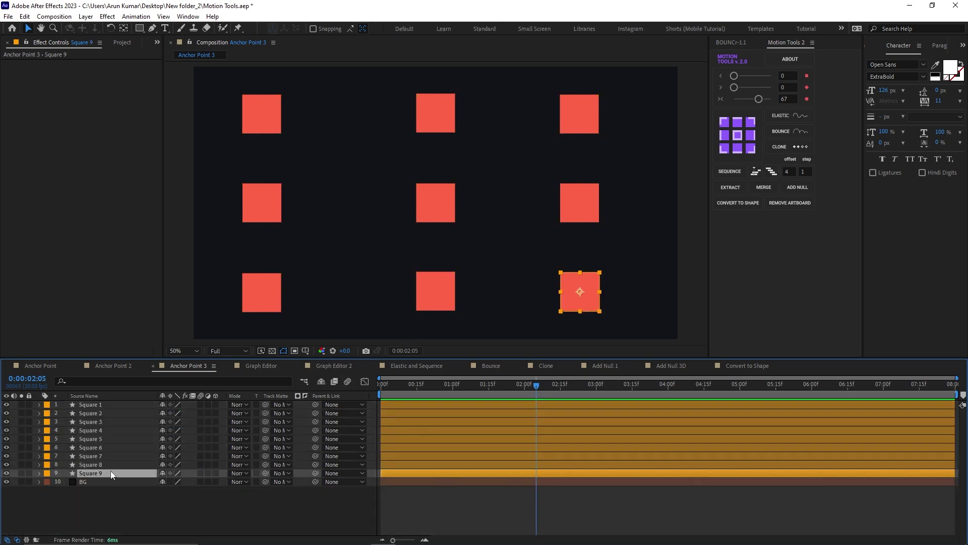
left_click(108, 405, "shift")
left_click(764, 188)
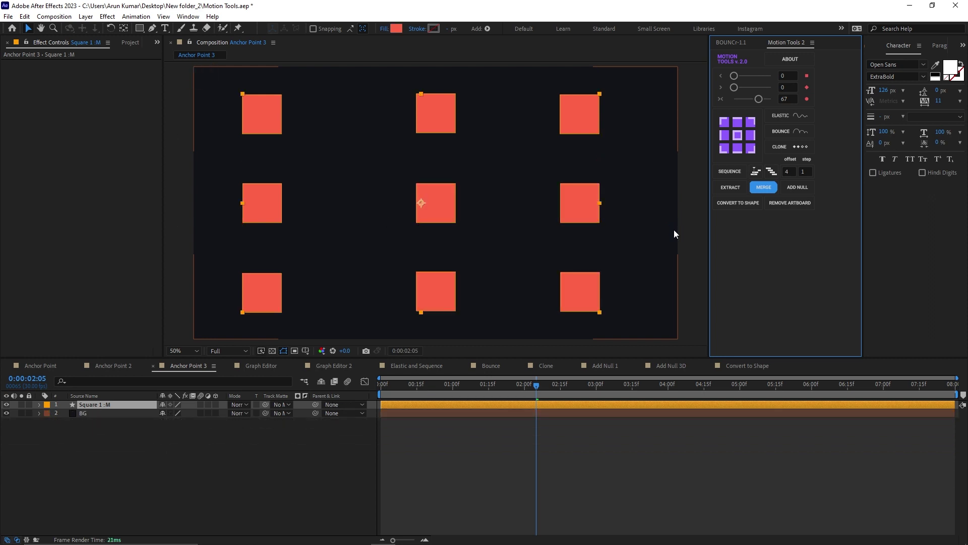
- Examine the Scale keyframes inside the merged layer, collapse it and undo the merge
left_click(58, 409)
key("u")
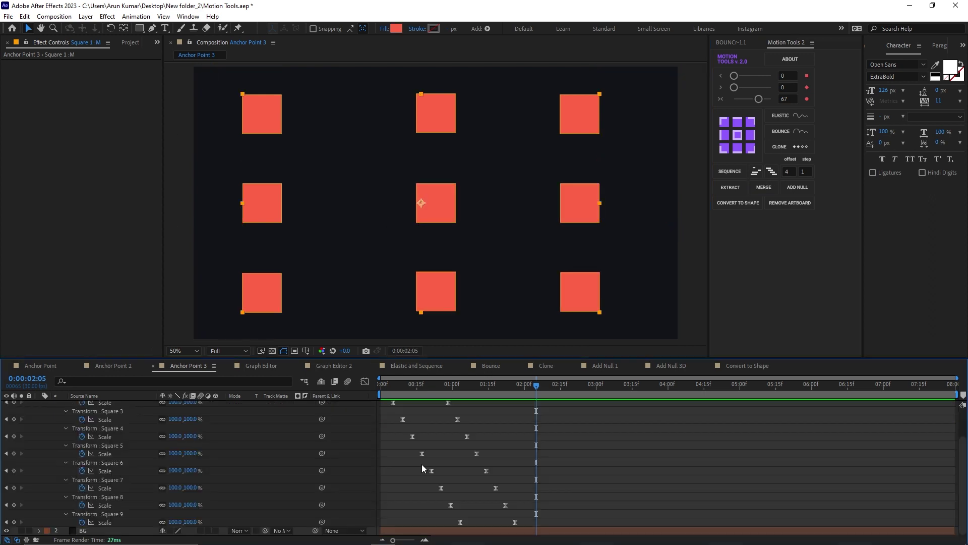
scroll(422, 469, "up", 2)
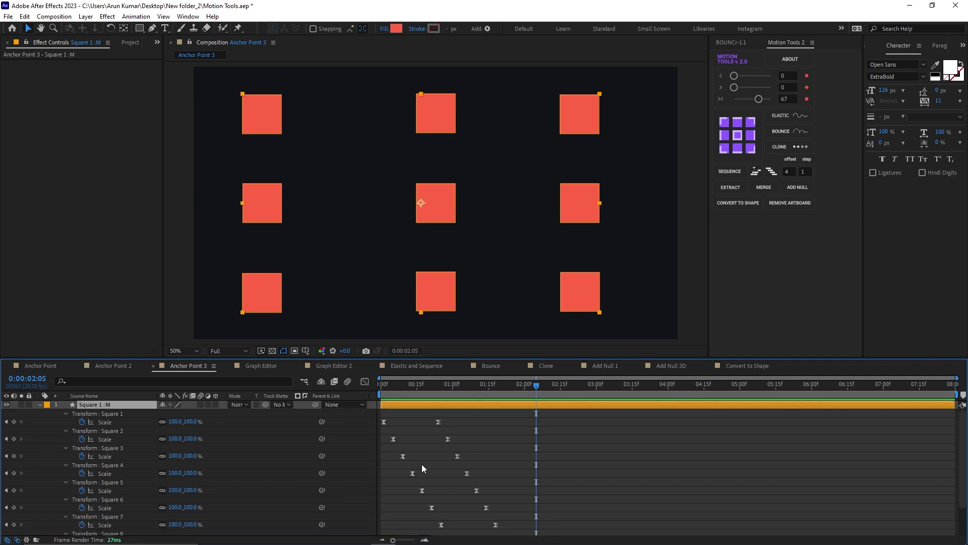
scroll(422, 469, "down", 2)
scroll(50, 412, "up", 2)
left_click(38, 405)
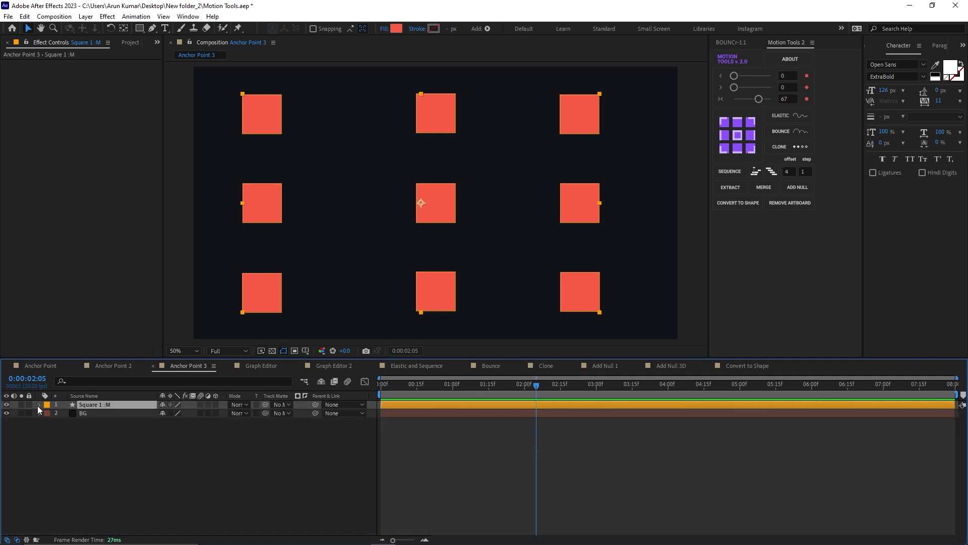
key("ctrl+z")
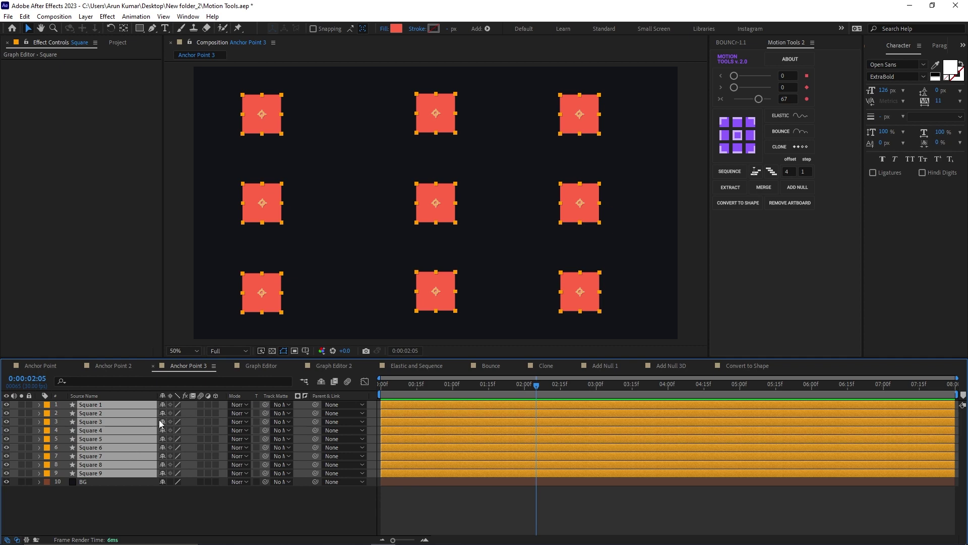
- Merge the nine squares into one shape layer while keeping the originals hidden, and select the nine original layers
key("alt")
left_click(761, 191, "alt")
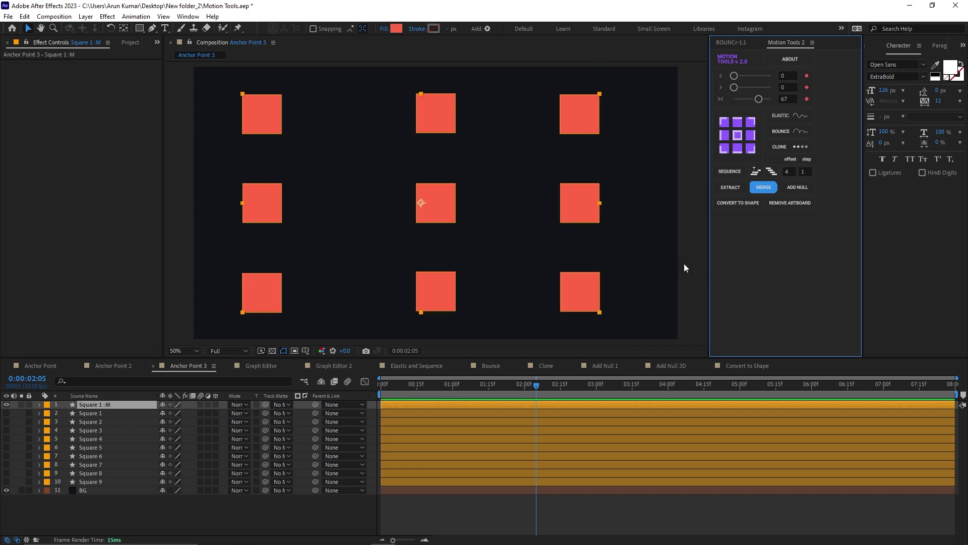
left_click(91, 414)
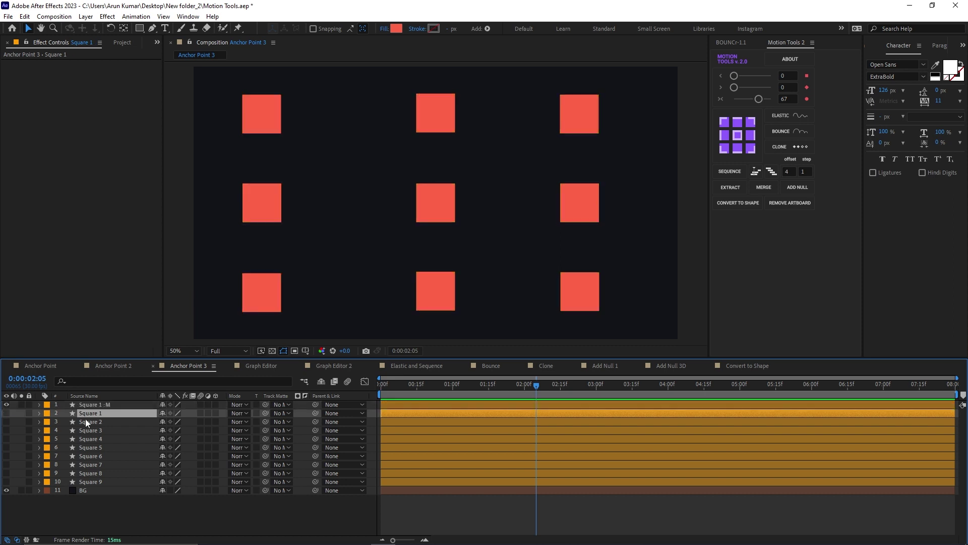
left_click(96, 482, "shift")
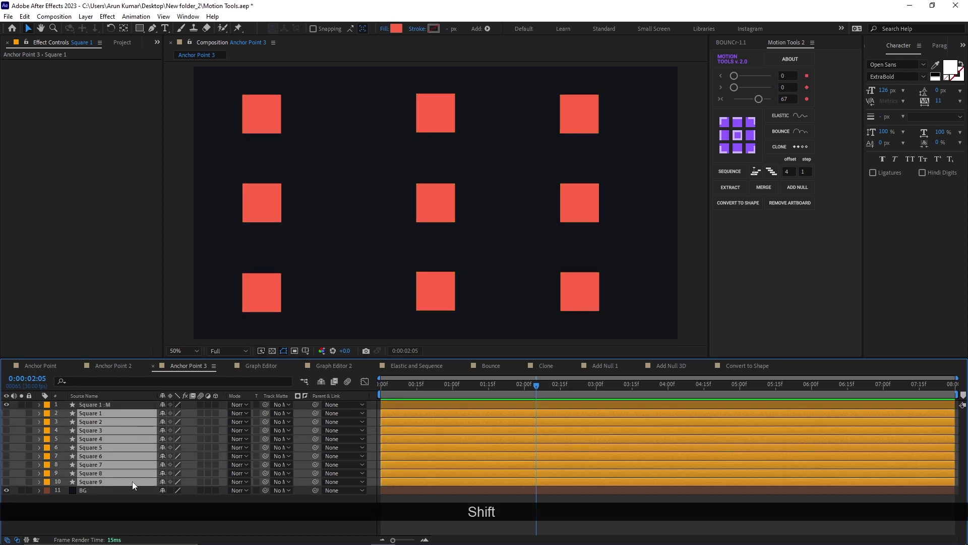
- Delete the nine original square layers and extract the groups of the merged Square 1 layer into separate layers
key("Delete")
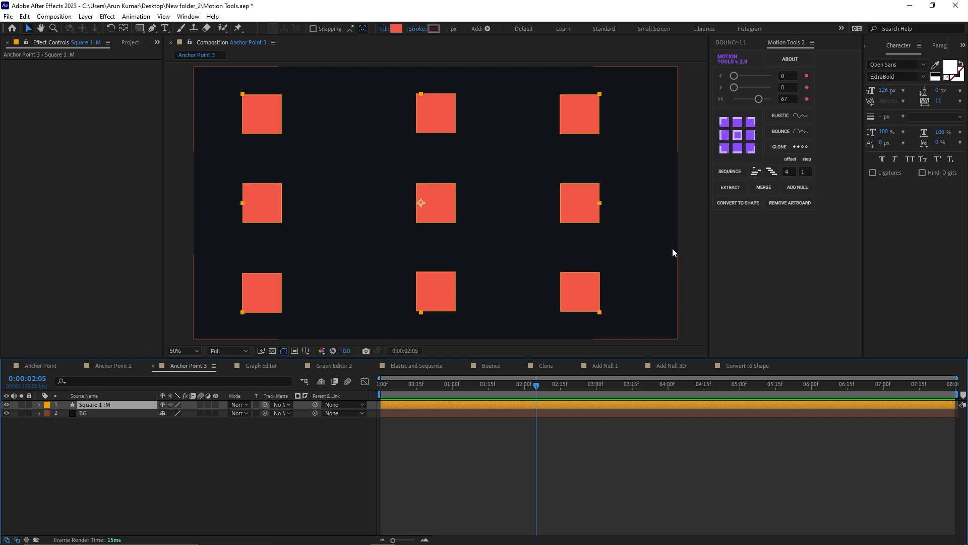
left_click(732, 192)
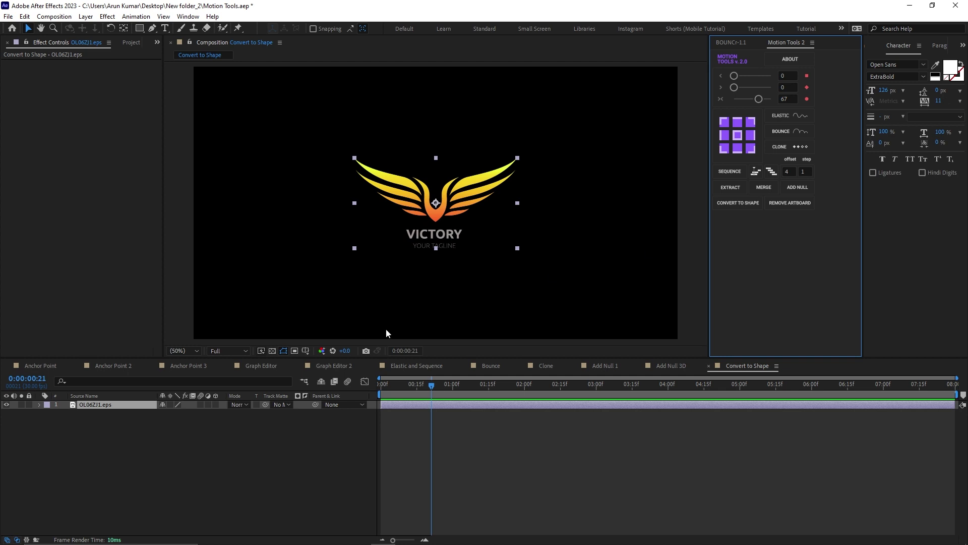
- Convert OL06ZJ1.eps to a shape layer while keeping the original, then restore the original's visibility and delete the converted layer
double_click(116, 405)
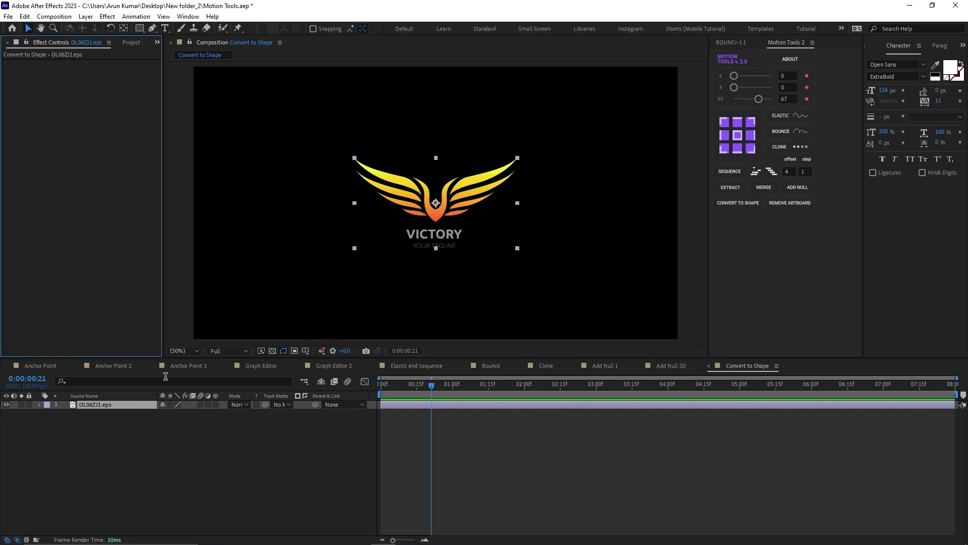
left_click(726, 207)
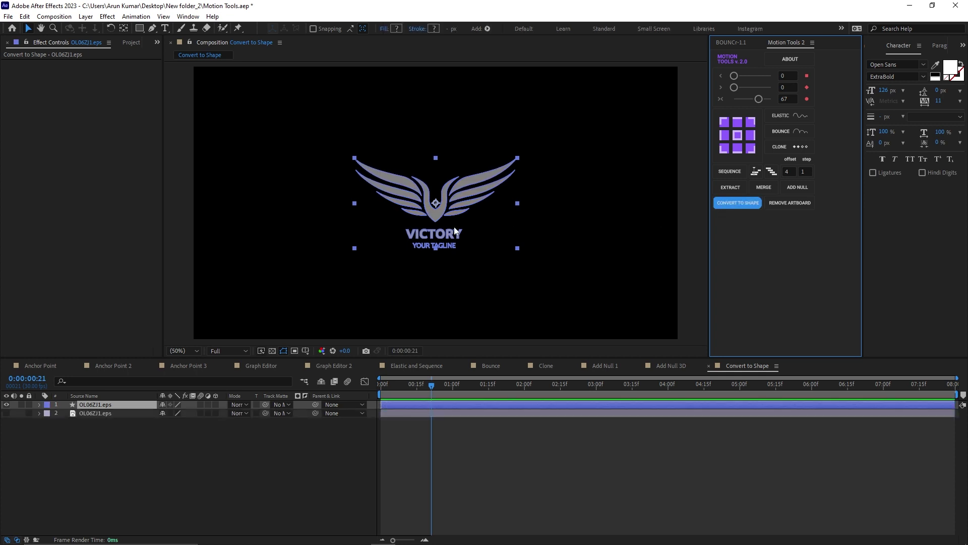
left_click(6, 413, "alt")
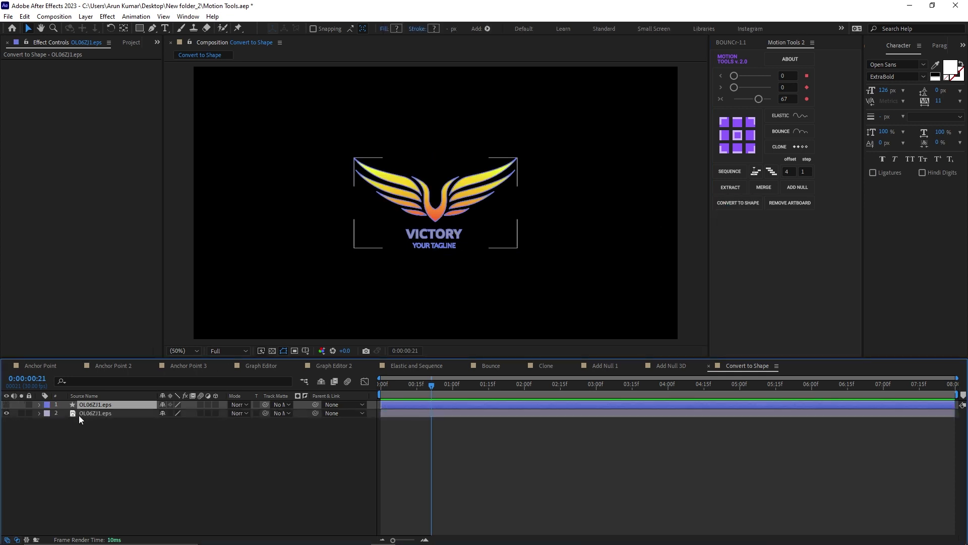
key("Delete")
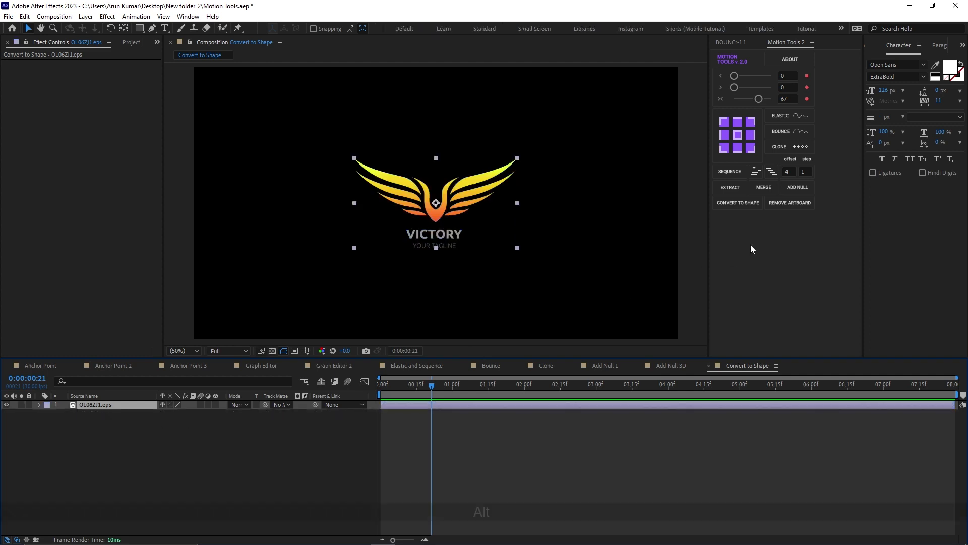
- Convert OL06ZJ1.eps to a shape layer without keeping the original, and extract its groups into separate layers
left_click(736, 207, "alt")
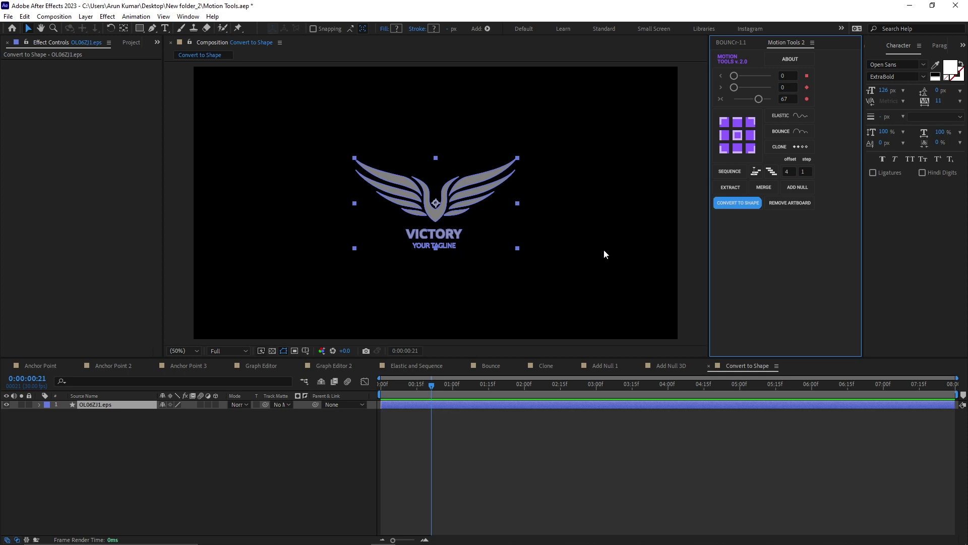
left_click(732, 190)
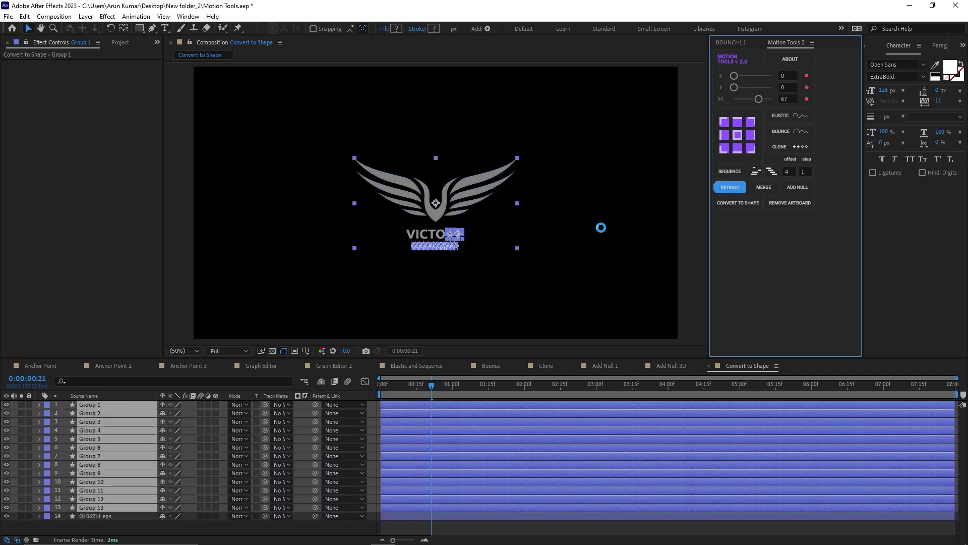
- Move the top feather of each wing upward to test the extracted layers, and undo both moves
left_click(448, 177)
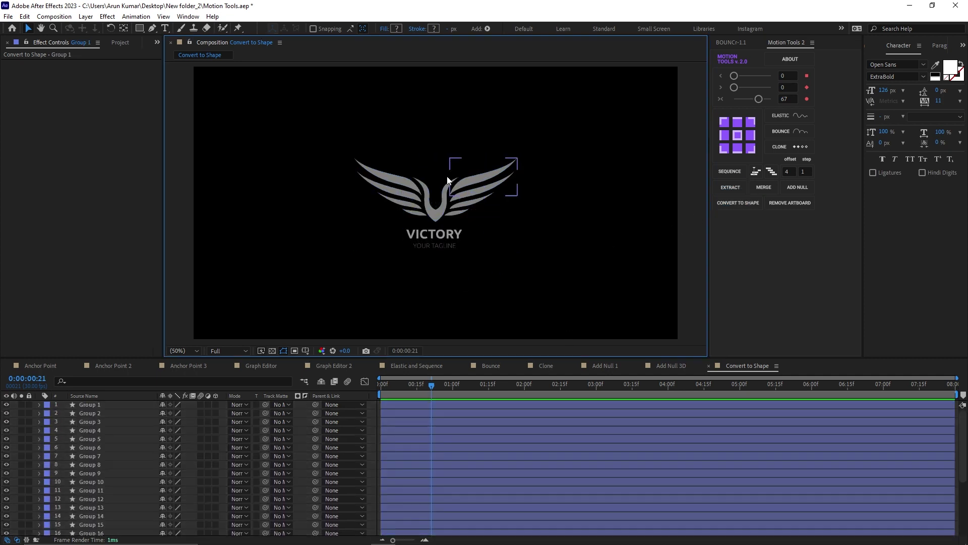
left_click_drag(409, 183, 405, 146)
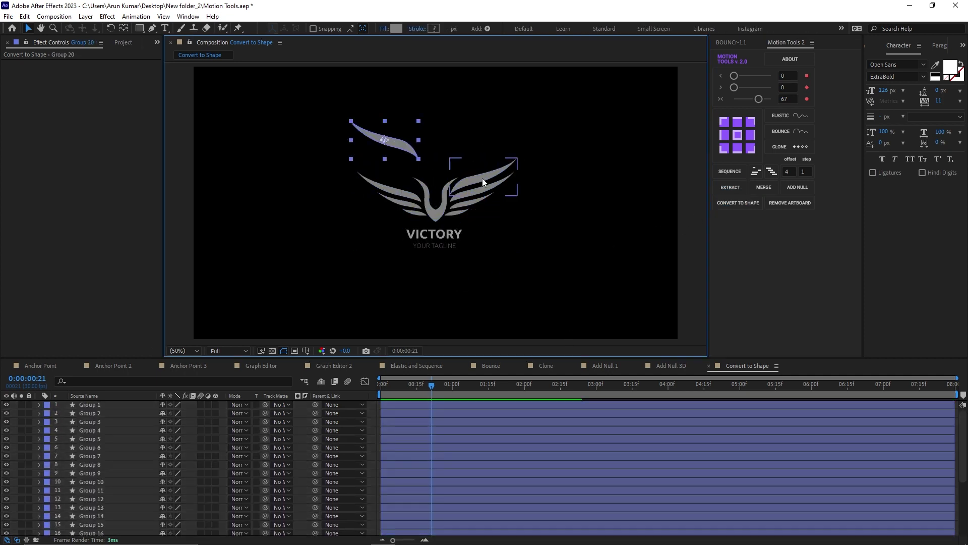
left_click_drag(482, 176, 486, 154)
key("ctrl+z")
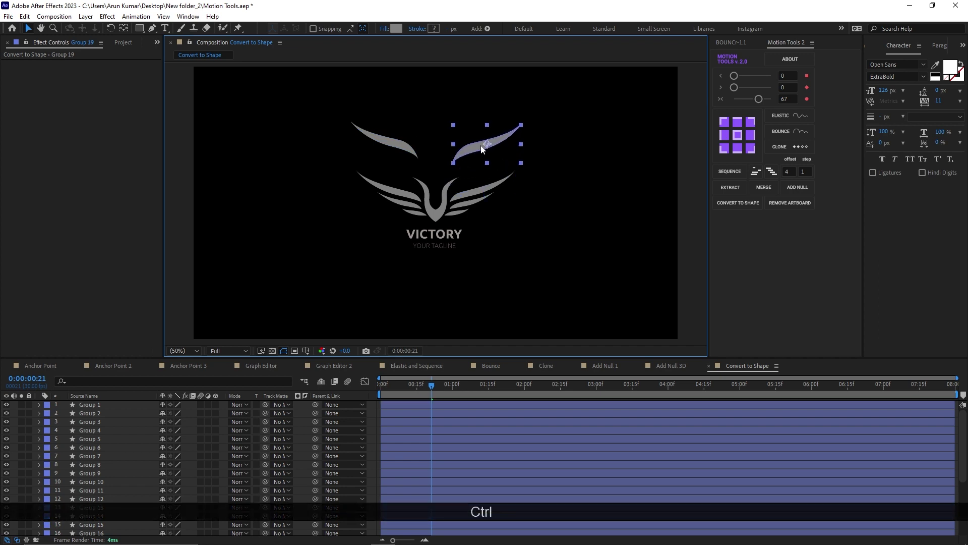
key("ctrl+z")
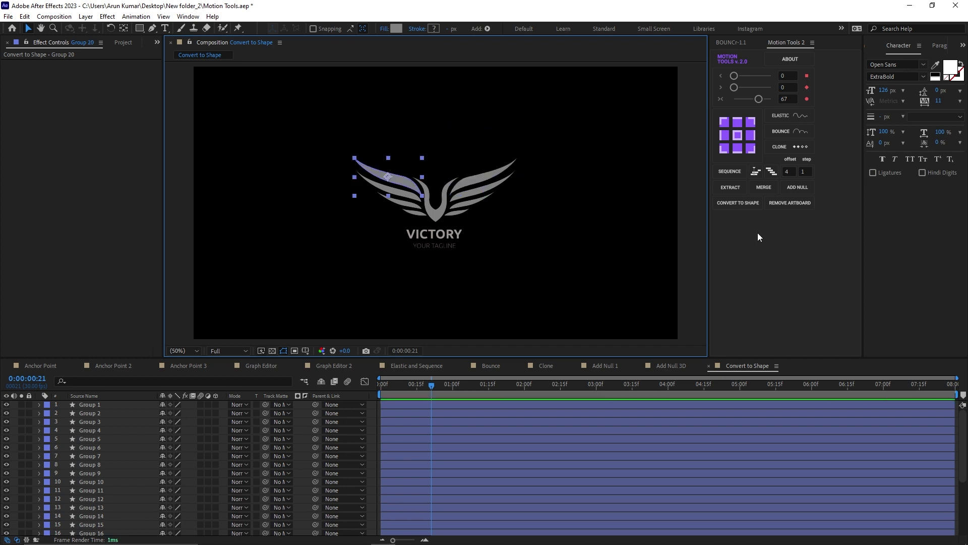
- Select all the extracted Group layers in the Convert to Shape composition
left_click(106, 439)
key("ctrl+a")
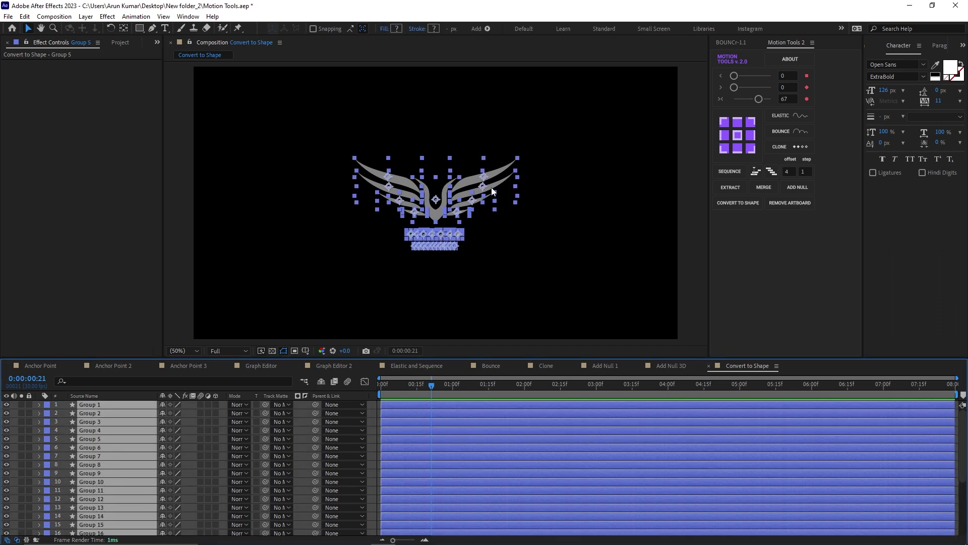